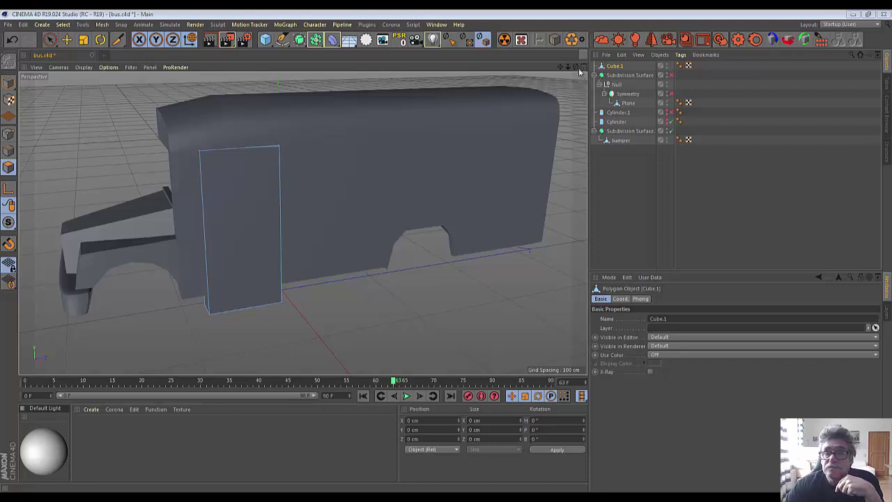
# In Model mode, move the Cube.1 cutter box along Z to -62.537 cm, against the bus side.
pyautogui.moveTo(576, 67)
pyautogui.mouseDown()
pyautogui.moveTo(240, 228)
pyautogui.moveTo(230, 217)
pyautogui.mouseUp()
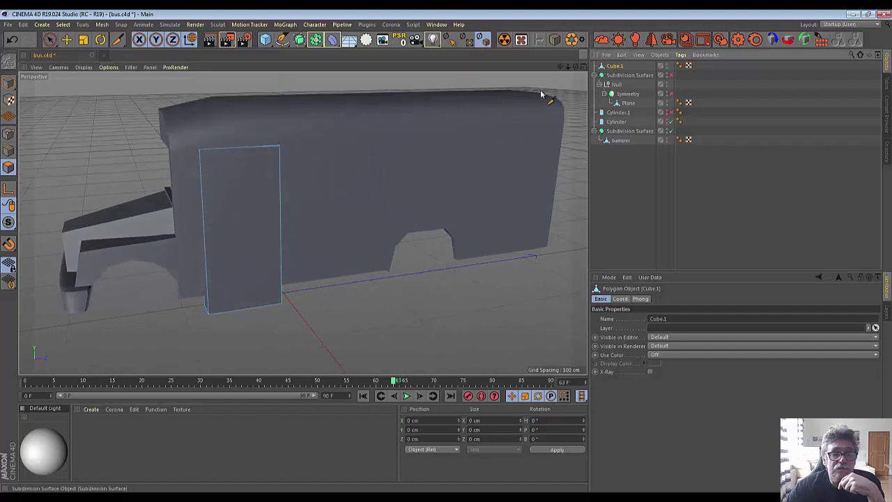
pyautogui.click(9, 83)
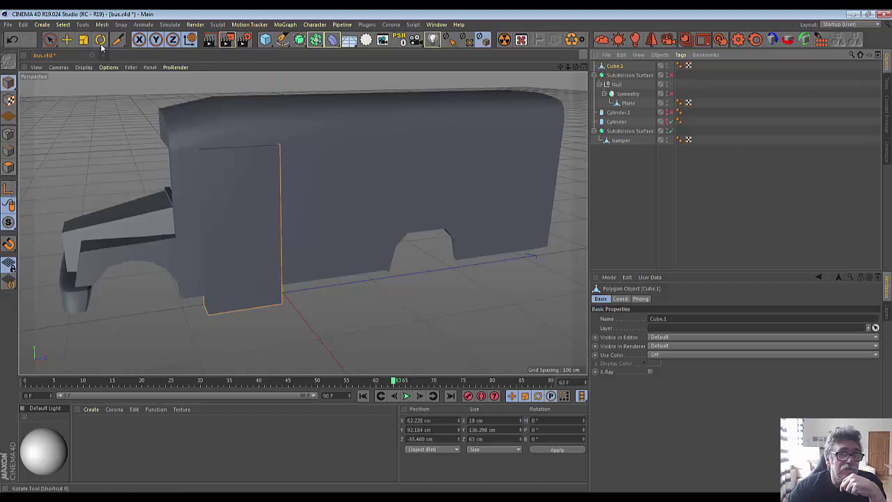
pyautogui.click(68, 42)
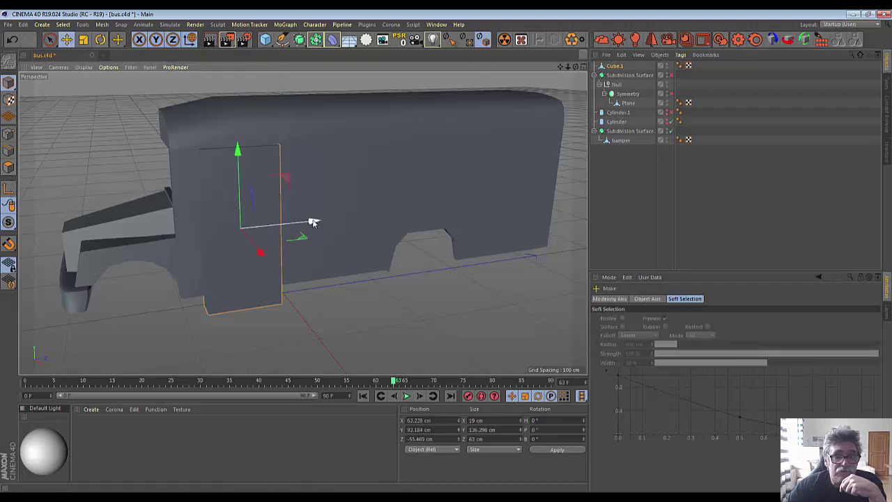
pyautogui.moveTo(313, 223); pyautogui.dragTo(304, 223)
pyautogui.moveTo(580, 71)
pyautogui.mouseDown()
pyautogui.moveTo(343, 251)
pyautogui.moveTo(313, 232)
pyautogui.mouseUp()
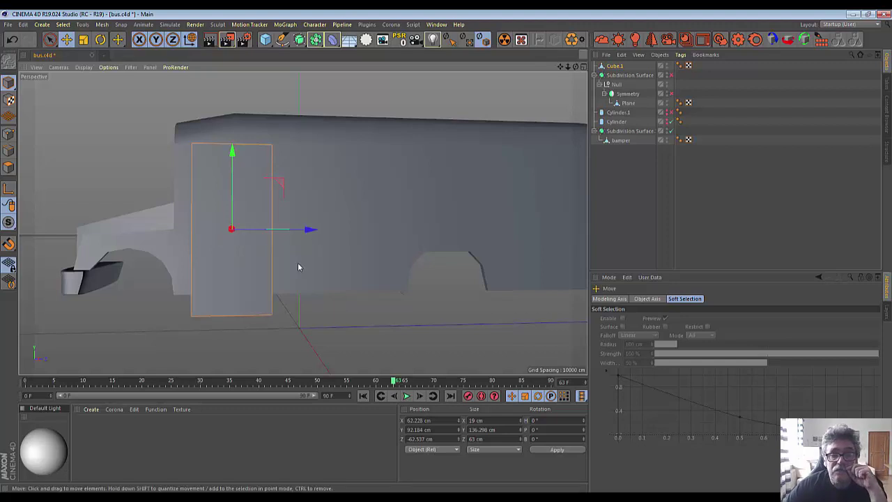
# Lower the Cube.1 cutter box slightly along Y in the maximized Right view.
pyautogui.click(584, 67)
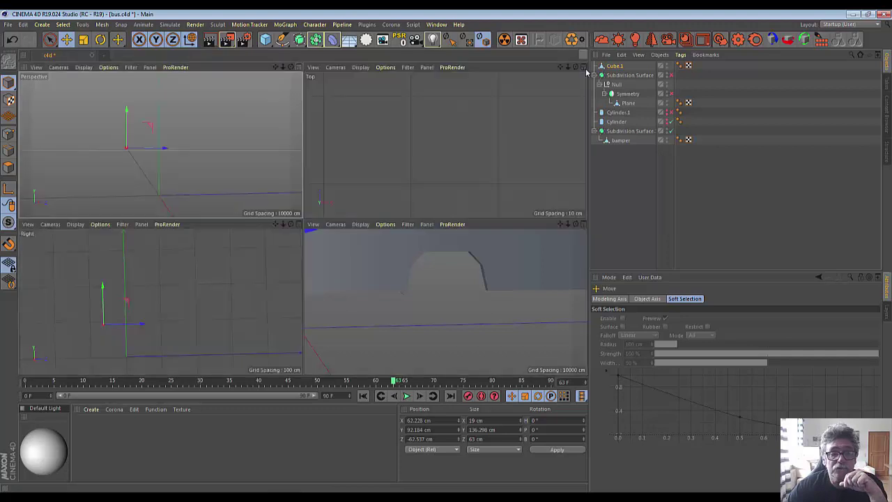
pyautogui.click(299, 223)
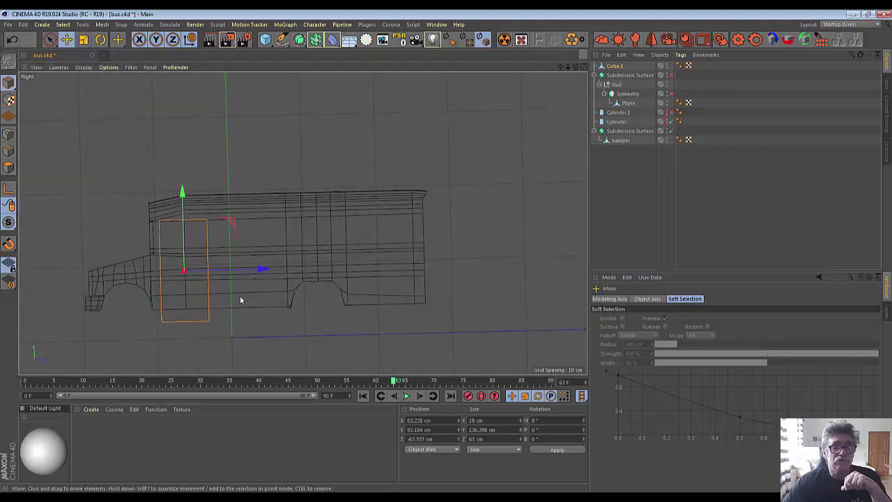
pyautogui.moveTo(185, 193); pyautogui.dragTo(187, 196)
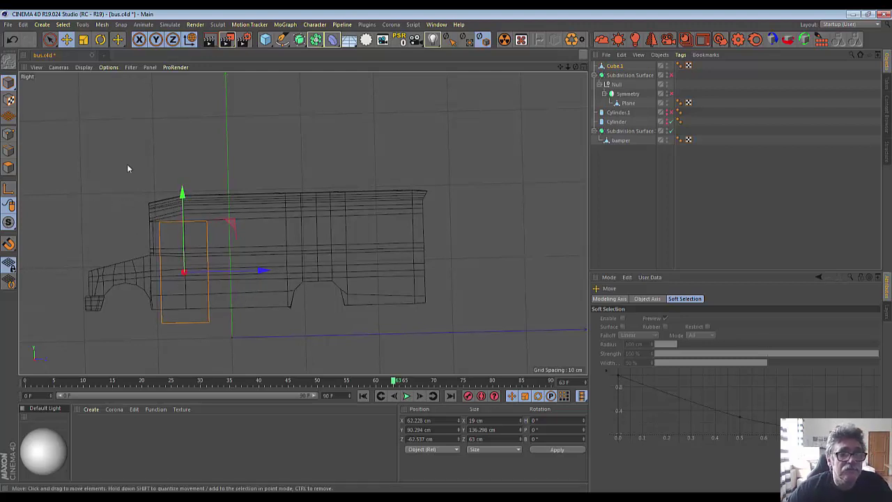
# Activate the Line Cut knife from the modelling tools flyout.
pyautogui.click(120, 41)
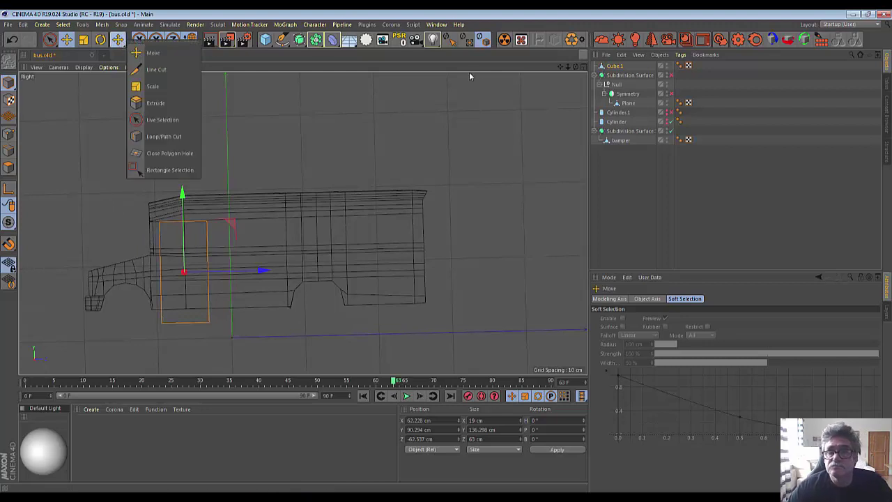
pyautogui.click(578, 74)
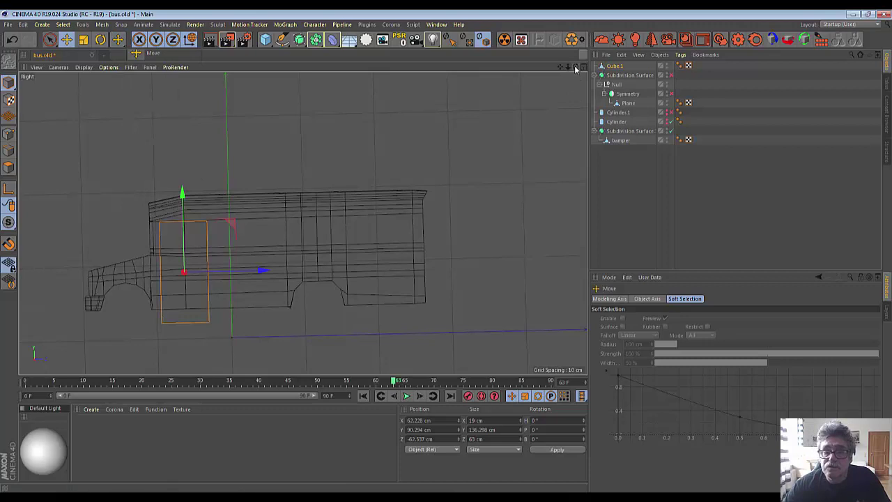
pyautogui.keyDown('alt'); pyautogui.moveTo(185, 272); pyautogui.dragTo(184, 271); pyautogui.keyUp('alt')
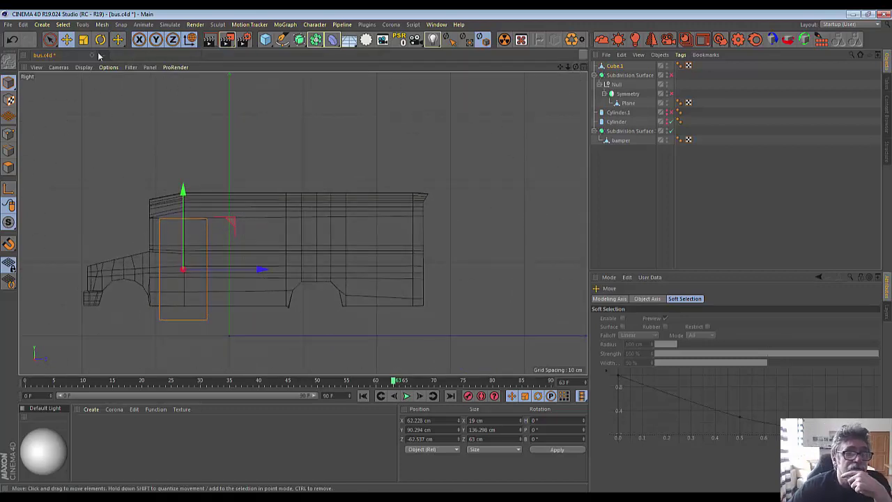
pyautogui.moveTo(118, 40); pyautogui.dragTo(143, 70)
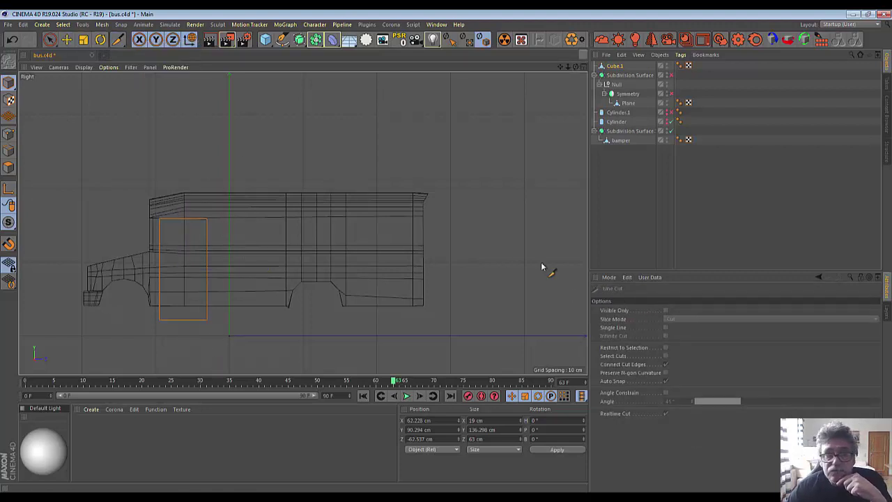
# In Point mode on the Plane bus body, start two vertical knife cuts and cancel both with Esc.
pyautogui.click(9, 137)
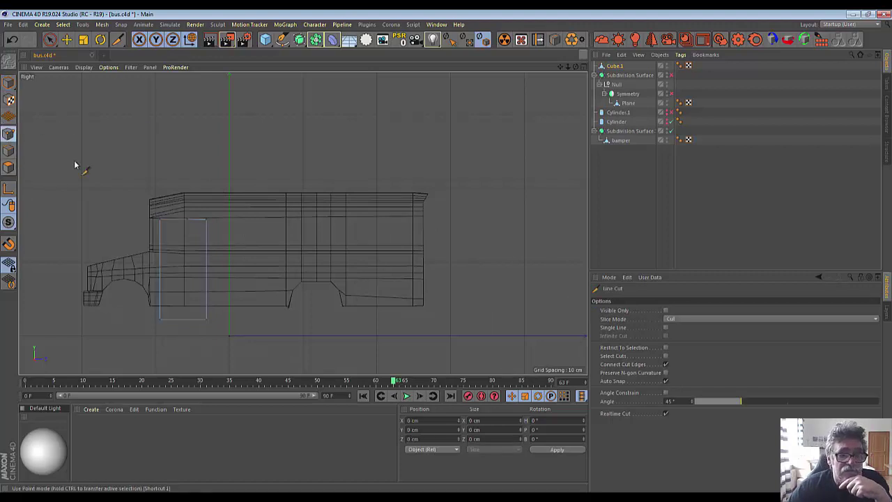
pyautogui.click(628, 104)
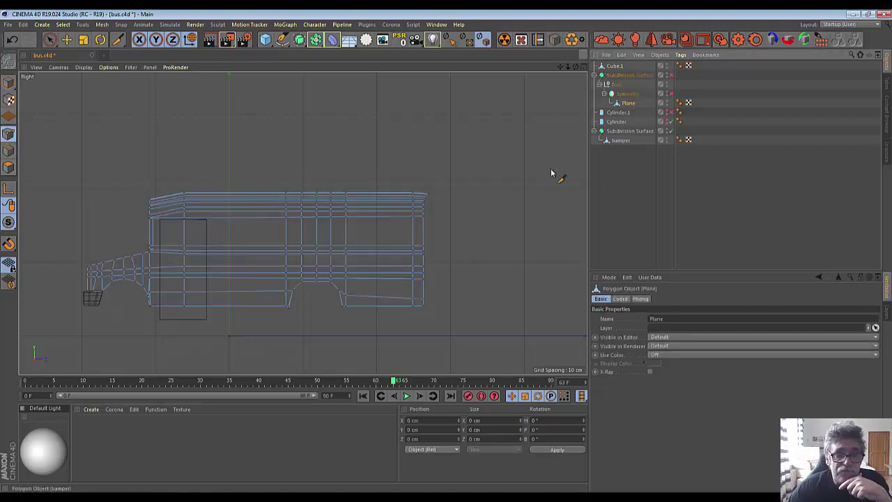
pyautogui.click(208, 171)
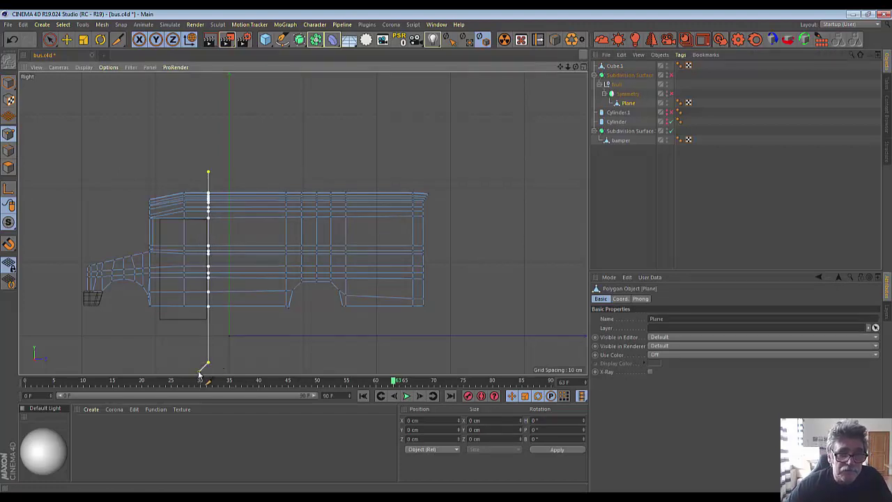
pyautogui.press('Escape')
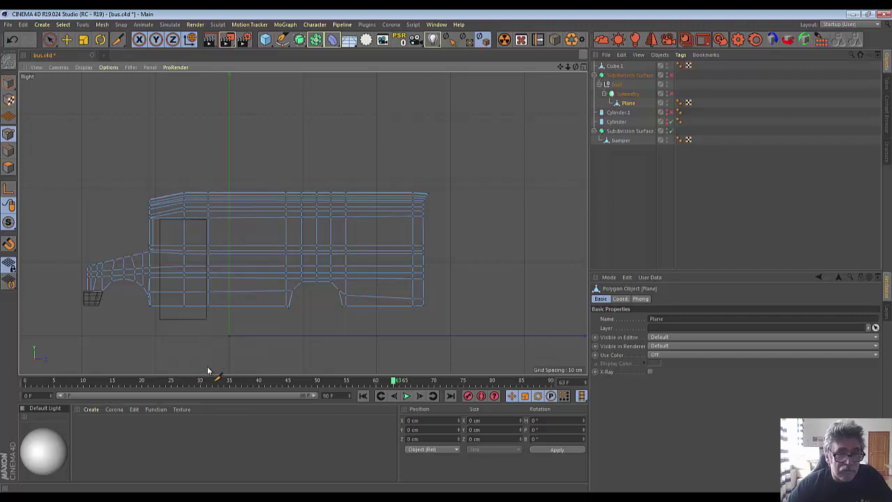
pyautogui.click(158, 184)
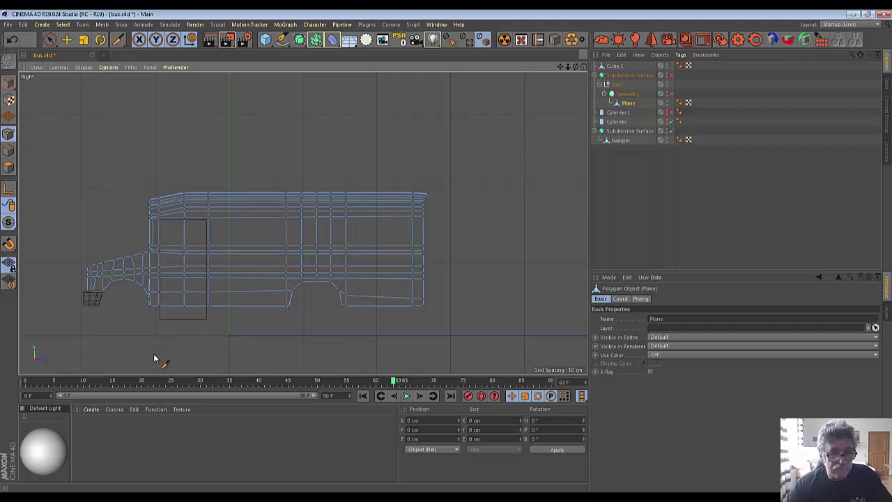
pyautogui.press('Escape')
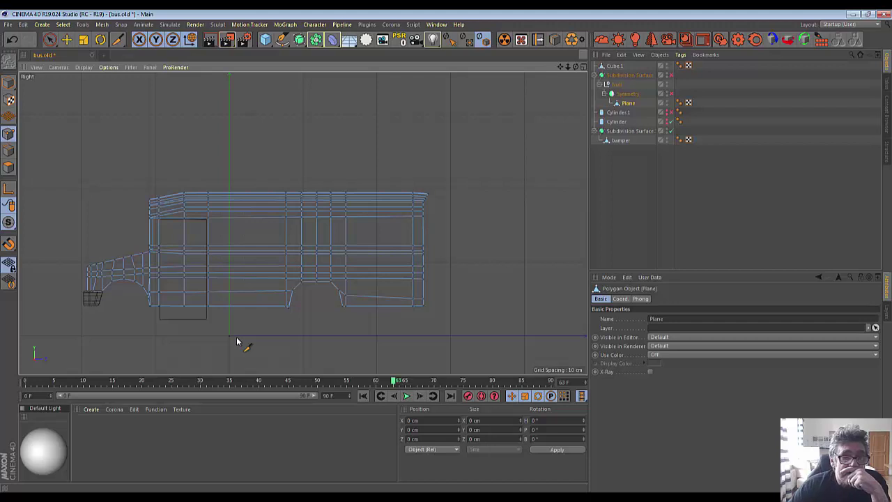
# In a maximized Perspective view, delete the Cube.1 cutter box.
pyautogui.click(585, 66)
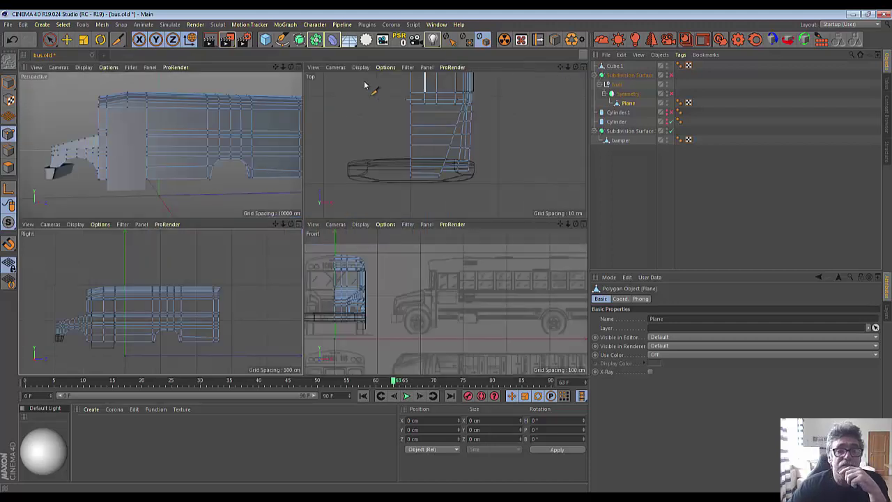
pyautogui.click(299, 67)
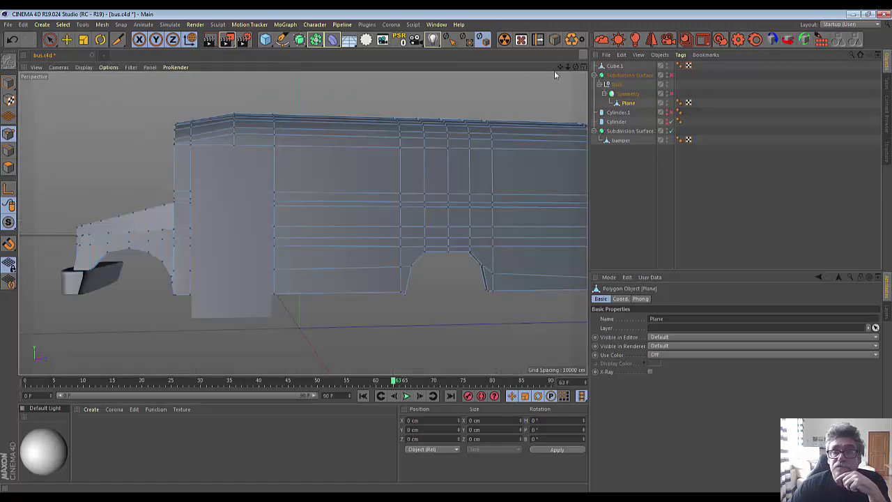
pyautogui.keyDown('alt'); pyautogui.moveTo(309, 214); pyautogui.dragTo(309, 214); pyautogui.keyUp('alt')
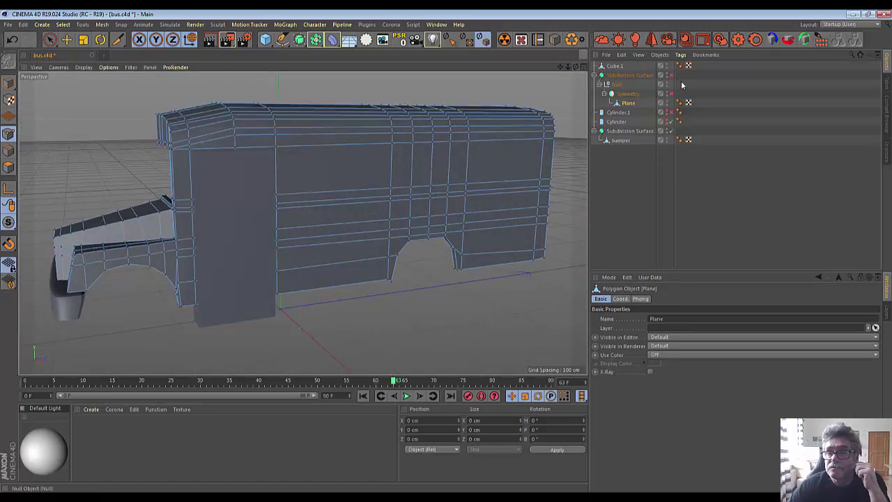
pyautogui.click(615, 66)
pyautogui.press('Delete')
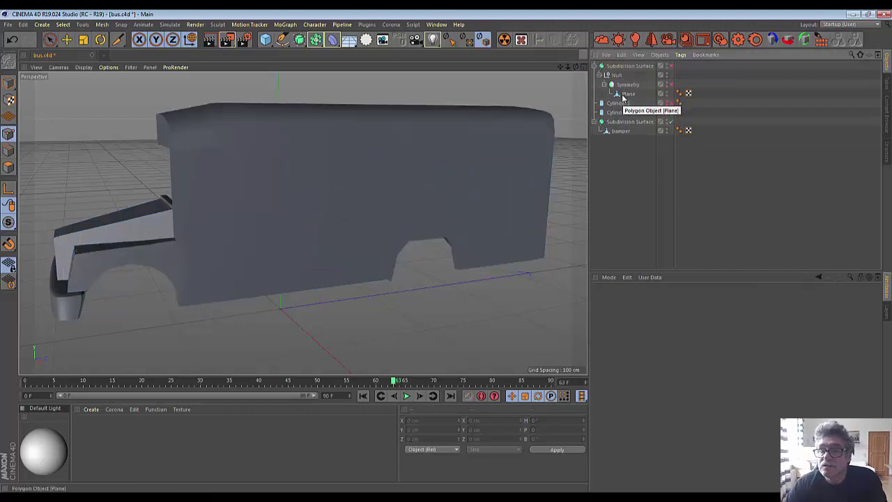
# Select the Plane bus body in Polygon mode with the Live Selection tool.
pyautogui.click(625, 95)
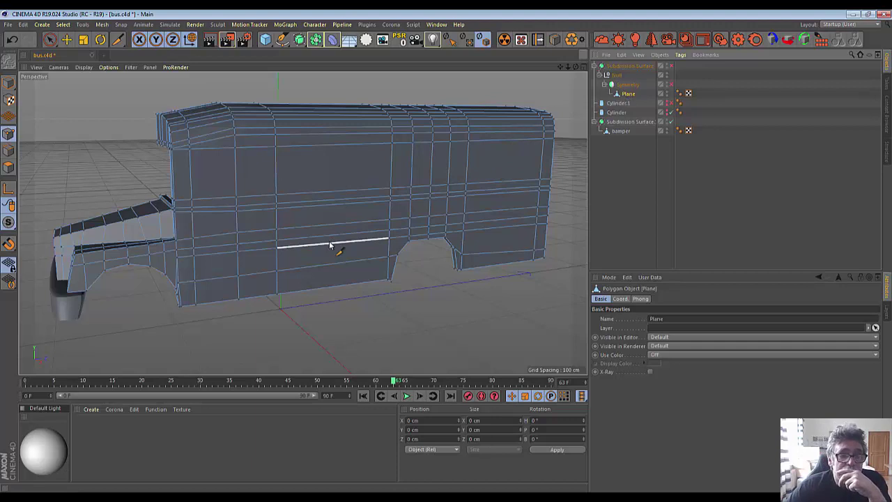
pyautogui.click(9, 84)
pyautogui.click(9, 168)
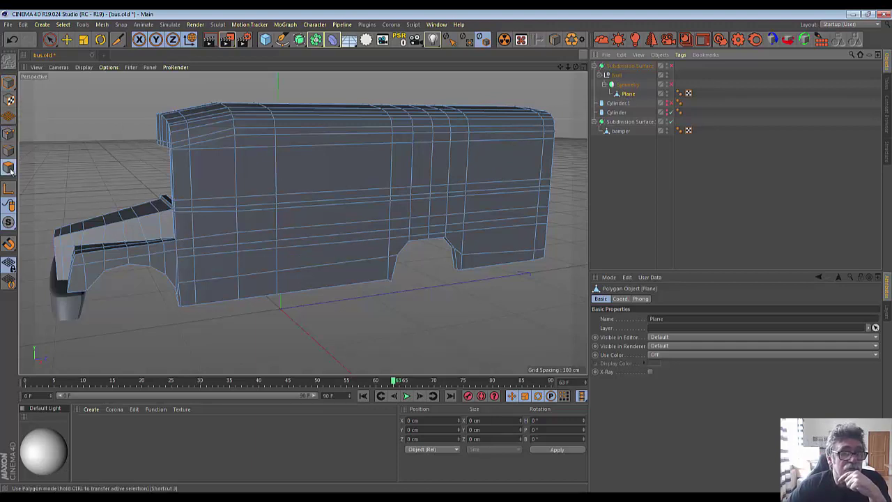
pyautogui.click(219, 170)
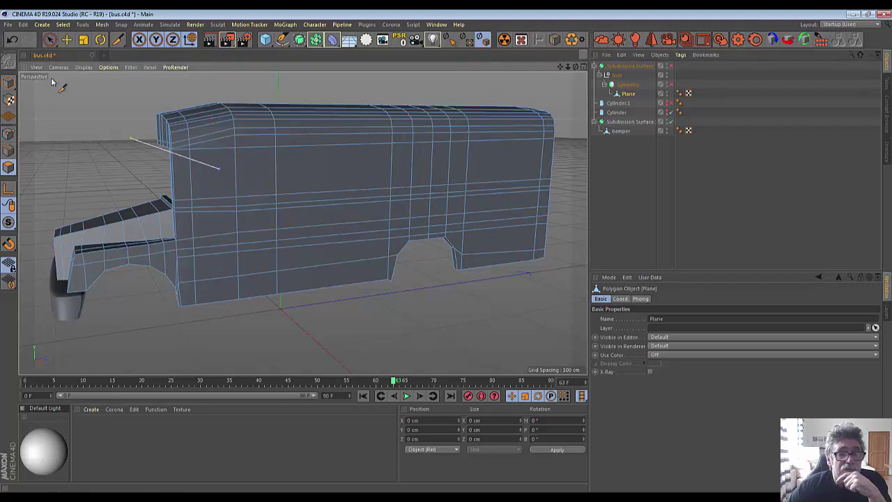
pyautogui.moveTo(48, 41); pyautogui.dragTo(66, 50)
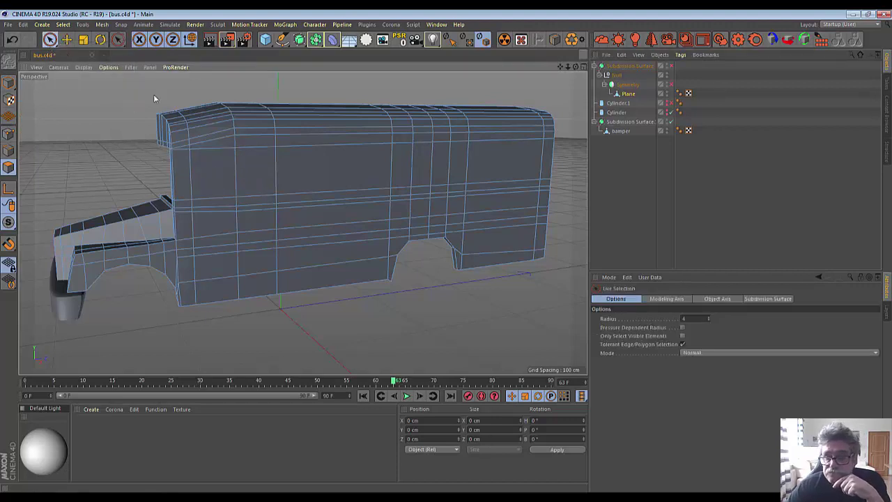
# Select the visible column of polygons near the bus front and delete them to open a door gap.
pyautogui.click(682, 336)
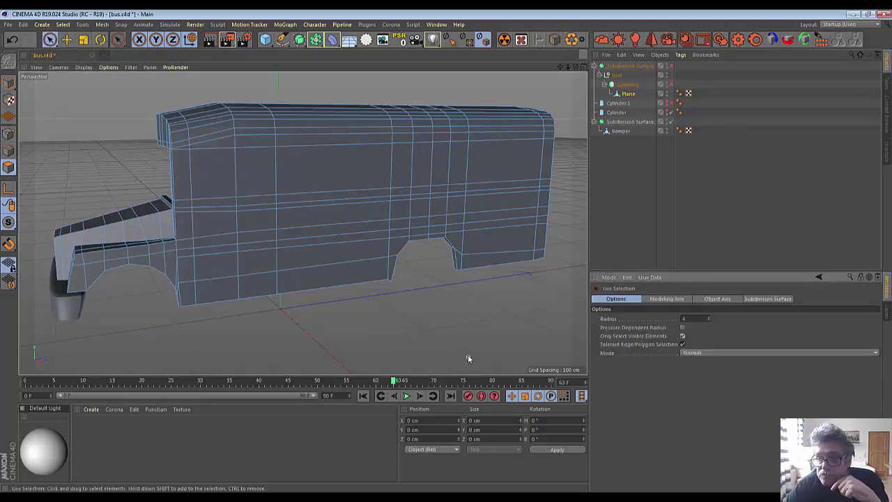
pyautogui.moveTo(225, 183)
pyautogui.mouseDown()
pyautogui.moveTo(247, 278)
pyautogui.moveTo(223, 285)
pyautogui.moveTo(210, 211)
pyautogui.mouseUp()
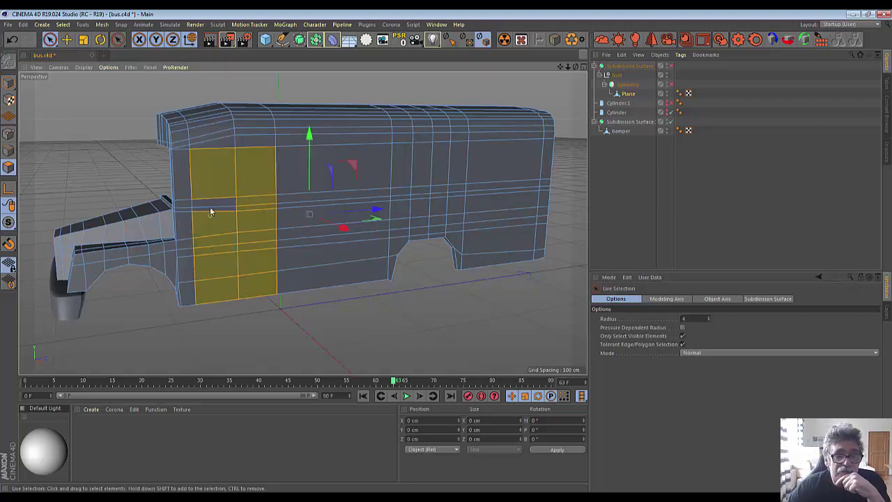
pyautogui.moveTo(228, 249); pyautogui.dragTo(230, 252)
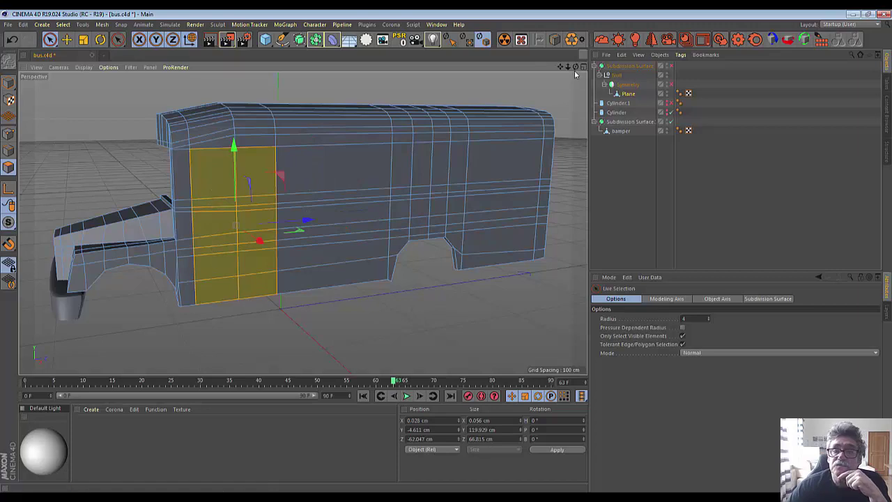
pyautogui.moveTo(576, 67); pyautogui.dragTo(297, 248)
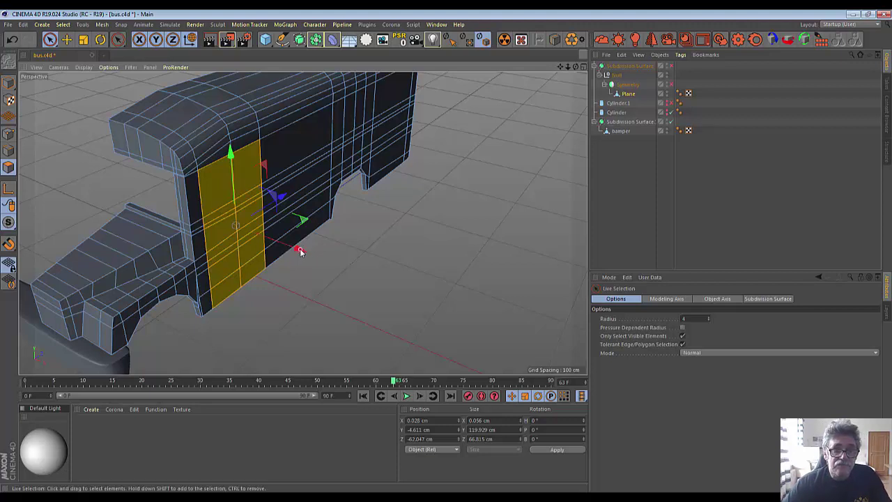
pyautogui.moveTo(300, 251); pyautogui.dragTo(296, 250)
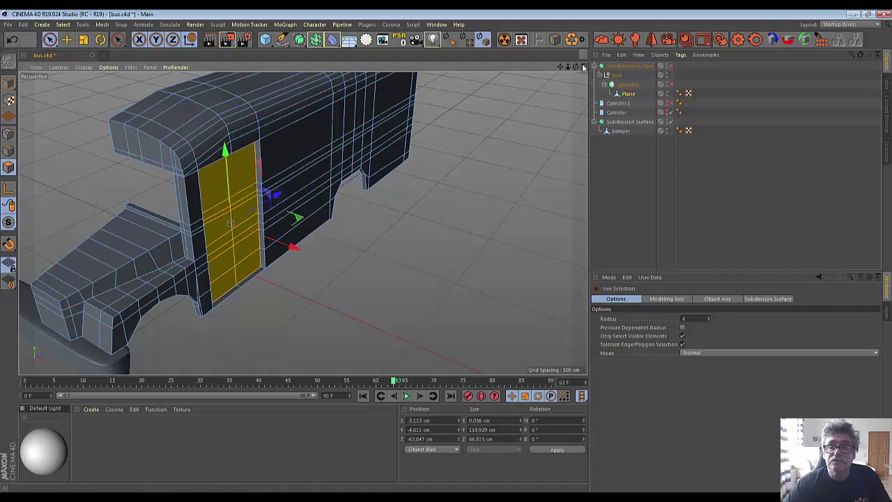
pyautogui.moveTo(575, 67)
pyautogui.mouseDown()
pyautogui.moveTo(230, 223)
pyautogui.moveTo(363, 230)
pyautogui.mouseUp()
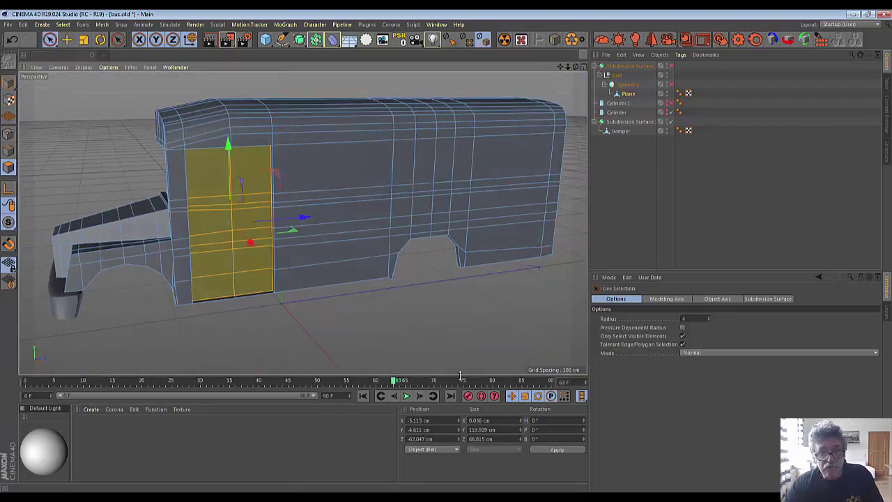
pyautogui.press('Delete')
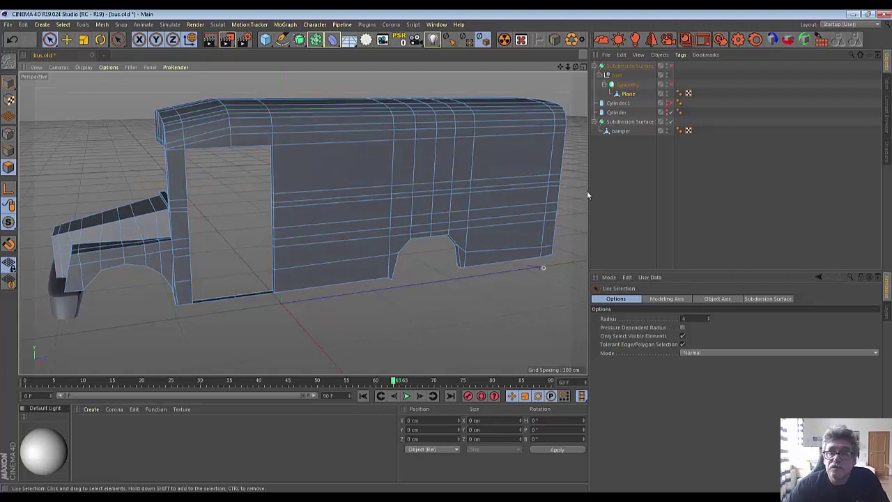
# Preview the bus with Subdivision Surface on then off, and show all four views.
pyautogui.click(672, 67)
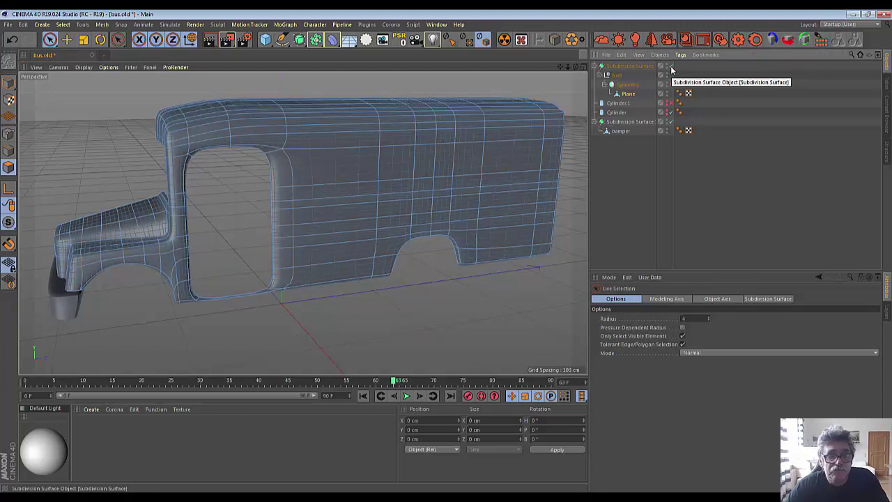
pyautogui.click(671, 66)
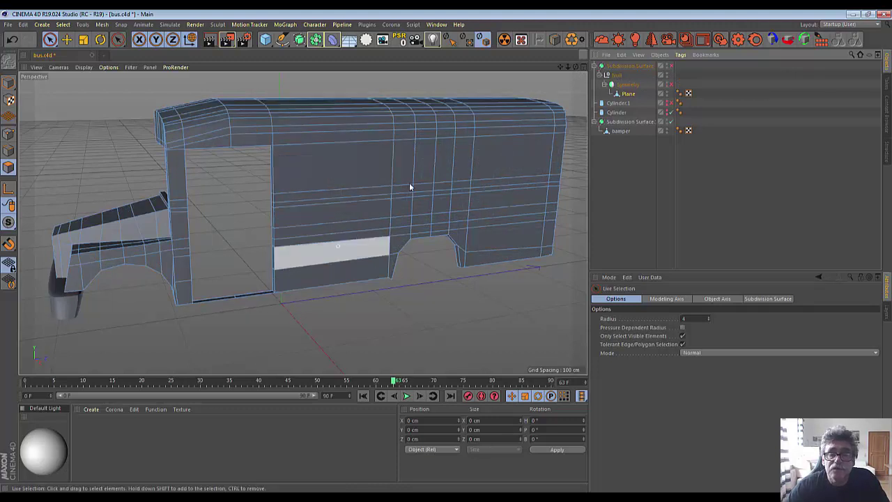
pyautogui.click(585, 67)
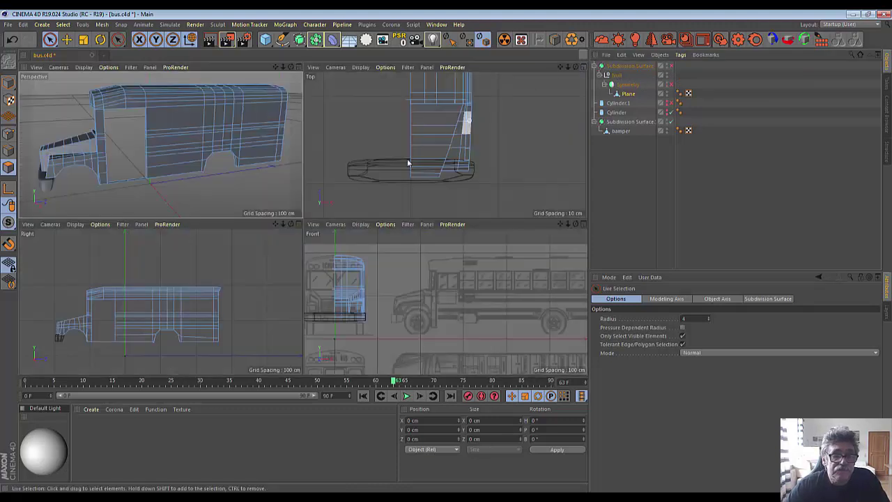
# In the enlarged Right view, add non-symmetrical loop cuts near the roof and beside the door.
pyautogui.click(299, 223)
pyautogui.scroll(2, 67, 239)
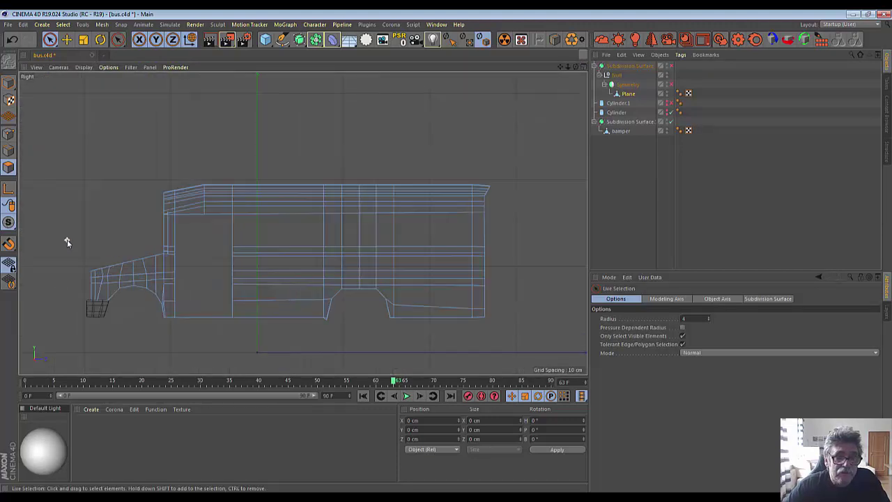
pyautogui.scroll(2, 67, 239)
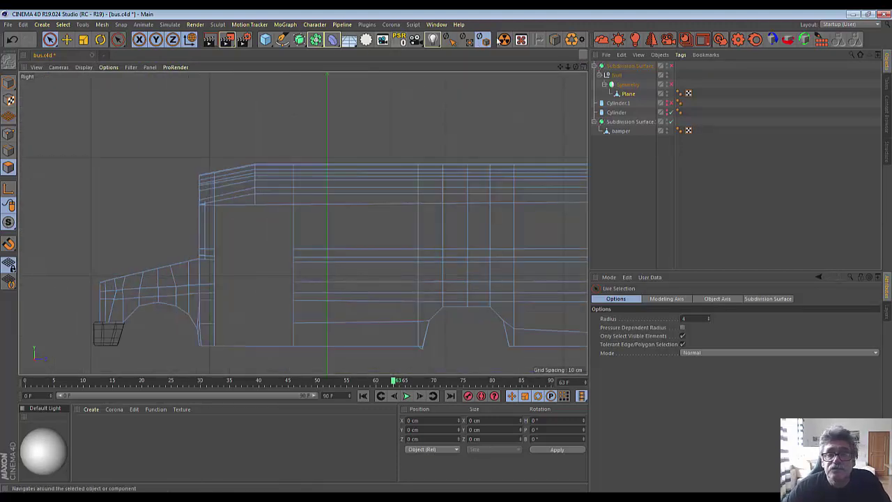
pyautogui.click(554, 39)
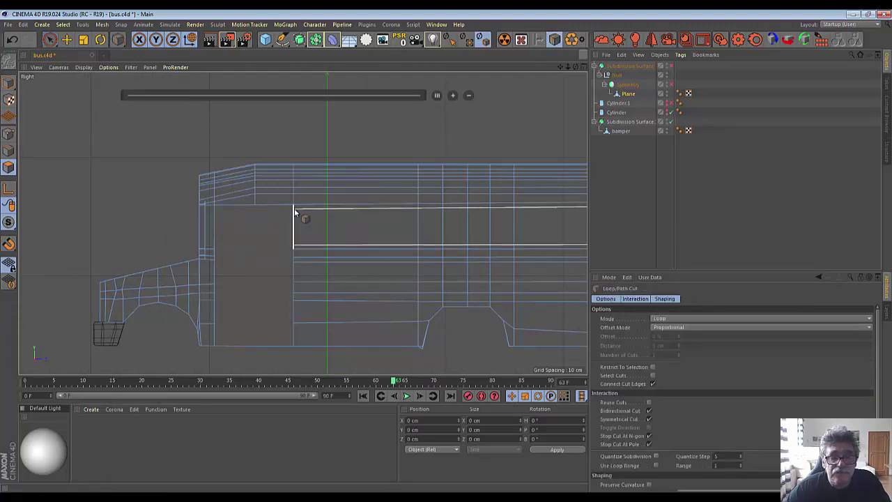
pyautogui.click(649, 420)
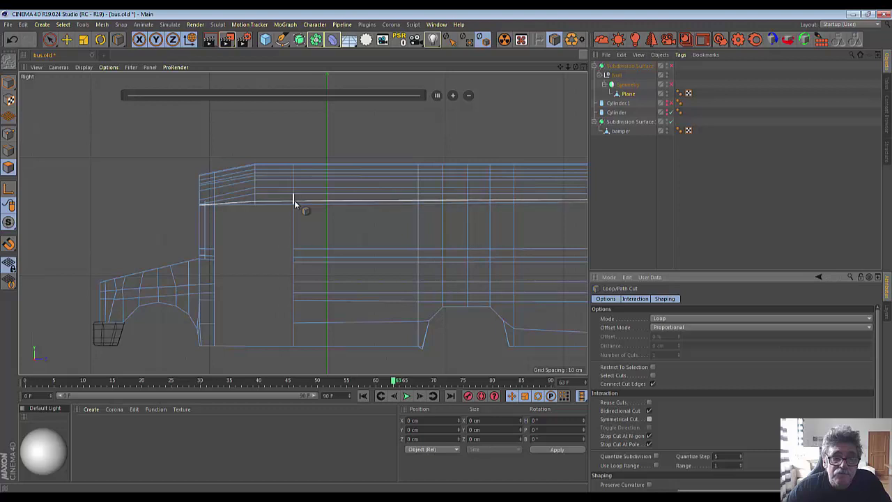
pyautogui.moveTo(295, 201); pyautogui.dragTo(295, 242)
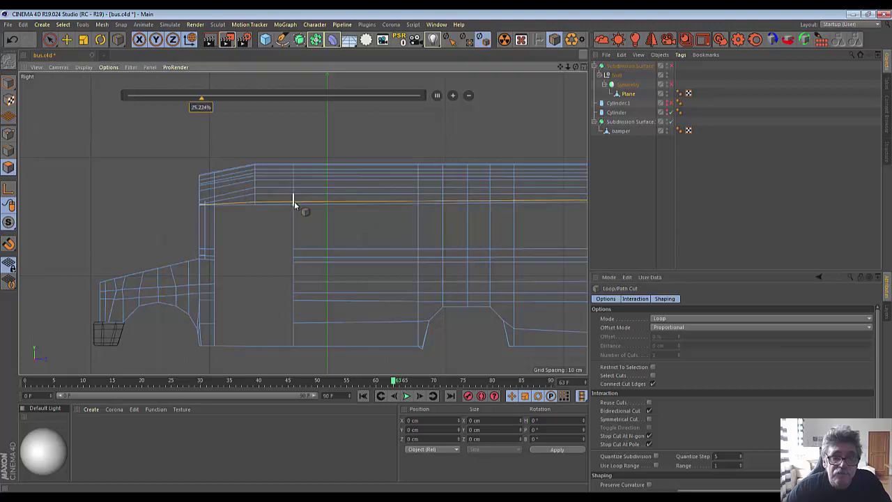
pyautogui.click(295, 344)
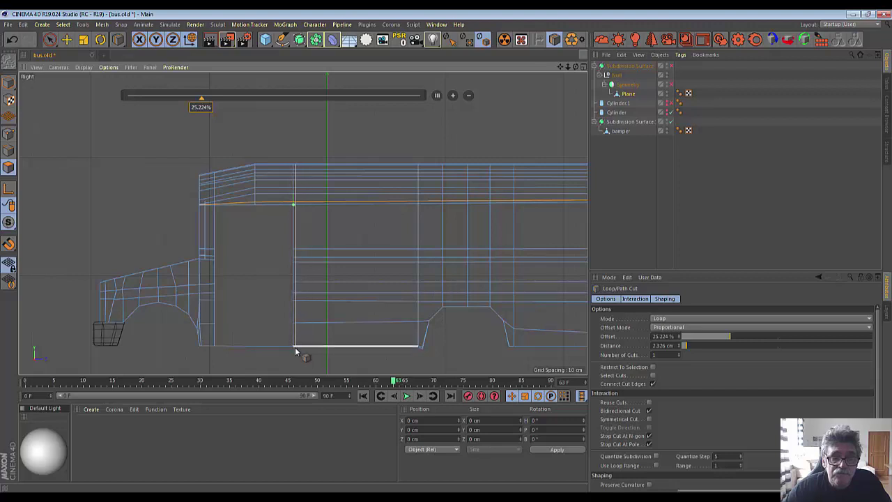
pyautogui.click(212, 350)
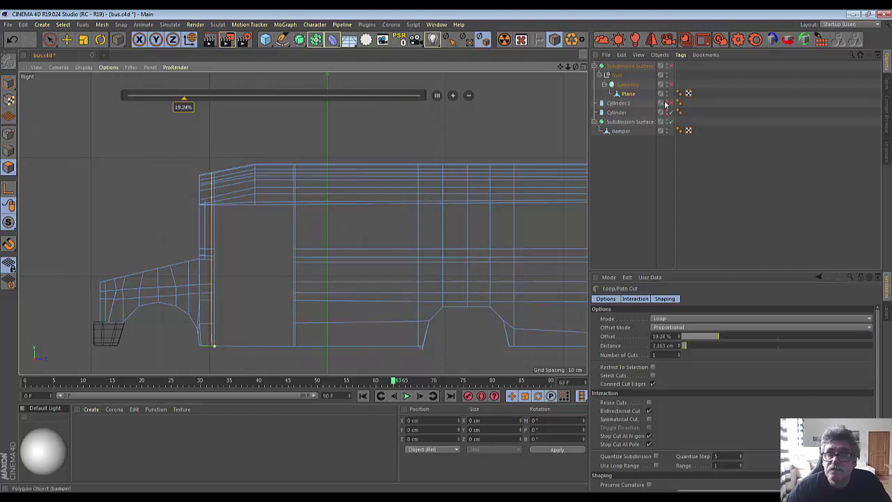
# Re-enable Subdivision Surface and add loops tightening the door's top, bottom and front edges.
pyautogui.click(672, 65)
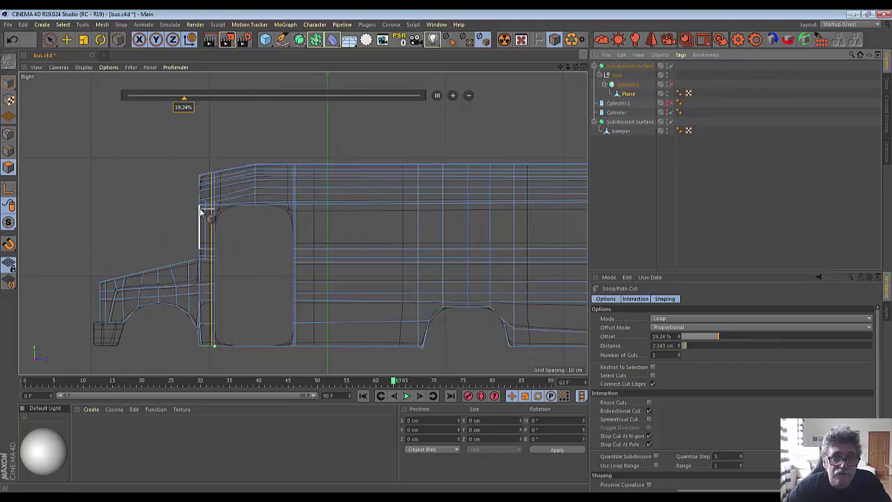
pyautogui.click(293, 210)
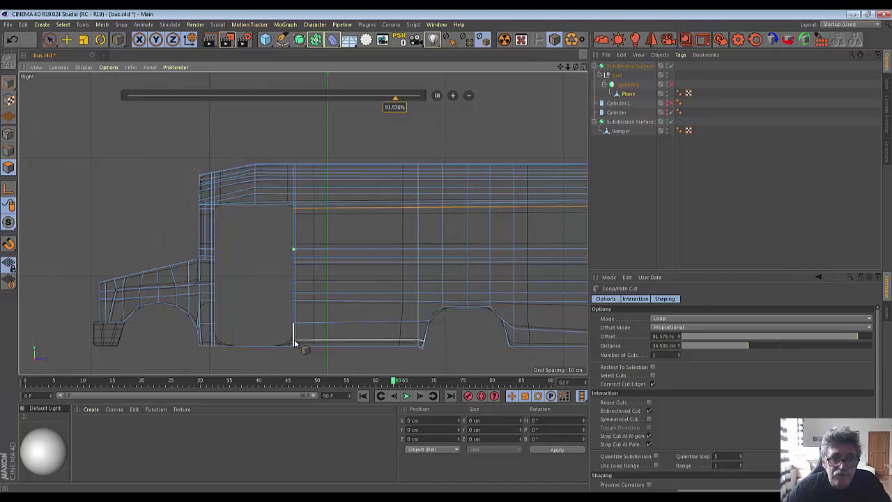
pyautogui.click(293, 347)
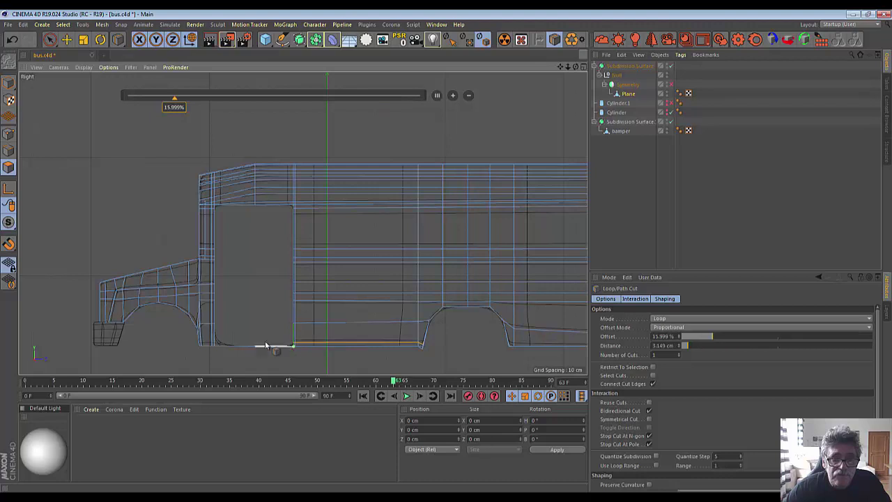
pyautogui.click(210, 343)
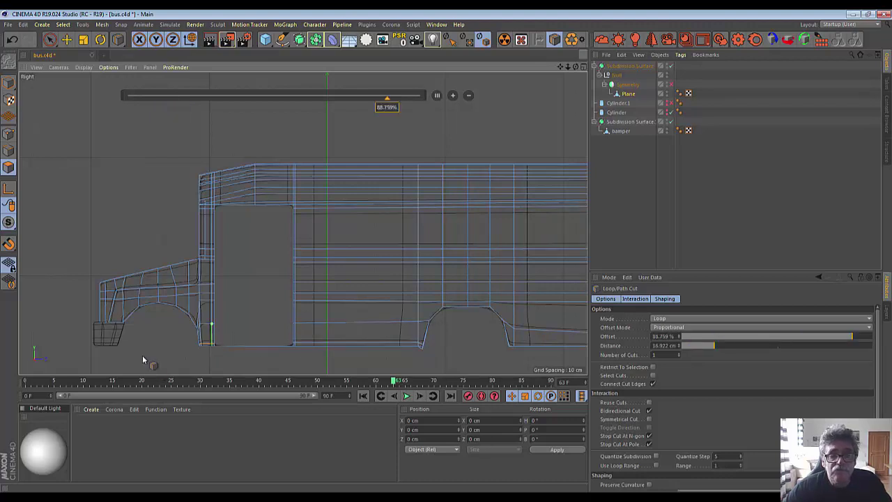
pyautogui.scroll(-3, 140, 358)
pyautogui.scroll(3, 136, 358)
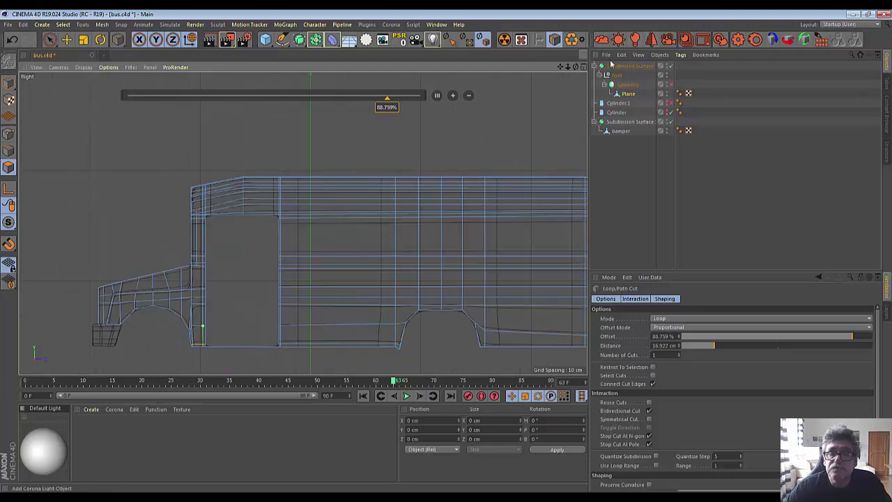
# Maximize the Perspective view and orbit from front three-quarter along the smoothed bus's side.
pyautogui.keyDown('alt'); pyautogui.moveTo(285, 258); pyautogui.dragTo(310, 275); pyautogui.keyUp('alt')
pyautogui.hotkey('ctrl', 'z')
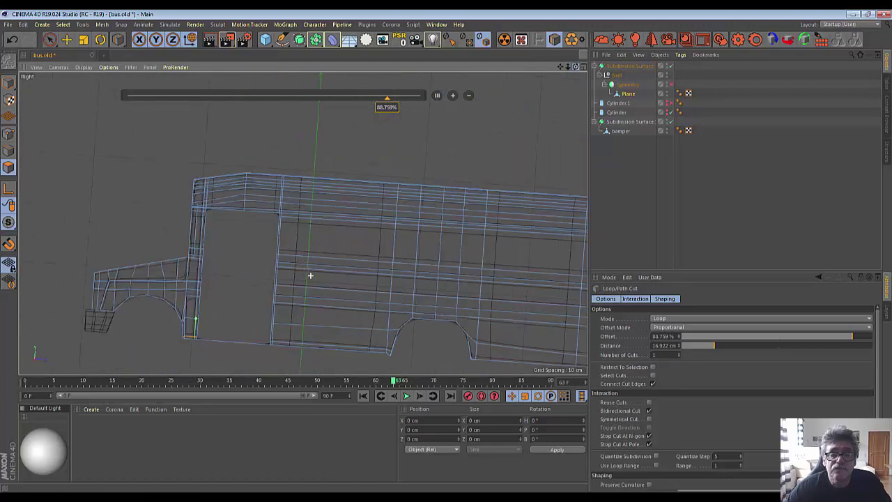
pyautogui.click(584, 67)
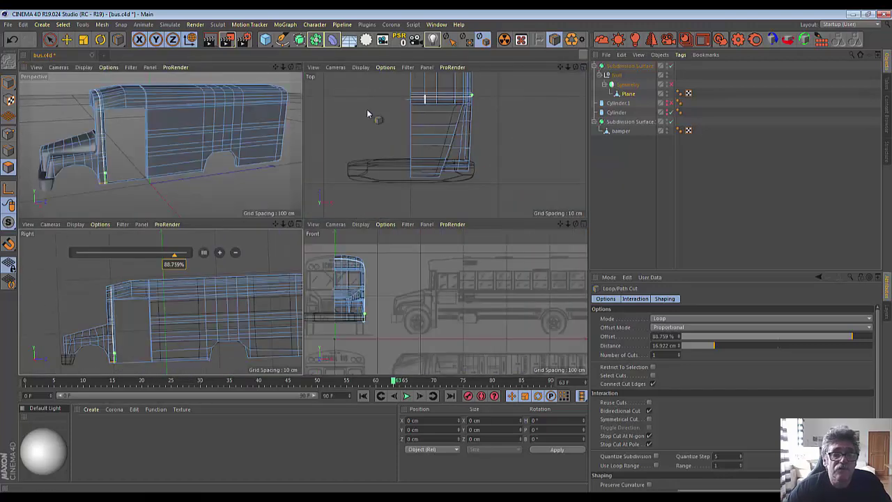
pyautogui.click(306, 73)
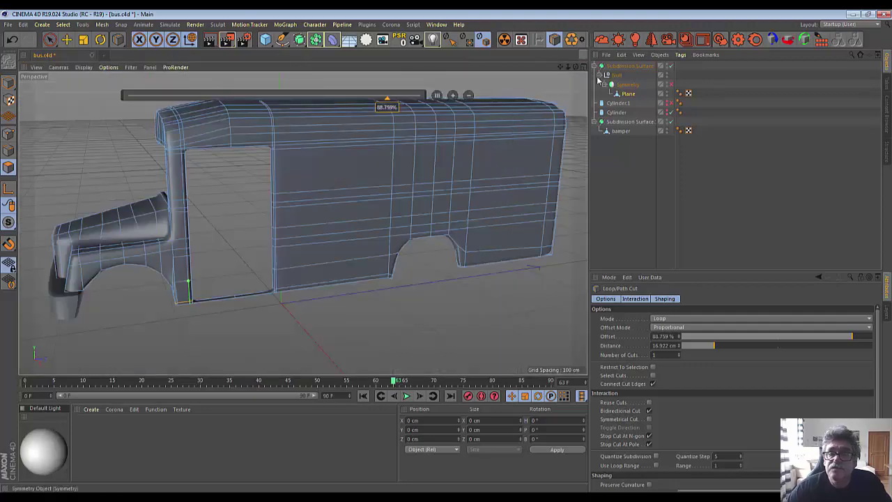
pyautogui.moveTo(575, 67); pyautogui.dragTo(307, 213)
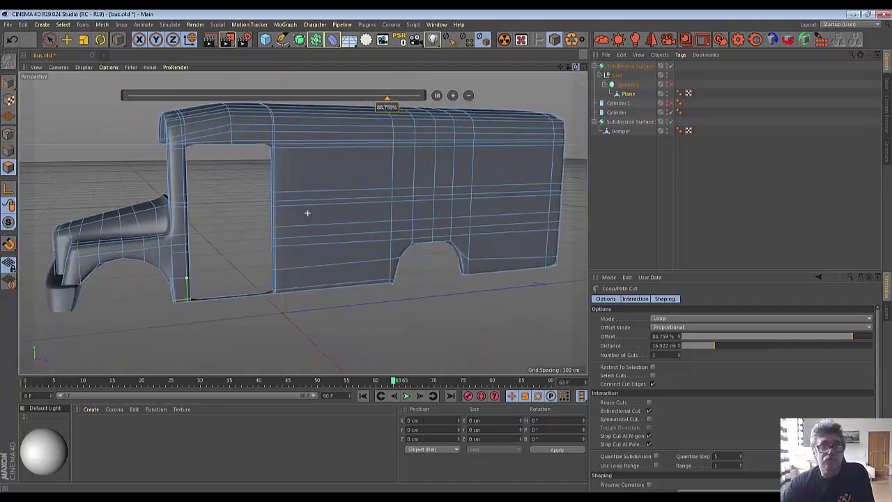
pyautogui.keyDown('alt'); pyautogui.moveTo(307, 213); pyautogui.dragTo(307, 213); pyautogui.keyUp('alt')
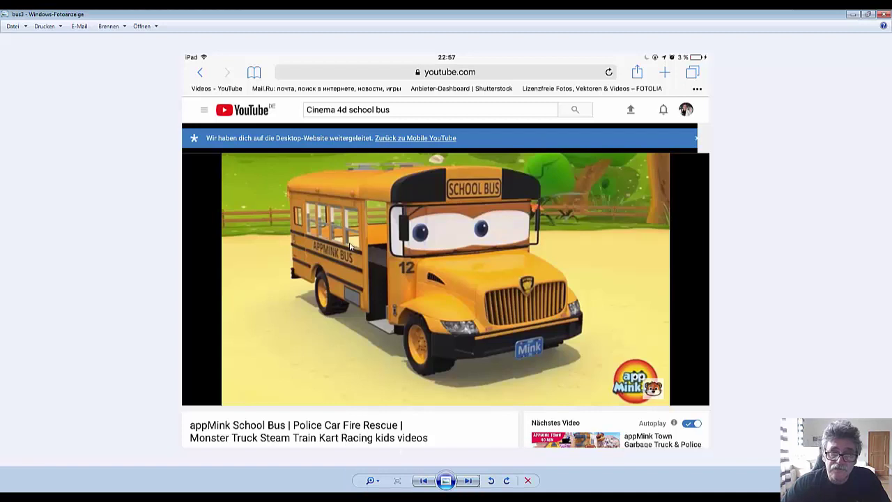
pyautogui.click(467, 487)
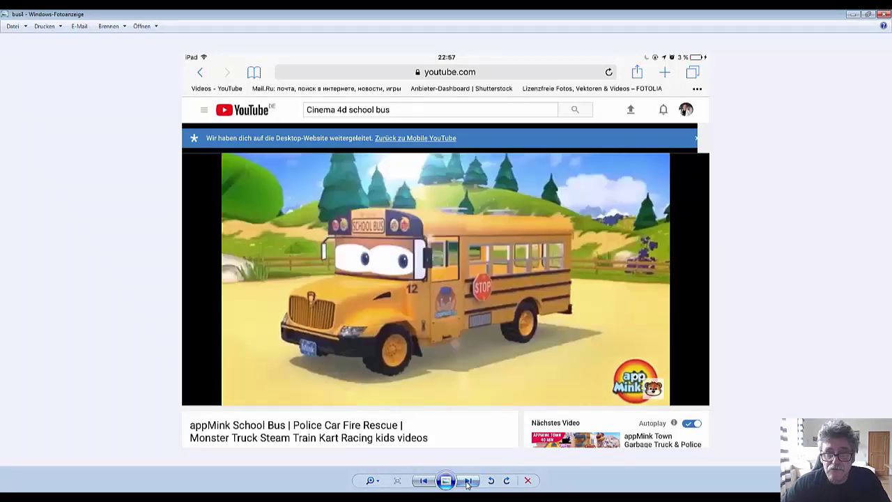
pyautogui.click(469, 481)
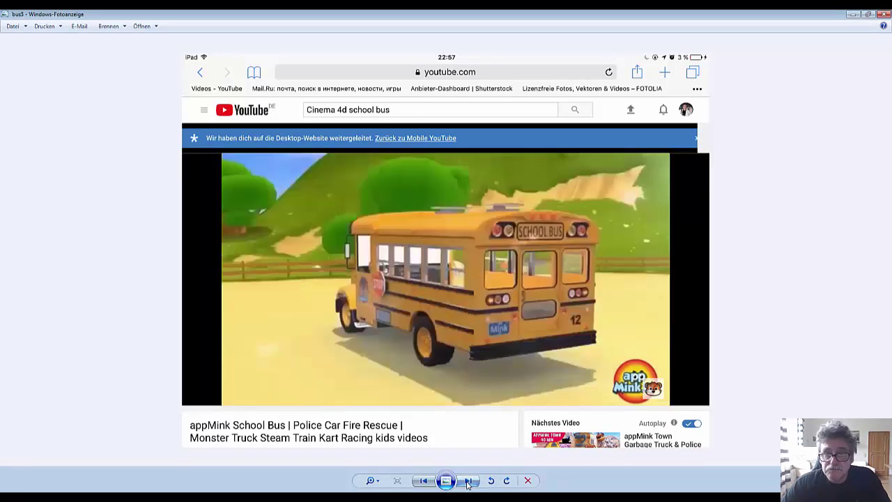
pyautogui.click(469, 481)
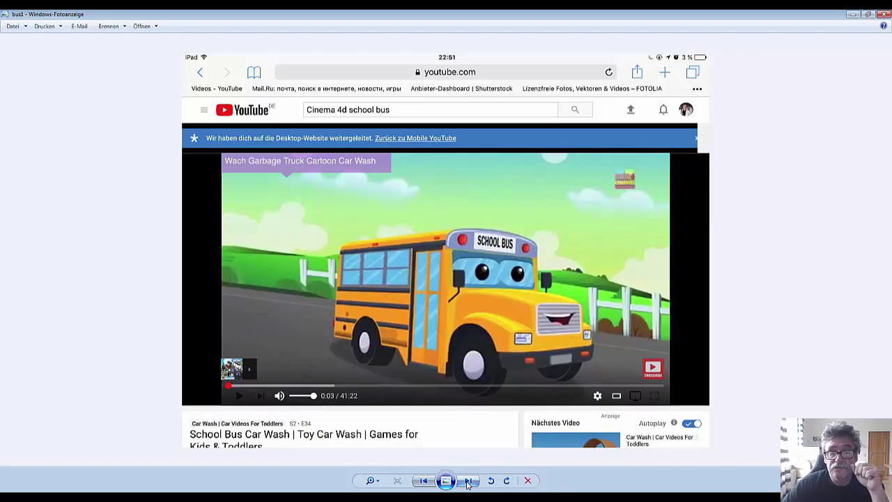
pyautogui.click(468, 481)
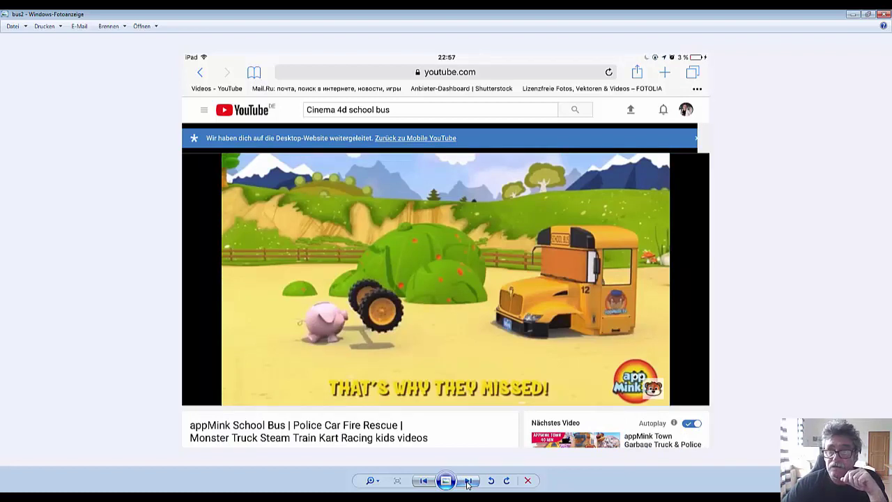
pyautogui.click(468, 481)
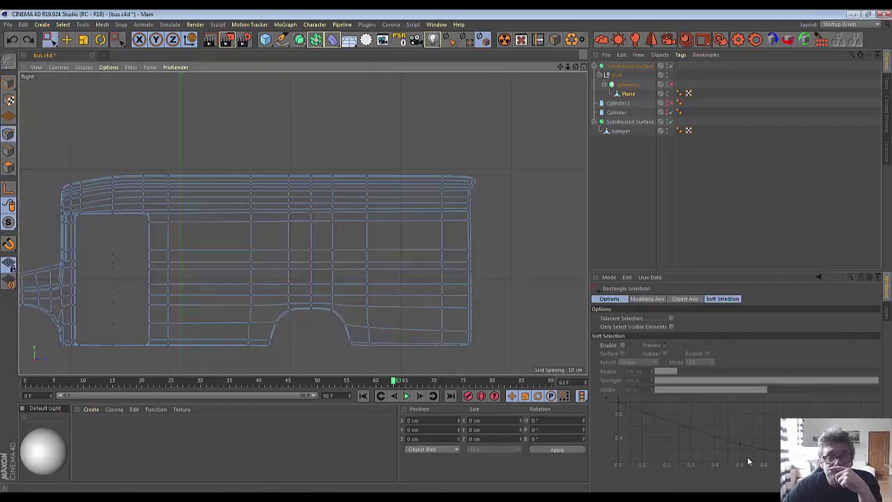
# With Live Selection in Polygon mode, select the band of window-row polygons on the bus side.
pyautogui.click(9, 168)
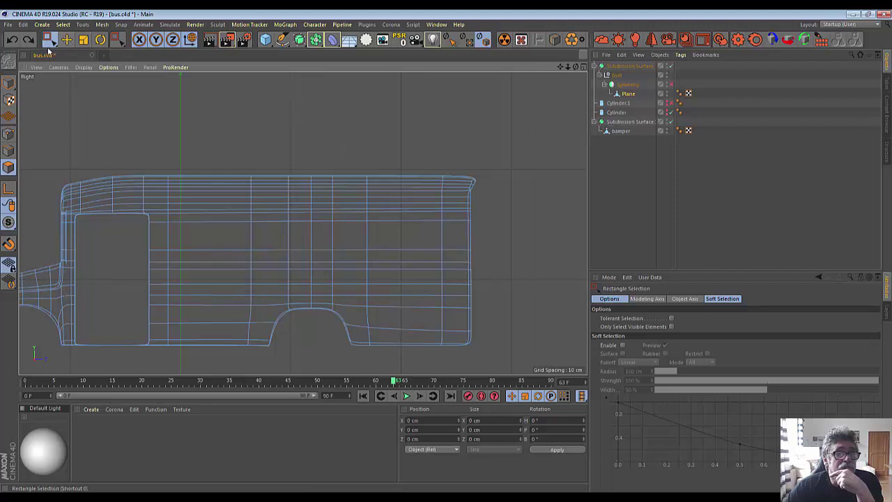
pyautogui.moveTo(50, 41); pyautogui.dragTo(68, 59)
pyautogui.click(68, 56)
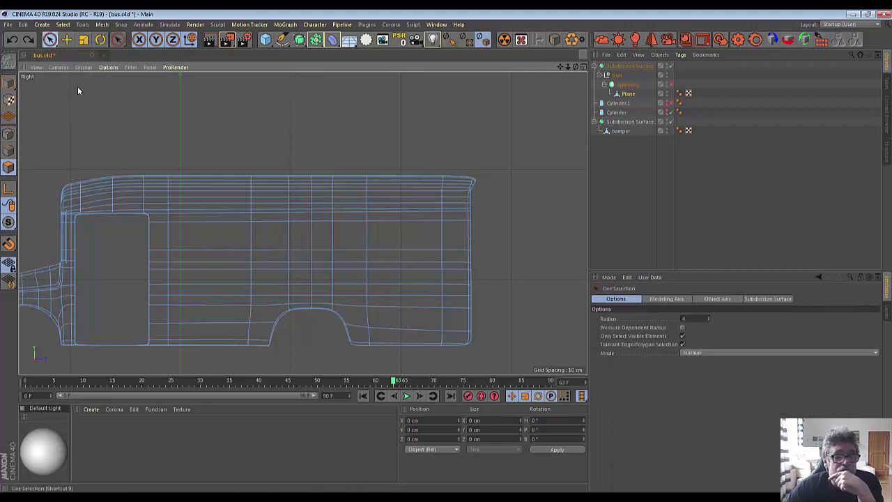
pyautogui.click(181, 222)
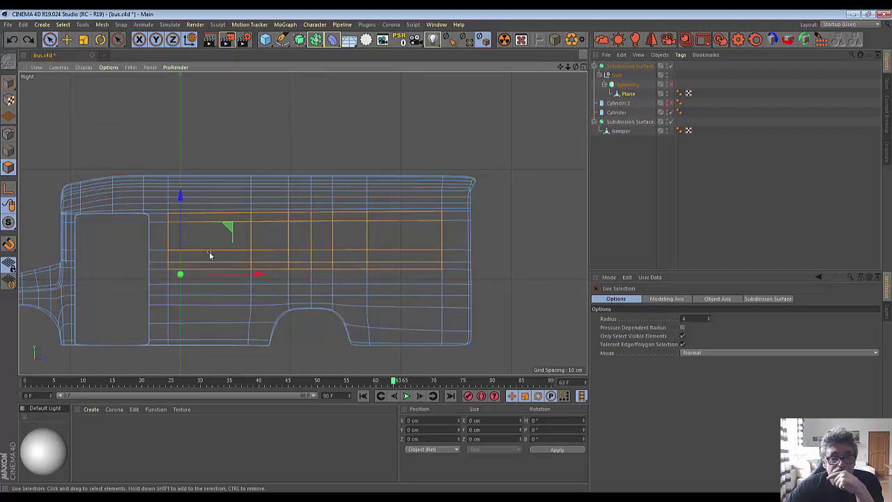
pyautogui.click(401, 255)
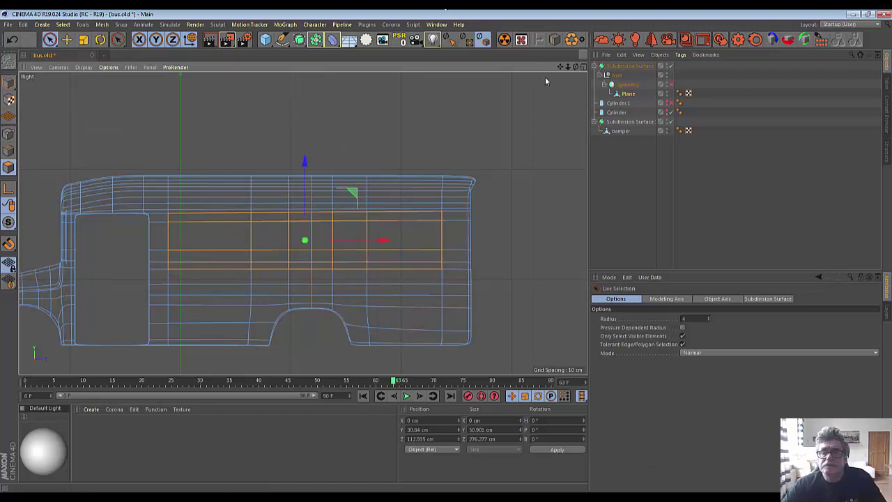
pyautogui.moveTo(576, 67)
pyautogui.mouseDown()
pyautogui.moveTo(600, 84)
pyautogui.moveTo(578, 69)
pyautogui.mouseUp()
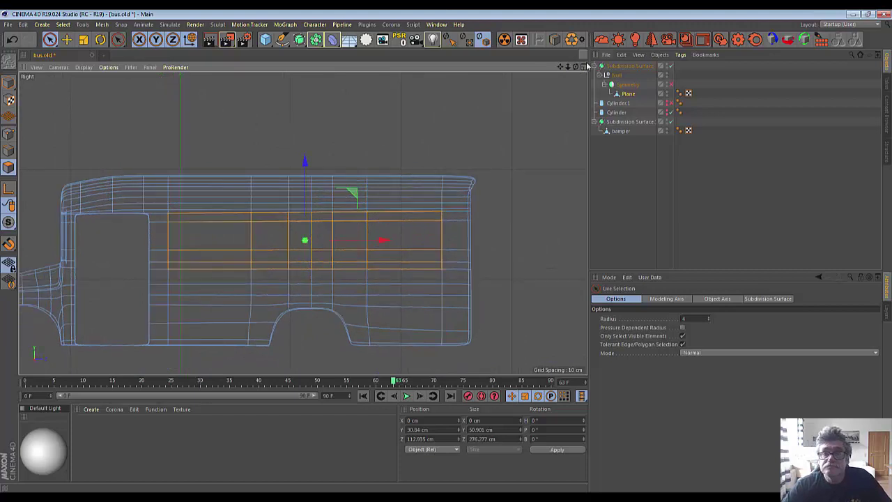
# Show the bus in a full Perspective view from front-left, trying and undoing a polygon nudge.
pyautogui.click(584, 67)
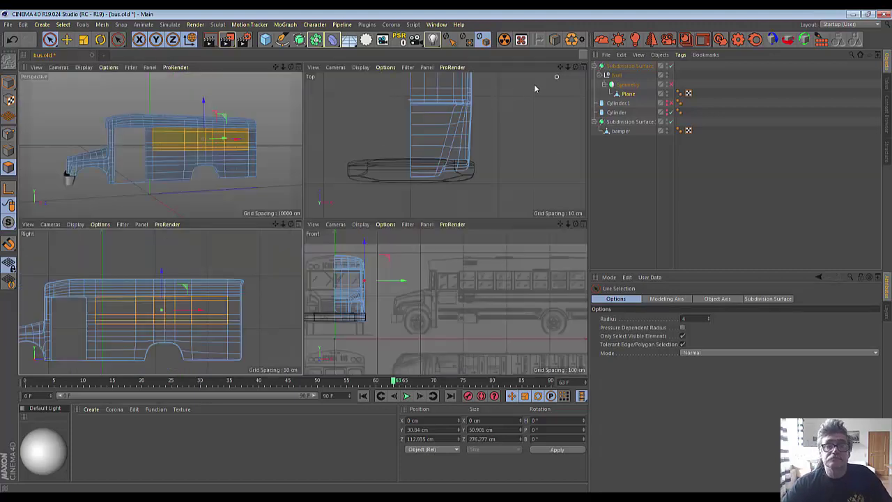
pyautogui.click(301, 67)
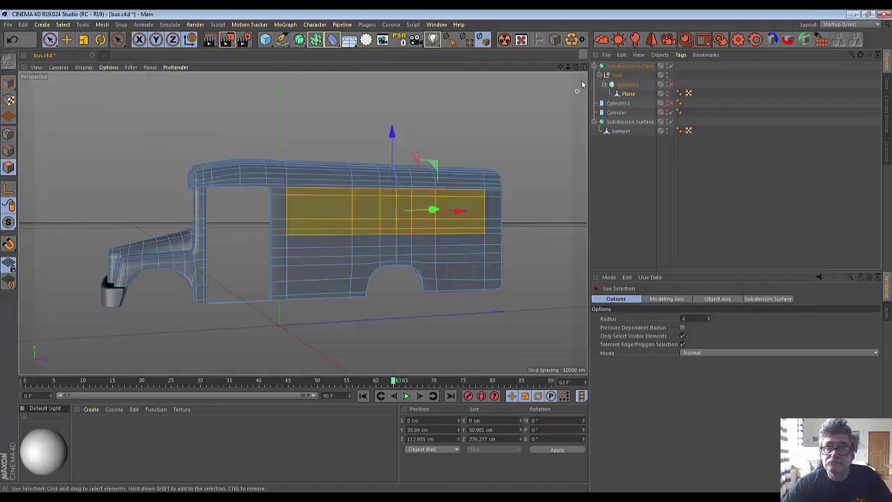
pyautogui.moveTo(576, 67); pyautogui.dragTo(560, 137)
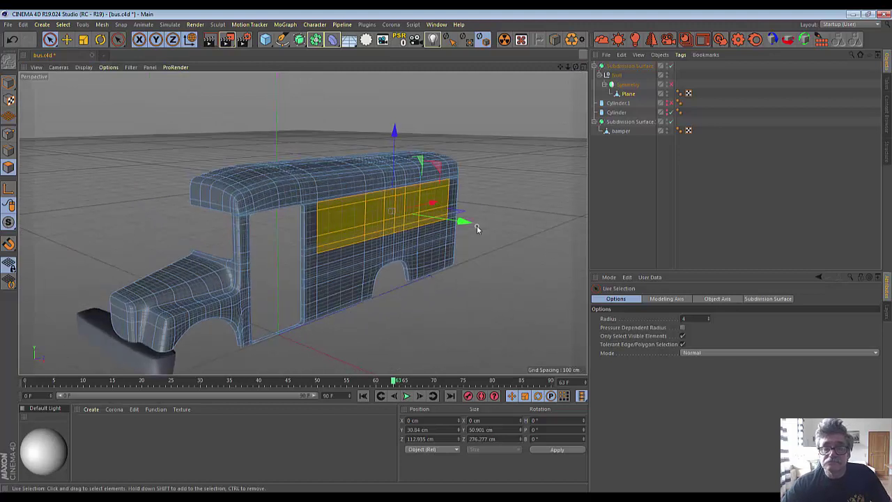
pyautogui.moveTo(467, 225); pyautogui.dragTo(463, 223)
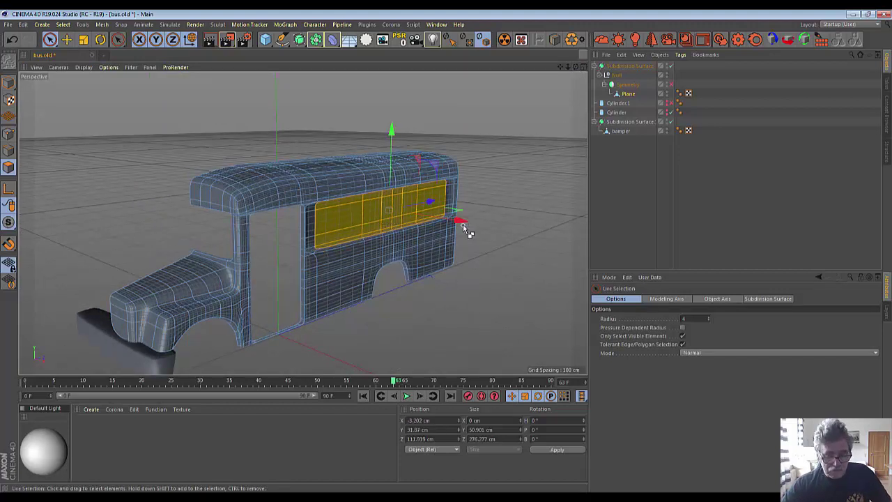
pyautogui.hotkey('ctrl', 'z')
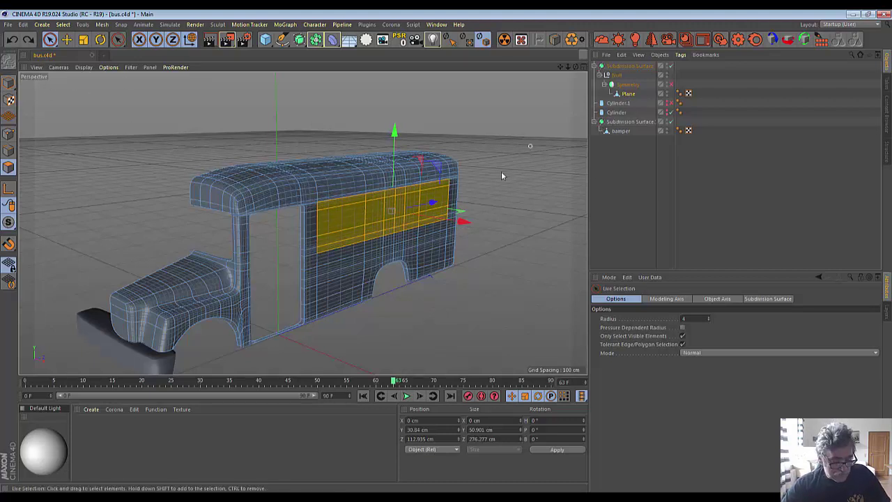
# Test-slide the window-strip polygons along X with the Move tool, undo it, and zoom in.
pyautogui.press('e')
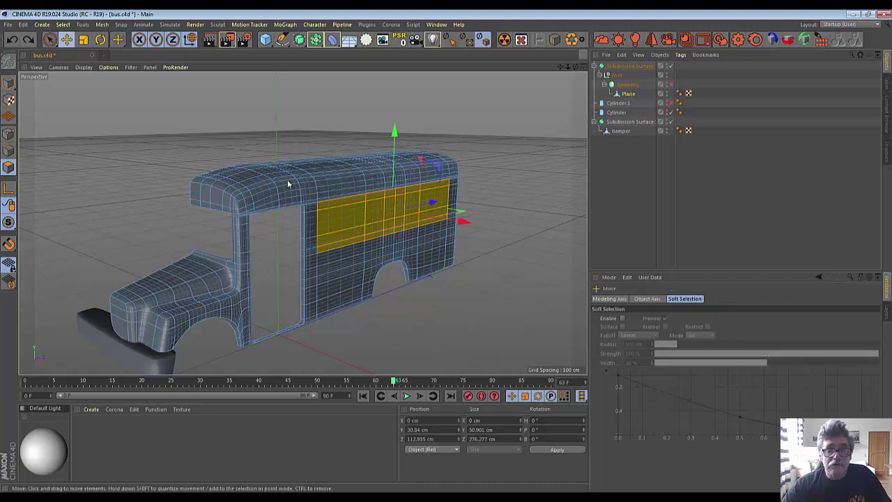
pyautogui.moveTo(466, 224); pyautogui.dragTo(464, 227)
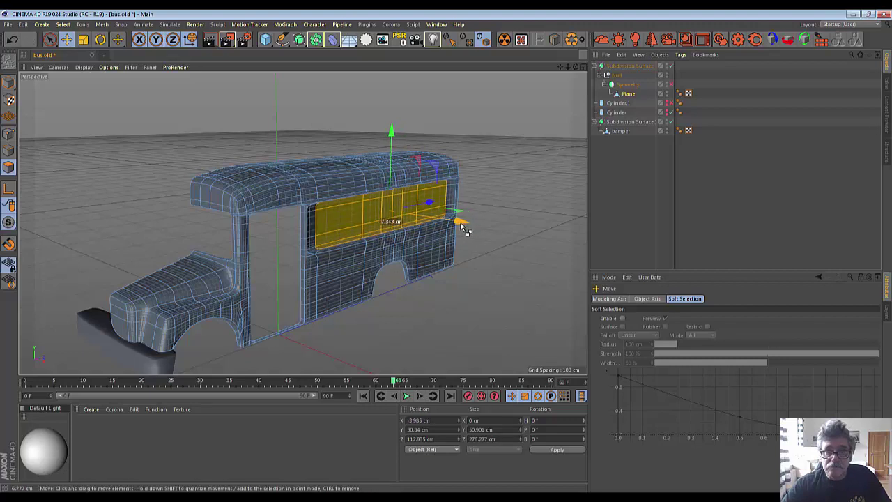
pyautogui.hotkey('ctrl', 'z')
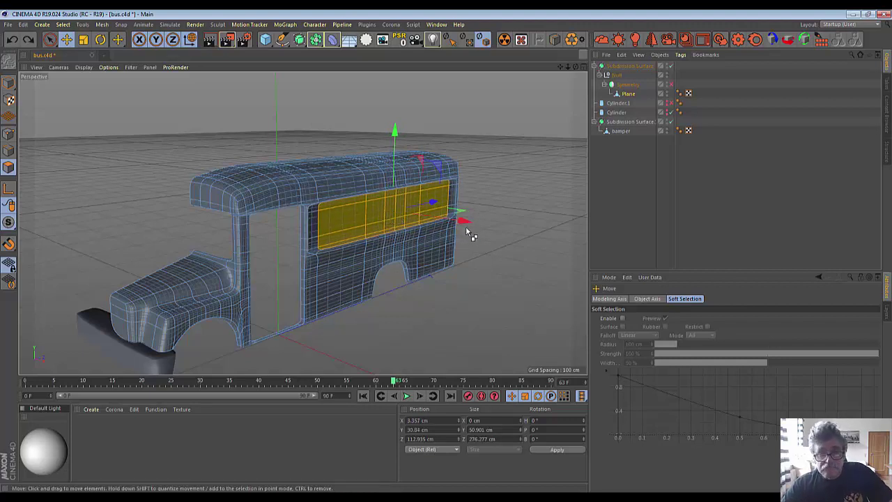
pyautogui.scroll(2, 431, 256)
pyautogui.scroll(2, 430, 257)
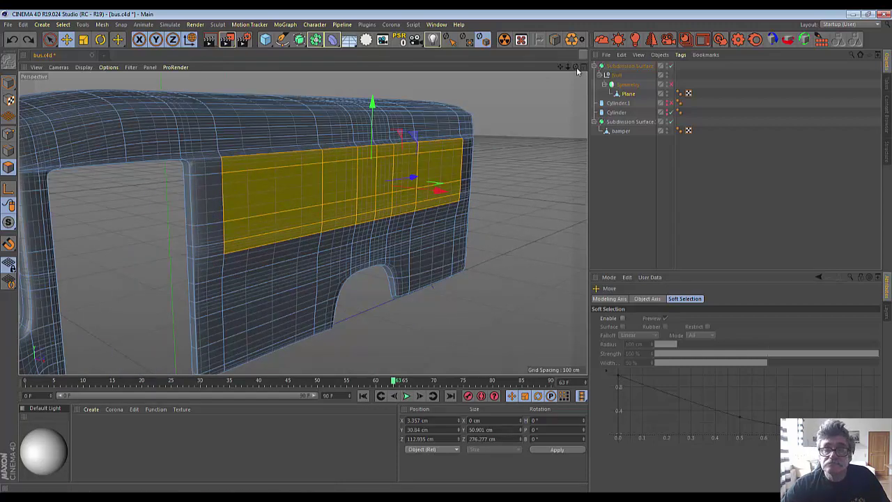
# Orbit down onto the bus side, test-move the window-strip polygons along X, and undo.
pyautogui.moveTo(578, 70); pyautogui.dragTo(578, 70)
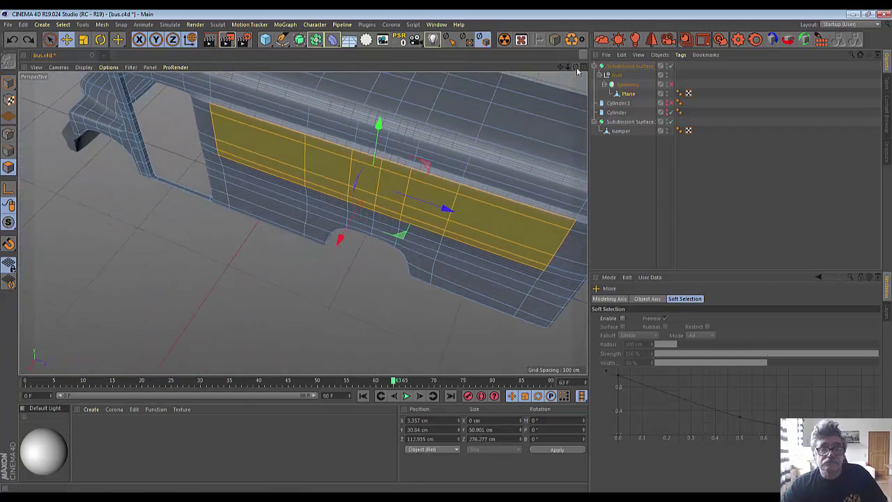
pyautogui.moveTo(577, 70); pyautogui.dragTo(577, 70)
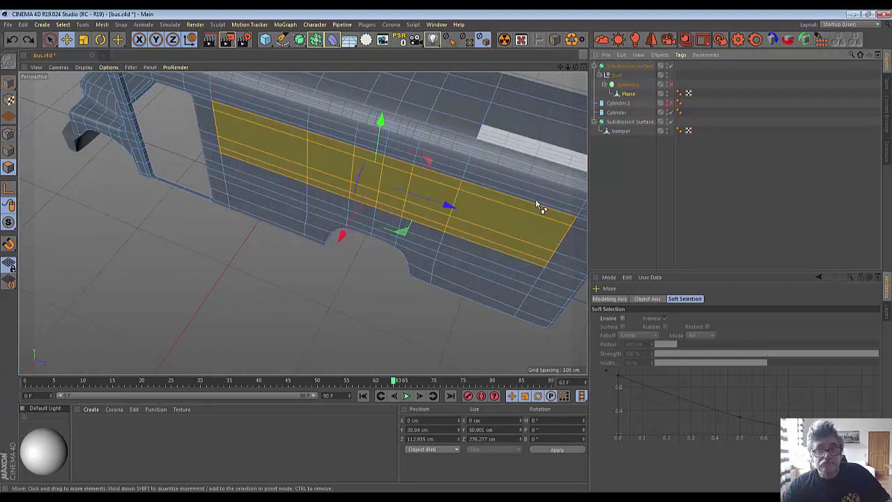
pyautogui.moveTo(339, 240)
pyautogui.mouseDown()
pyautogui.moveTo(343, 232)
pyautogui.moveTo(334, 244)
pyautogui.mouseUp()
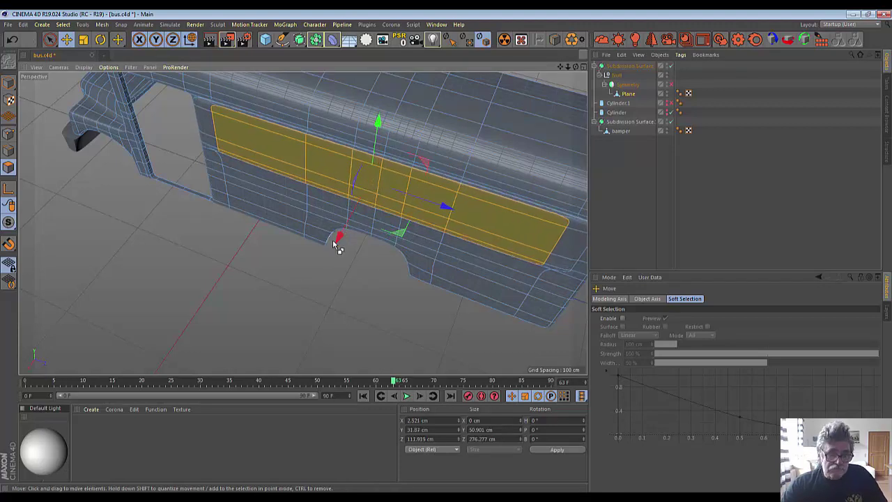
pyautogui.hotkey('ctrl', 'z')
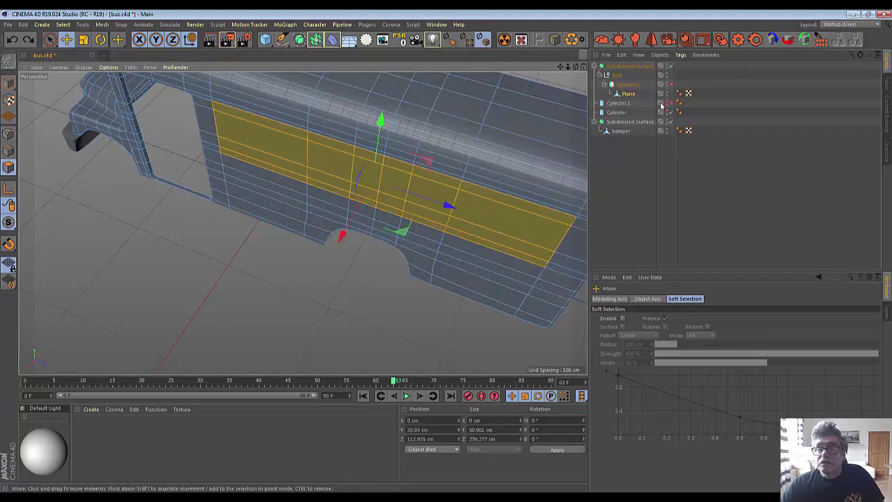
# Turn off Subdivision Surface smoothing and orbit out to a side view of the bus.
pyautogui.click(671, 66)
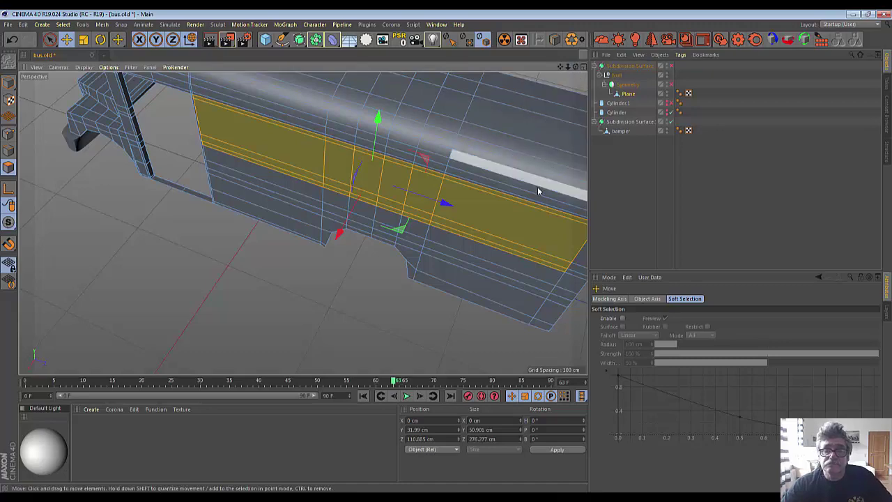
pyautogui.scroll(-3, 538, 190)
pyautogui.moveTo(537, 189)
pyautogui.keyDown('alt'); pyautogui.mouseDown()
pyautogui.moveTo(420, 181)
pyautogui.moveTo(255, 149)
pyautogui.mouseUp(); pyautogui.keyUp('alt')
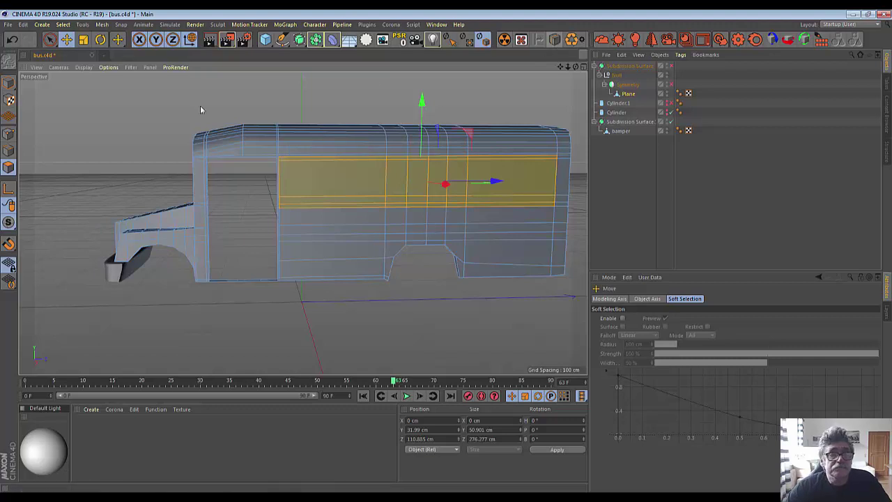
# Add a vertical edge loop cut just behind the bus door.
pyautogui.press('k')
pyautogui.press('l')
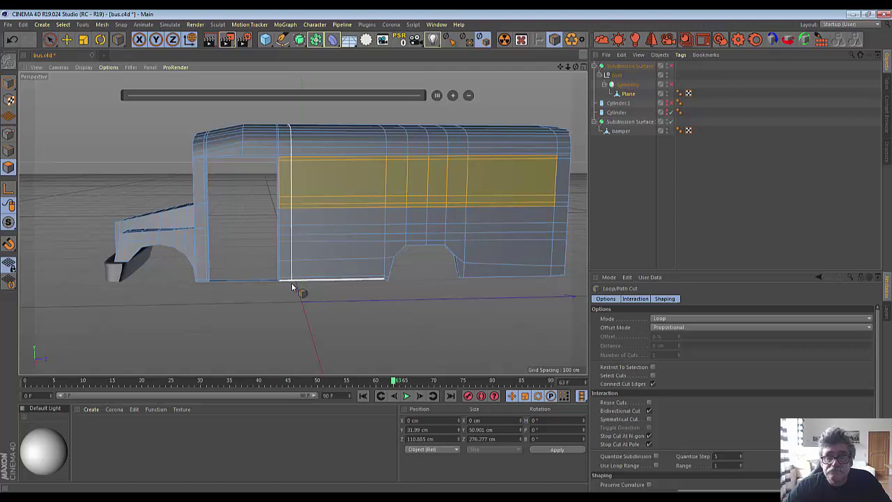
pyautogui.click(292, 286)
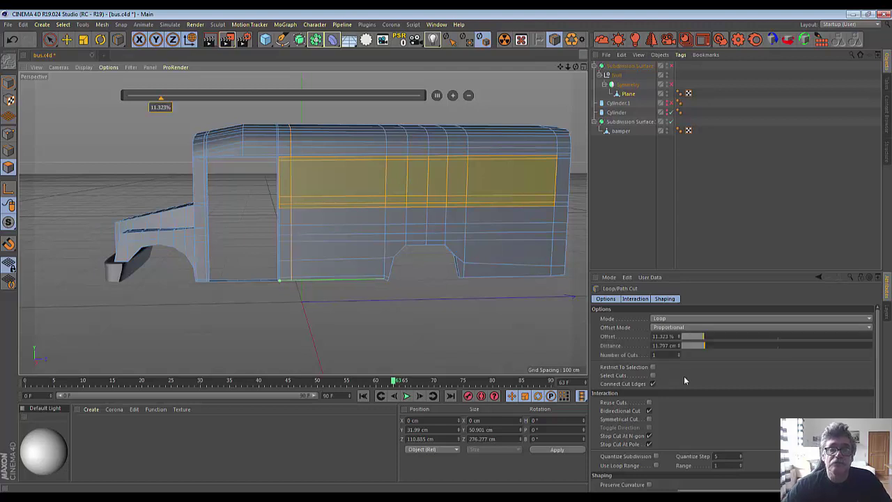
# On the Plane body, paint-select the window-strip polygons from behind the door to the rear.
pyautogui.click(8, 82)
pyautogui.click(45, 95)
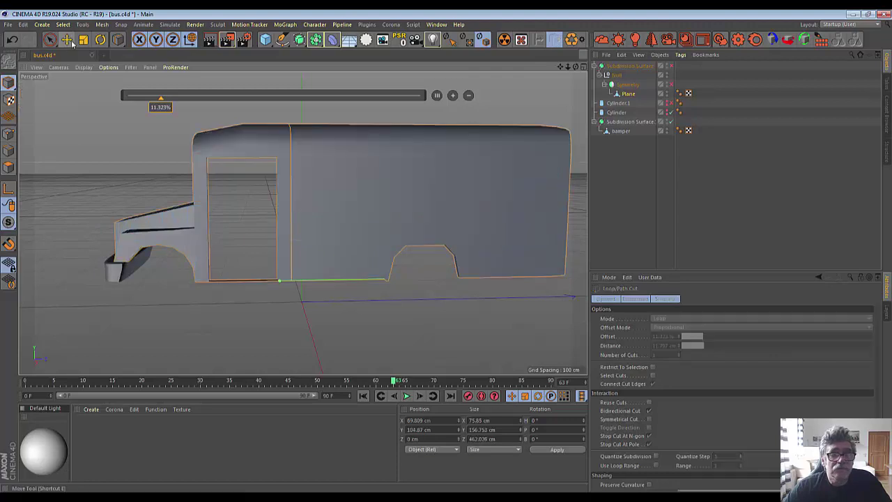
pyautogui.click(627, 93)
pyautogui.click(9, 167)
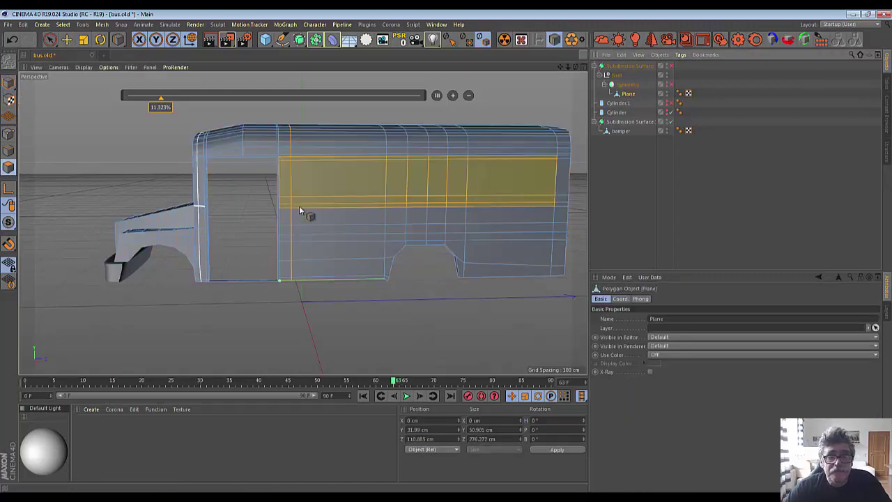
pyautogui.click(50, 39)
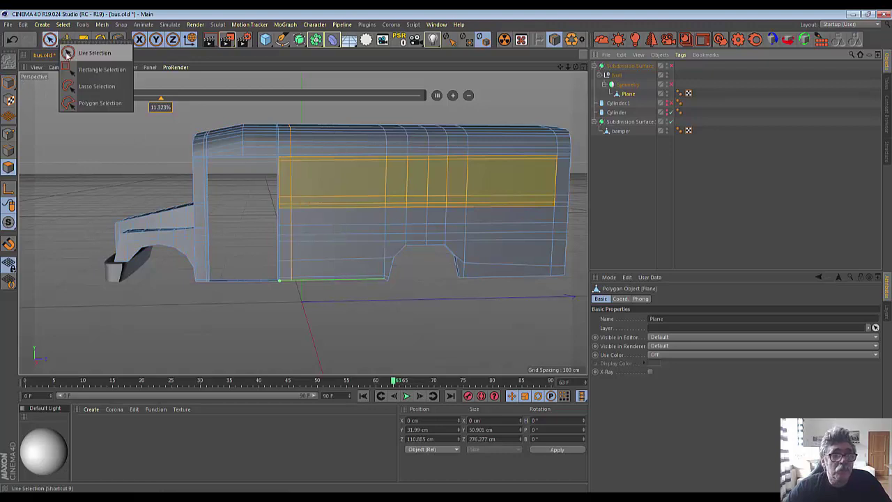
pyautogui.click(67, 53)
pyautogui.moveTo(318, 200)
pyautogui.mouseDown()
pyautogui.moveTo(314, 159)
pyautogui.moveTo(315, 207)
pyautogui.mouseUp()
pyautogui.moveTo(373, 204); pyautogui.dragTo(534, 198)
pyautogui.moveTo(544, 163); pyautogui.dragTo(397, 167)
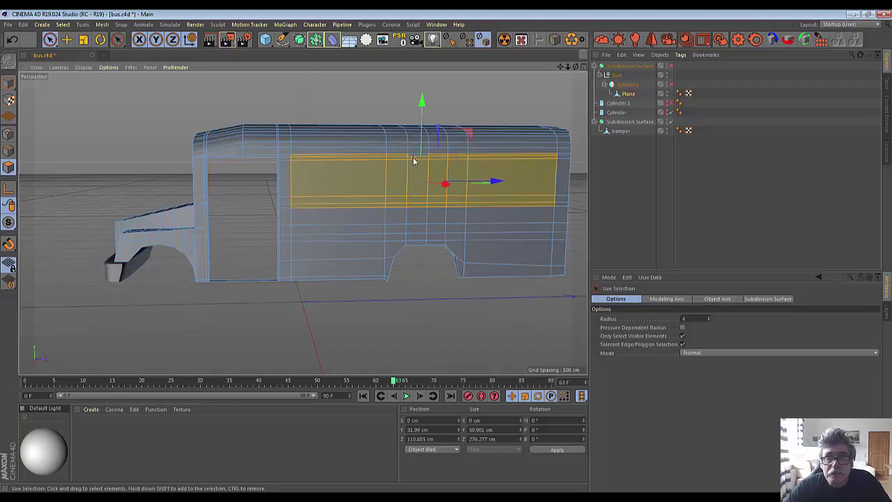
pyautogui.moveTo(419, 176); pyautogui.dragTo(498, 180)
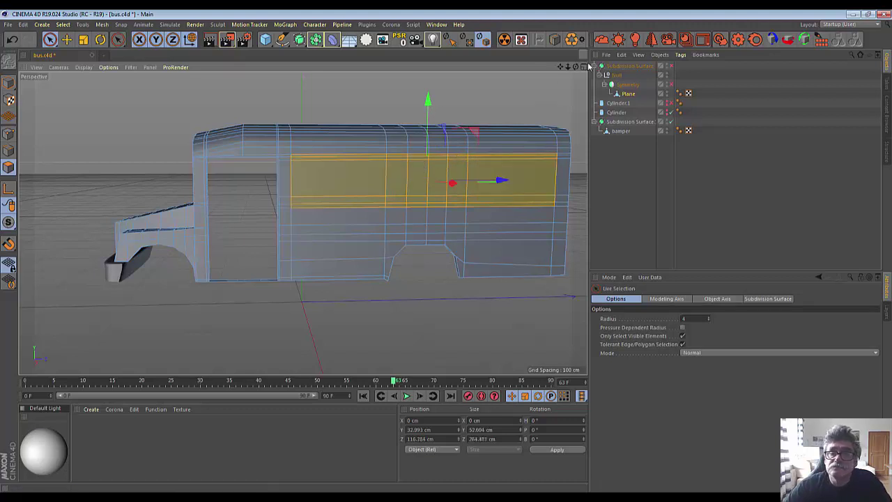
# Slide the selected window-strip polygons about 5 cm along X.
pyautogui.moveTo(577, 70)
pyautogui.mouseDown()
pyautogui.moveTo(425, 181)
pyautogui.moveTo(532, 133)
pyautogui.mouseUp()
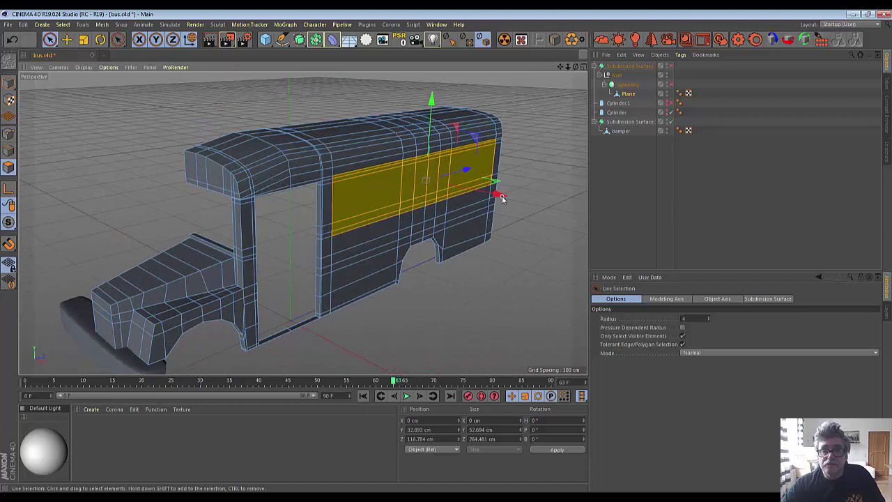
pyautogui.moveTo(502, 199); pyautogui.dragTo(499, 203)
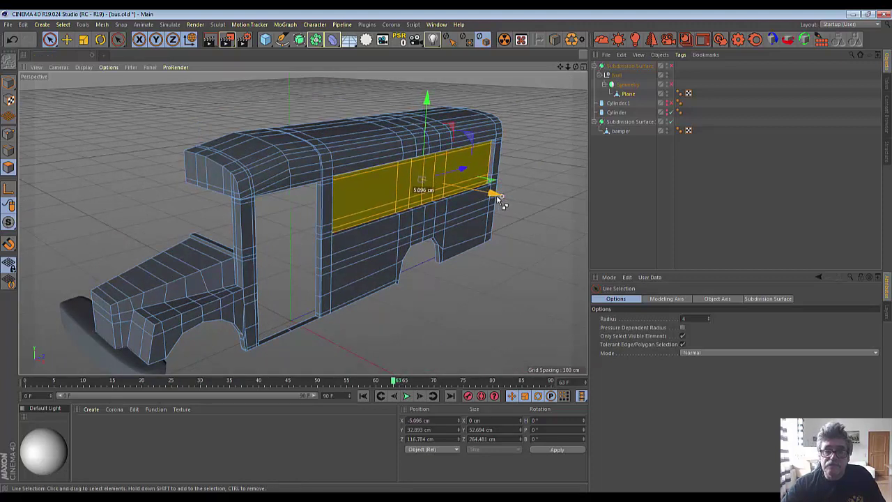
pyautogui.keyDown('alt'); pyautogui.moveTo(462, 175); pyautogui.dragTo(422, 176); pyautogui.keyUp('alt')
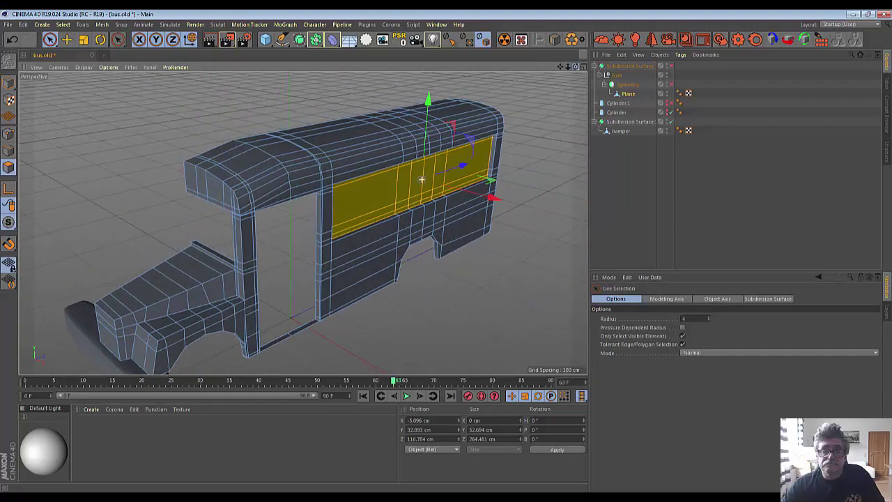
# Delete the bus body, undo to restore it, and return to Model mode.
pyautogui.press('Delete')
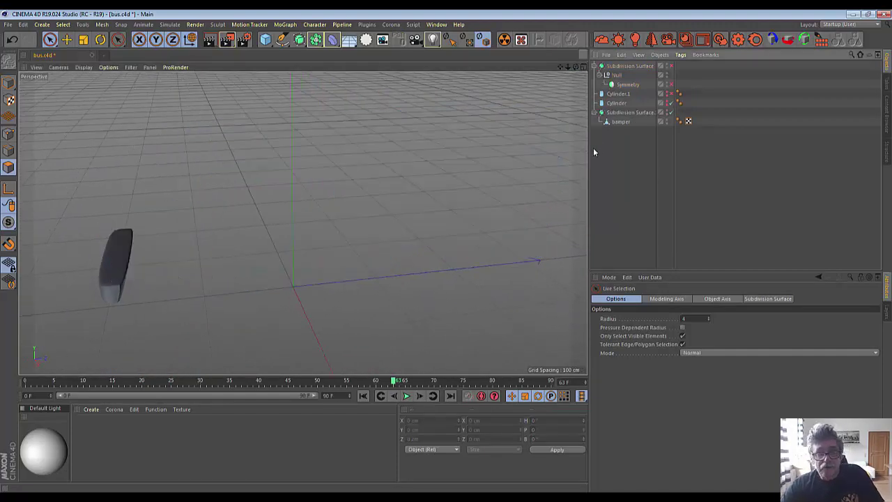
pyautogui.hotkey('ctrl', 'z')
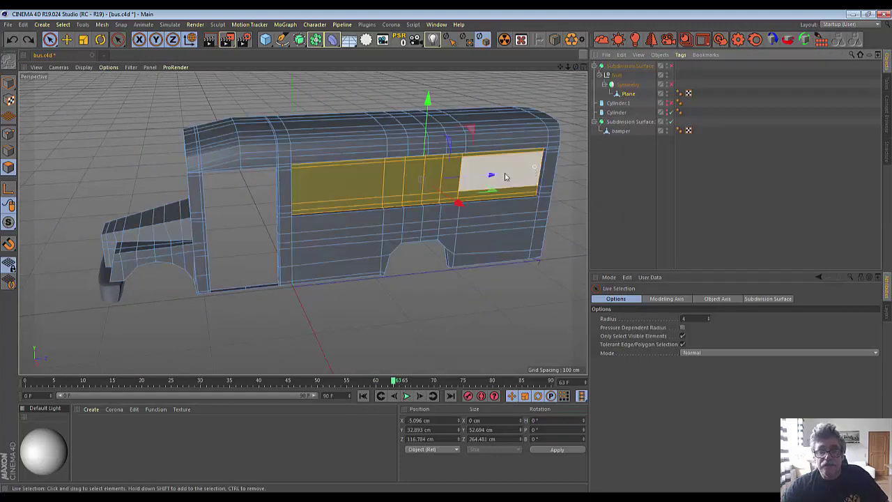
pyautogui.click(8, 83)
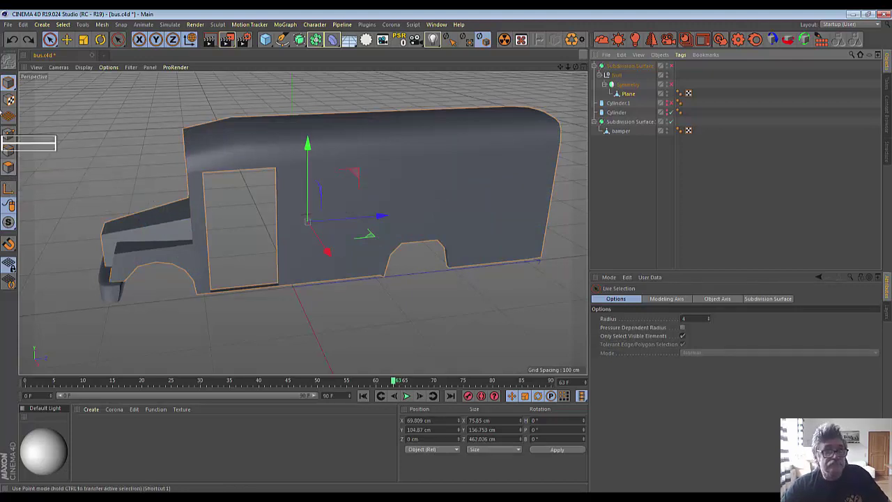
# Clear the old selection and paint-select the window-block polygons behind the door.
pyautogui.click(630, 94)
pyautogui.click(10, 168)
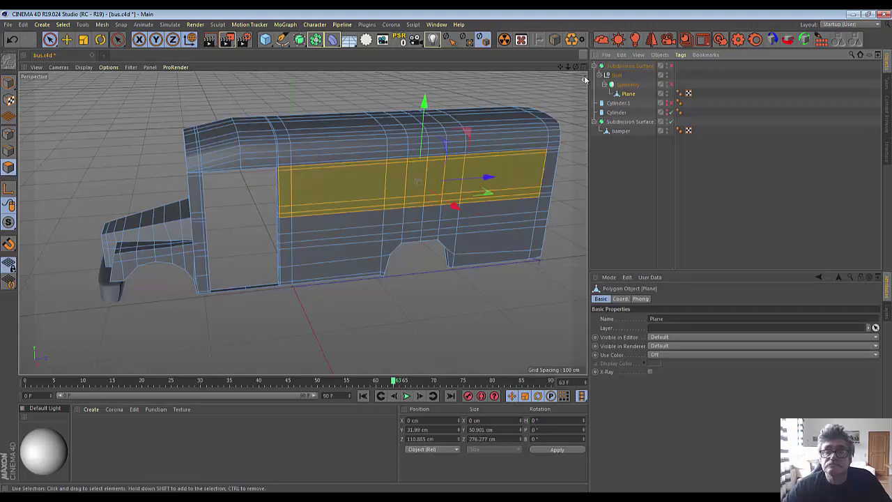
pyautogui.click(583, 99)
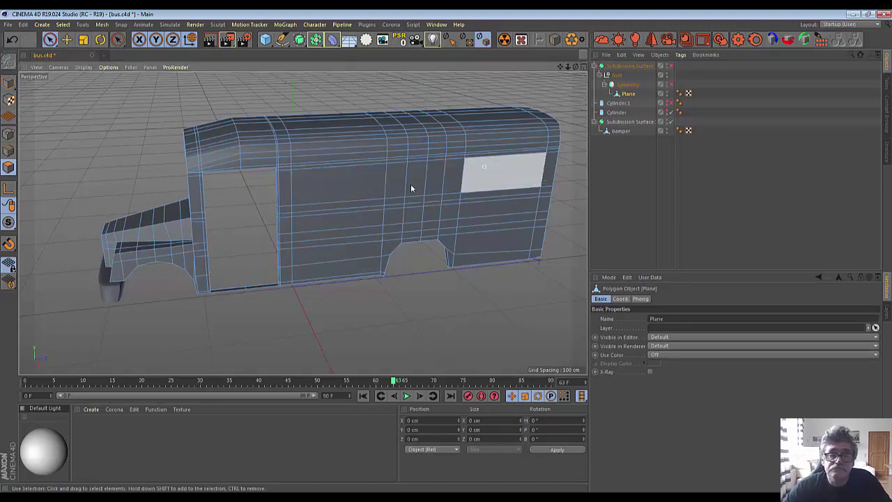
pyautogui.click(310, 170)
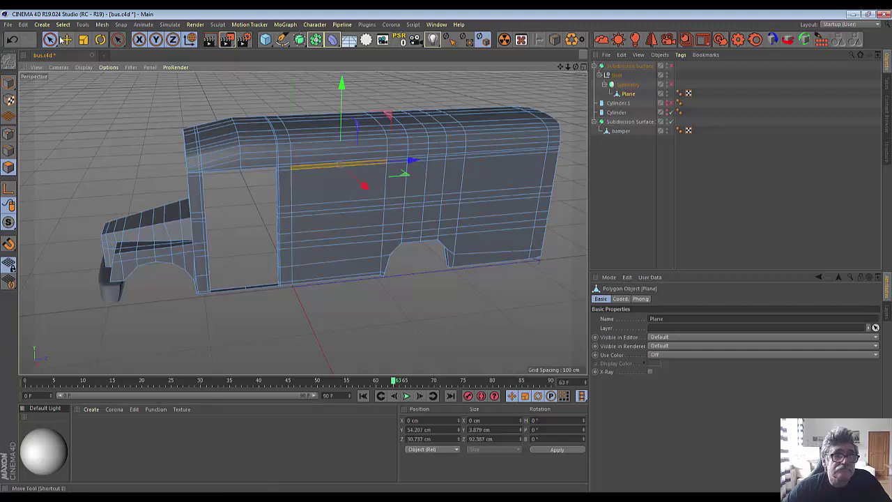
pyautogui.moveTo(49, 39); pyautogui.dragTo(84, 54)
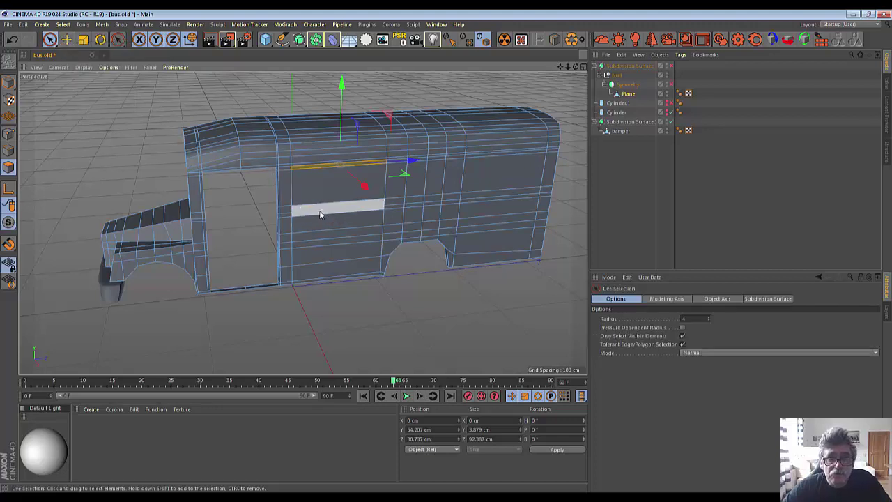
pyautogui.moveTo(319, 213); pyautogui.dragTo(320, 201)
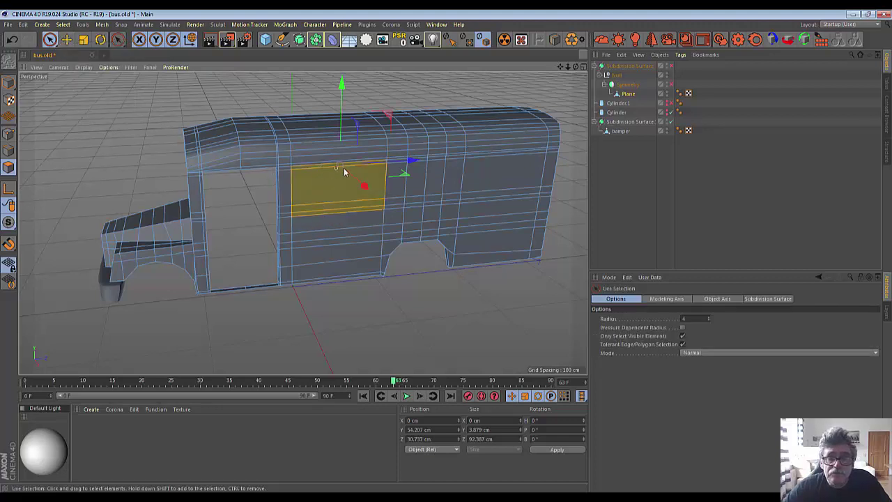
pyautogui.keyDown('shift'); pyautogui.moveTo(344, 173); pyautogui.dragTo(490, 156); pyautogui.keyUp('shift')
pyautogui.moveTo(508, 189)
pyautogui.keyDown('shift'); pyautogui.mouseDown()
pyautogui.moveTo(510, 197)
pyautogui.moveTo(401, 208)
pyautogui.mouseUp(); pyautogui.keyUp('shift')
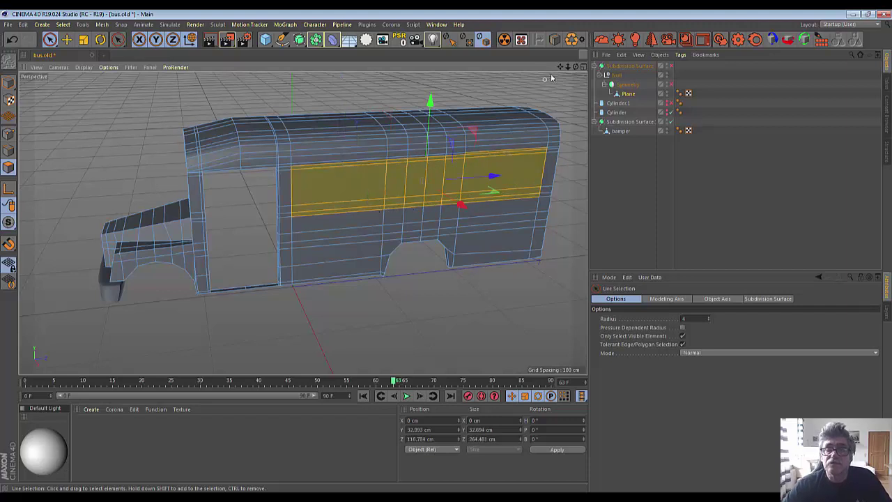
# Nudge the window polygons slightly along the body and delete them to open the window.
pyautogui.moveTo(575, 67); pyautogui.dragTo(549, 160)
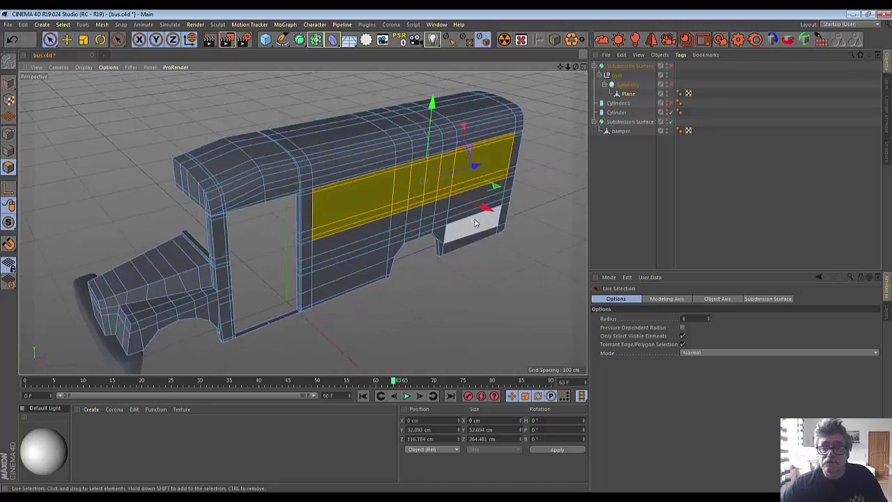
pyautogui.moveTo(484, 207); pyautogui.dragTo(486, 211)
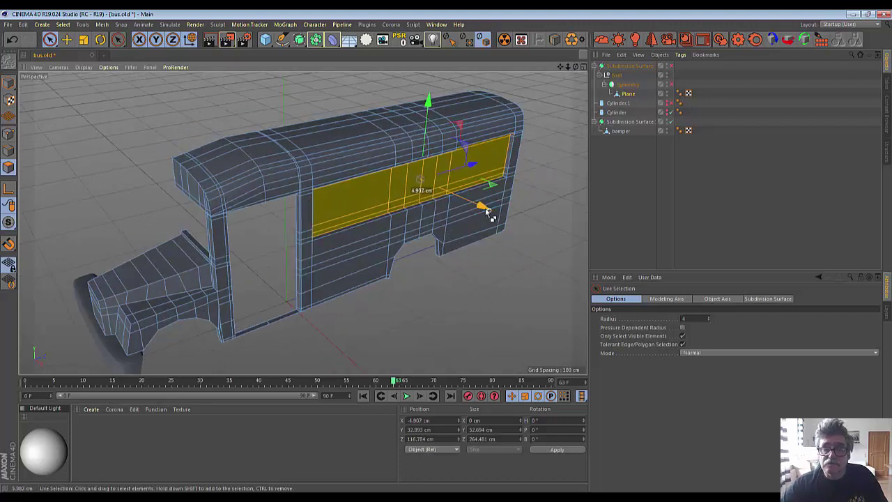
pyautogui.press('Delete')
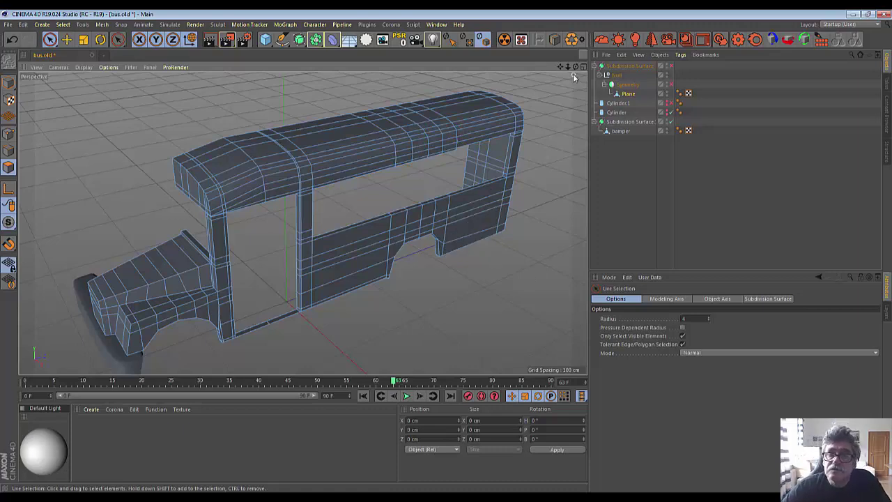
pyautogui.moveTo(573, 73)
pyautogui.mouseDown()
pyautogui.moveTo(326, 242)
pyautogui.moveTo(541, 104)
pyautogui.mouseUp()
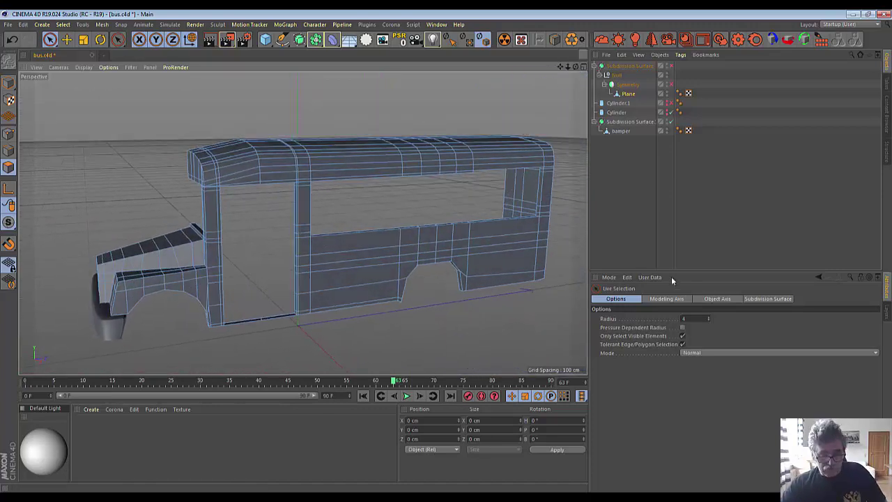
# Restore the window polygons, slide them about -7.1 cm along X, and delete them again.
pyautogui.hotkey('ctrl', 'z')
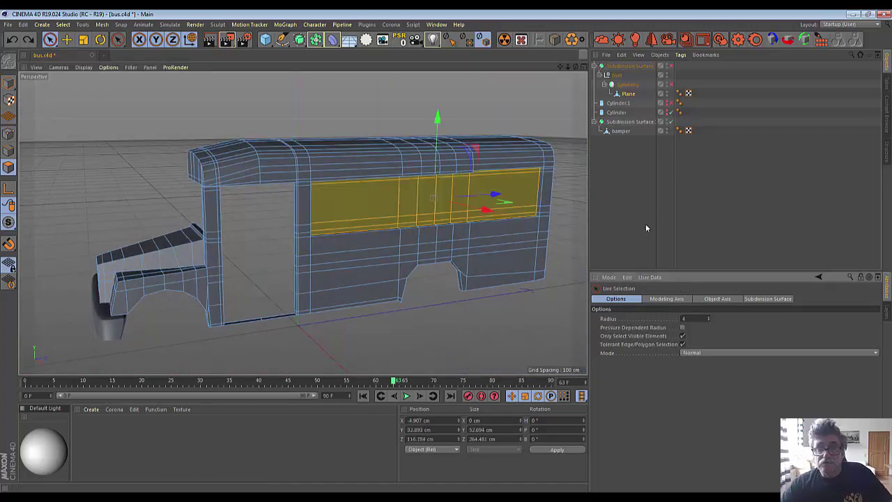
pyautogui.moveTo(582, 69); pyautogui.dragTo(576, 73)
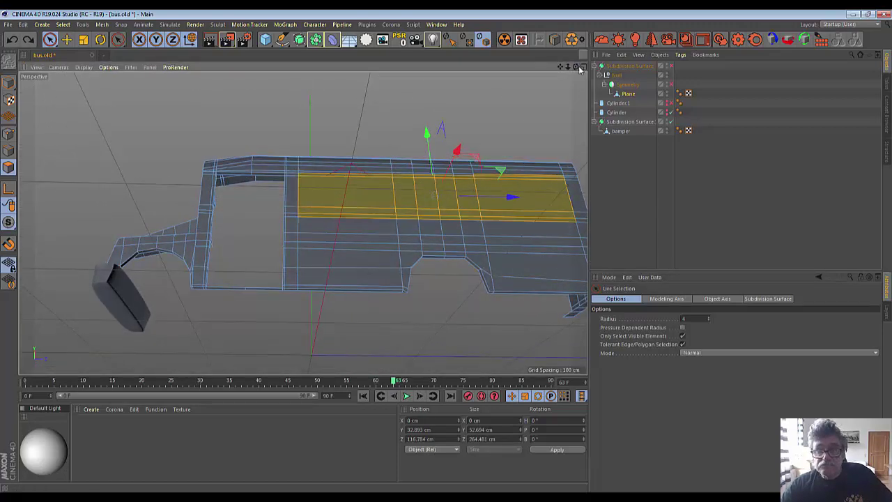
pyautogui.keyDown('ctrl'); pyautogui.click(512, 178); pyautogui.keyUp('ctrl')
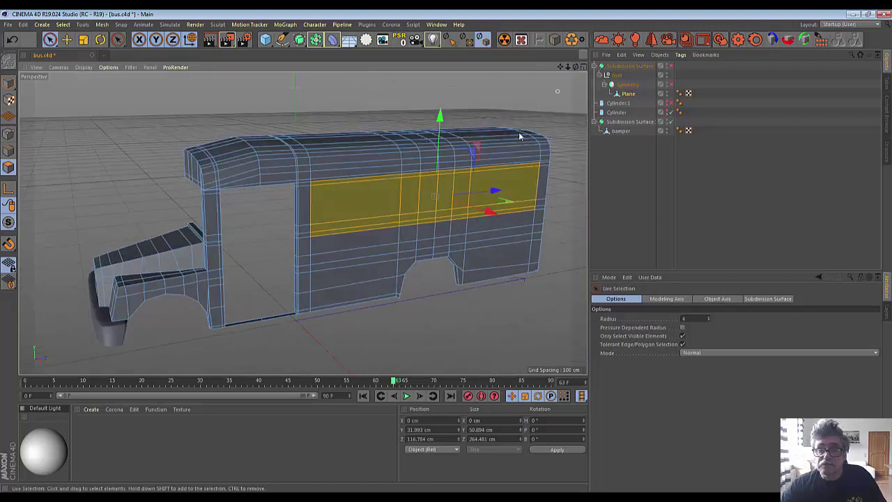
pyautogui.moveTo(490, 214); pyautogui.dragTo(485, 214)
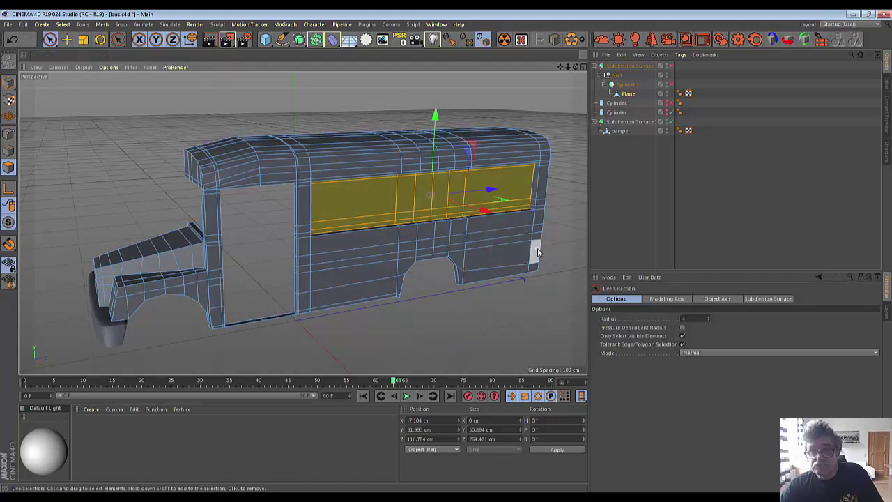
pyautogui.press('Delete')
pyautogui.moveTo(575, 66)
pyautogui.mouseDown()
pyautogui.moveTo(326, 242)
pyautogui.moveTo(677, 68)
pyautogui.mouseUp()
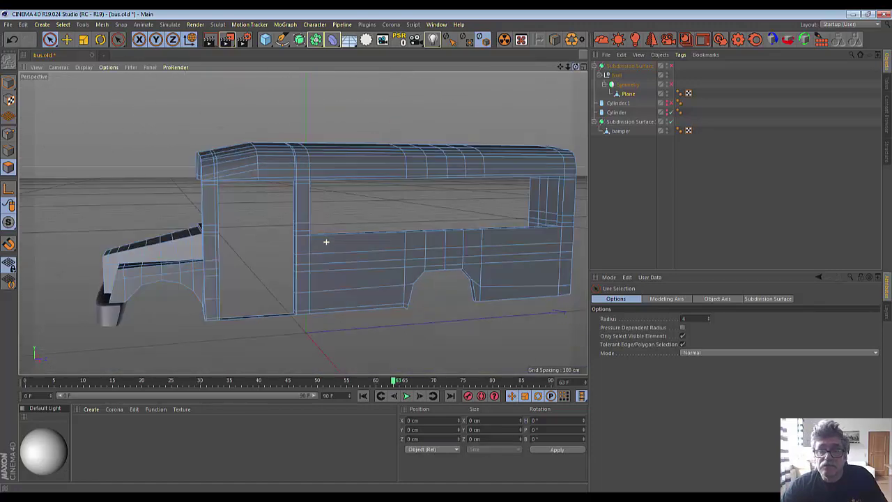
# Enable the Subdivision Surface smoothing on the bus body.
pyautogui.click(668, 67)
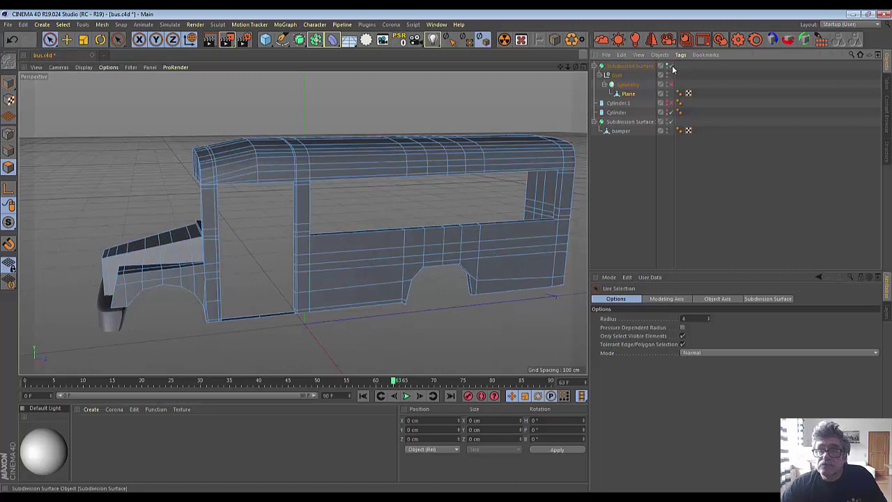
pyautogui.click(672, 66)
pyautogui.click(667, 64)
pyautogui.click(666, 65)
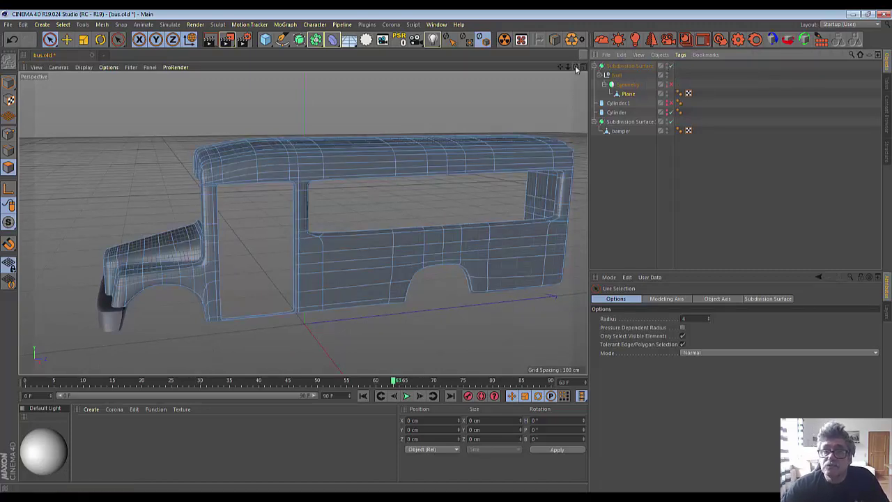
# Frame the bus side-on and switch to the four-view layout.
pyautogui.moveTo(576, 68); pyautogui.dragTo(325, 243)
pyautogui.moveTo(562, 66)
pyautogui.mouseDown()
pyautogui.moveTo(304, 223)
pyautogui.moveTo(544, 95)
pyautogui.mouseUp()
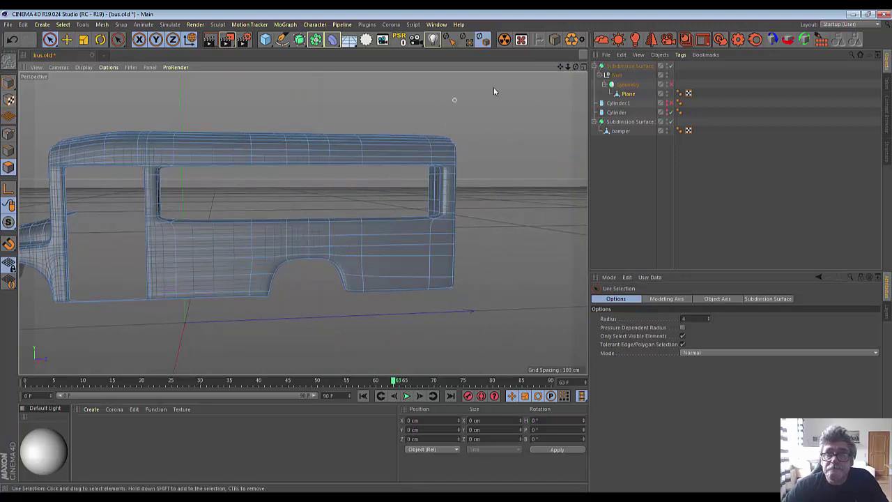
pyautogui.click(583, 67)
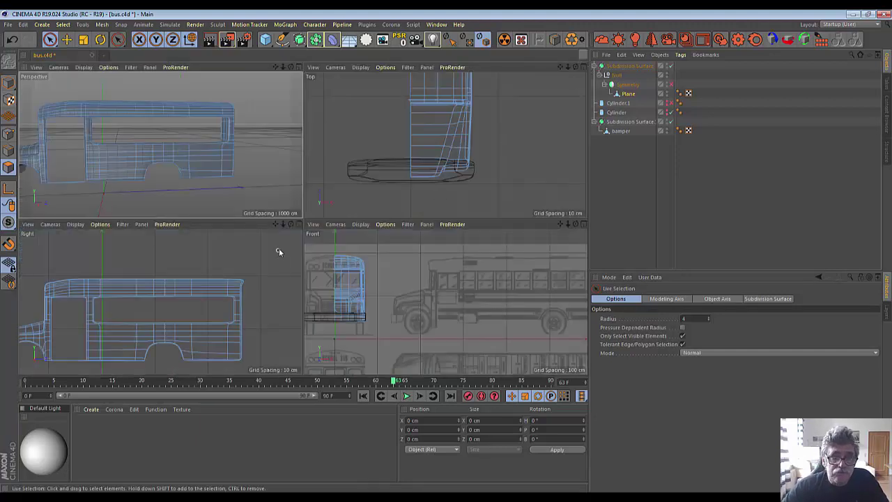
# Maximize the Right view with smoothing off, in Polygon mode with Loop/Path Cut ready.
pyautogui.click(300, 226)
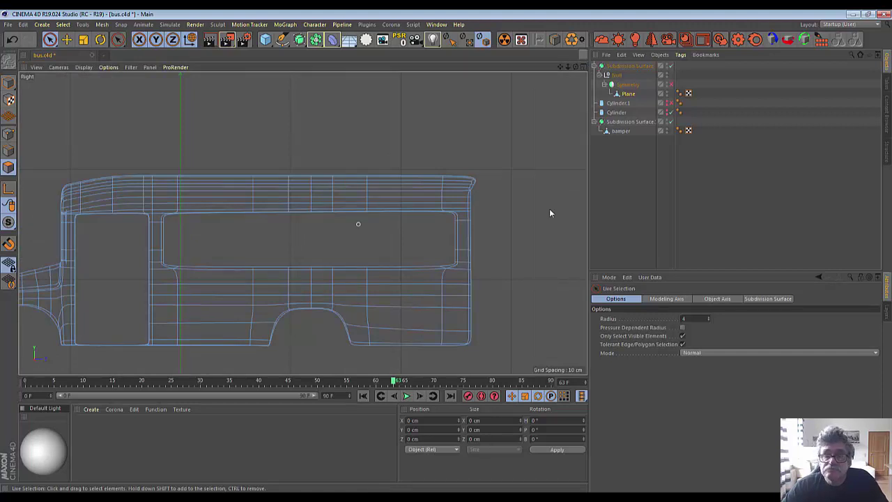
pyautogui.click(670, 65)
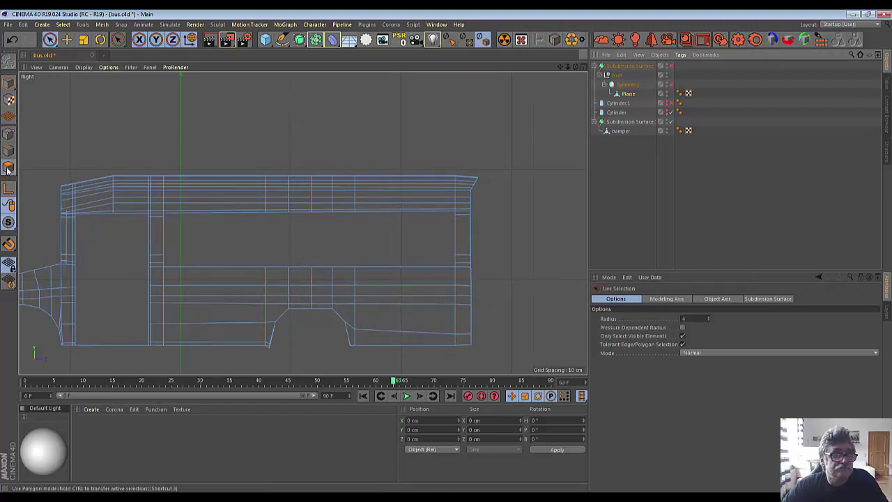
pyautogui.click(8, 136)
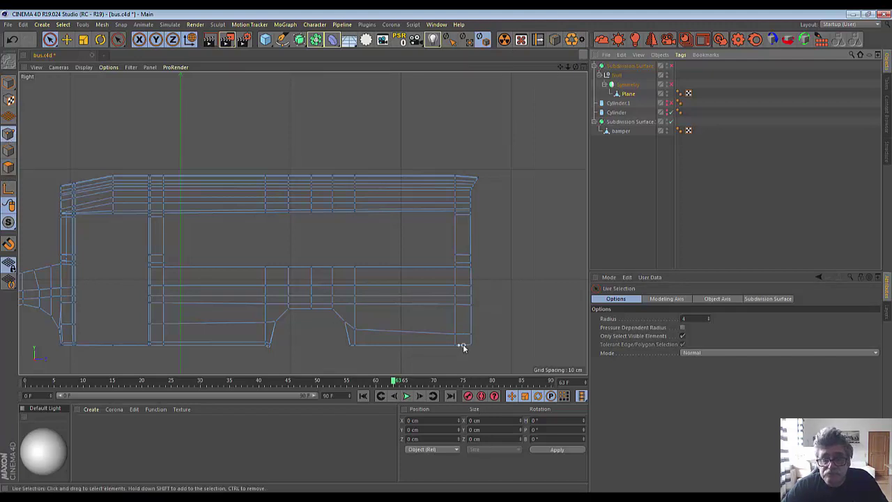
pyautogui.click(9, 168)
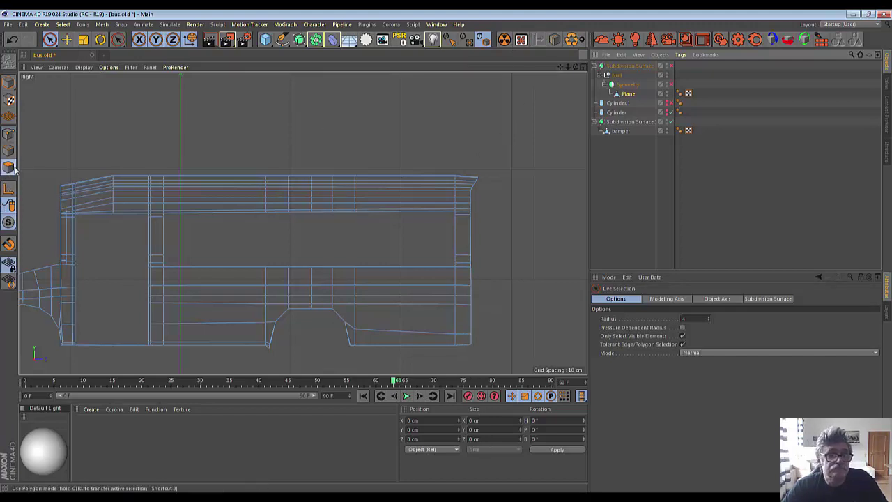
pyautogui.click(555, 40)
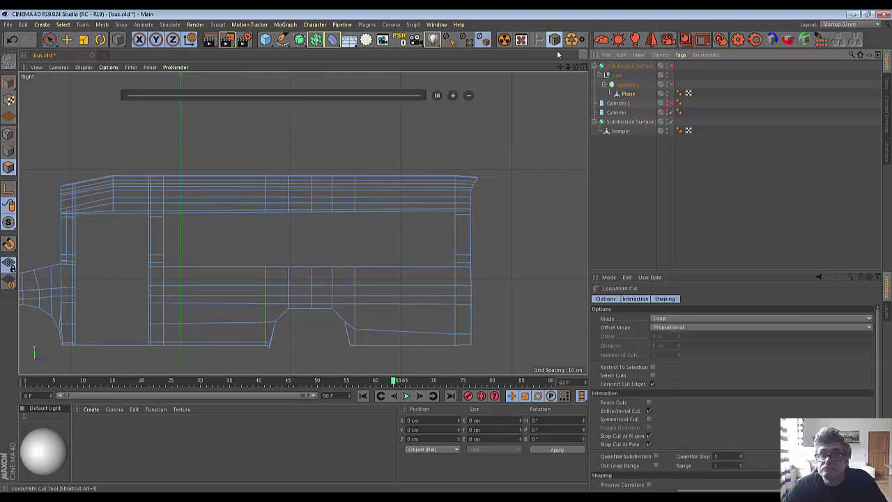
# Cut vertical loops near the rear and beside the door pillar, then show smoothed four views.
pyautogui.click(458, 350)
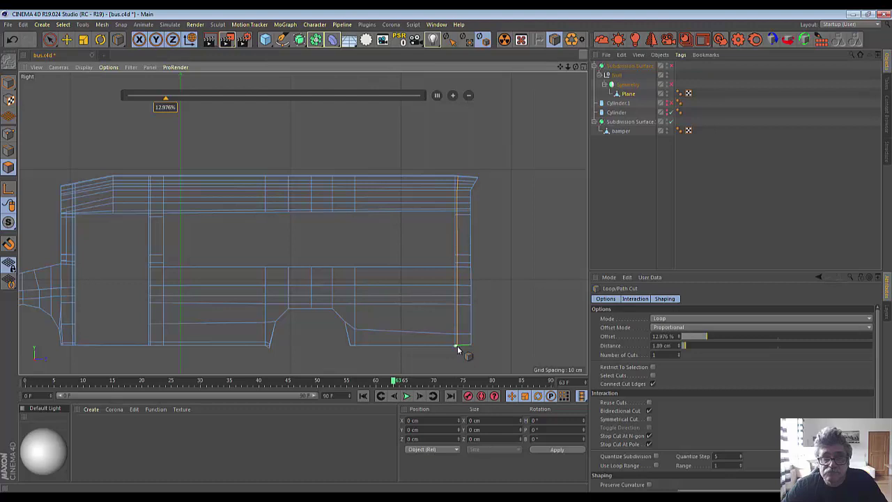
pyautogui.click(160, 345)
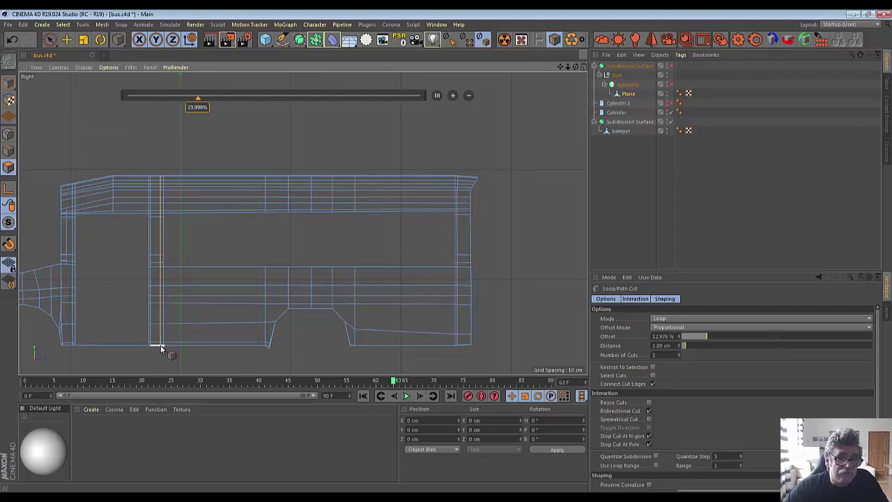
pyautogui.click(670, 66)
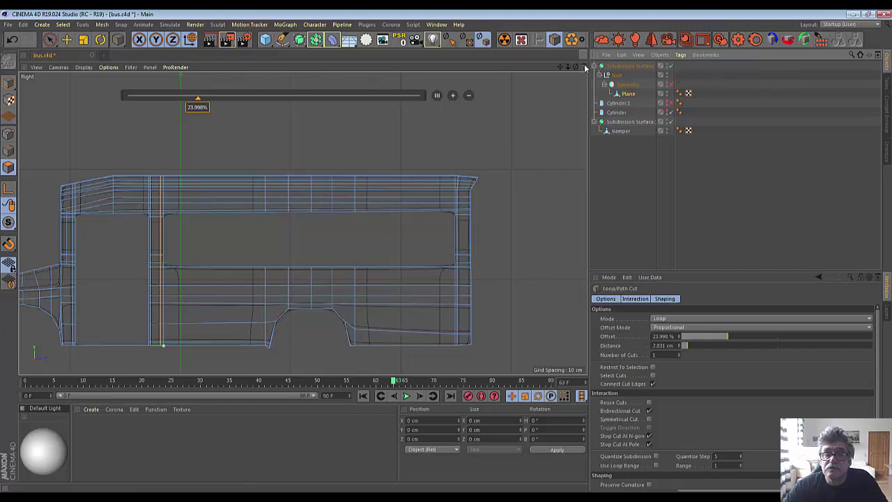
pyautogui.middleClick(516, 98)
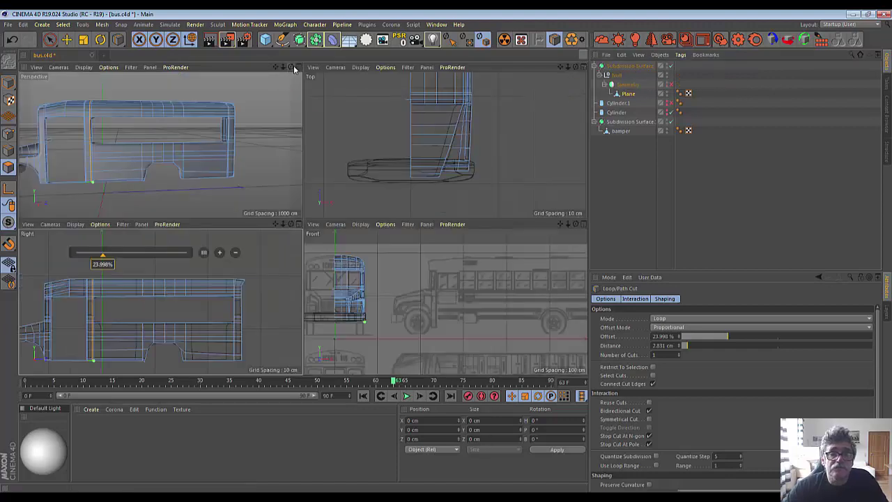
# In the maximized perspective view, add a cut below the window and a mid-span rear cut.
pyautogui.moveTo(291, 67); pyautogui.dragTo(101, 148)
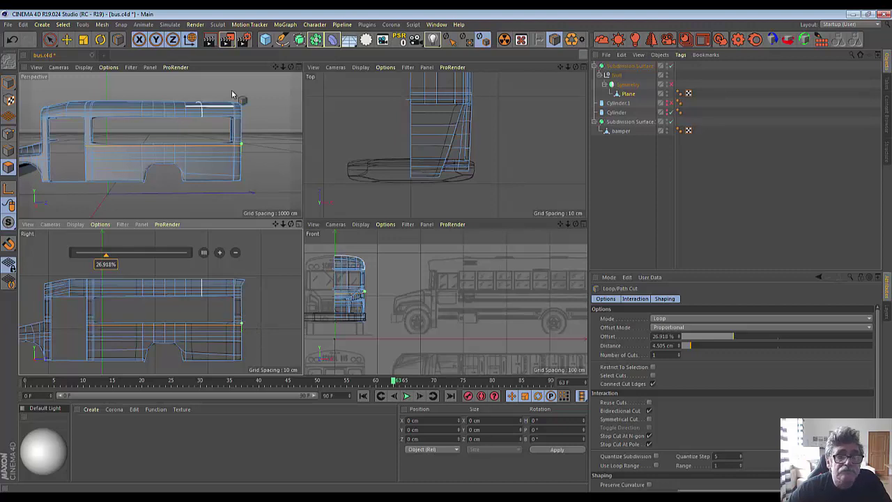
pyautogui.click(300, 67)
pyautogui.scroll(3, 279, 264)
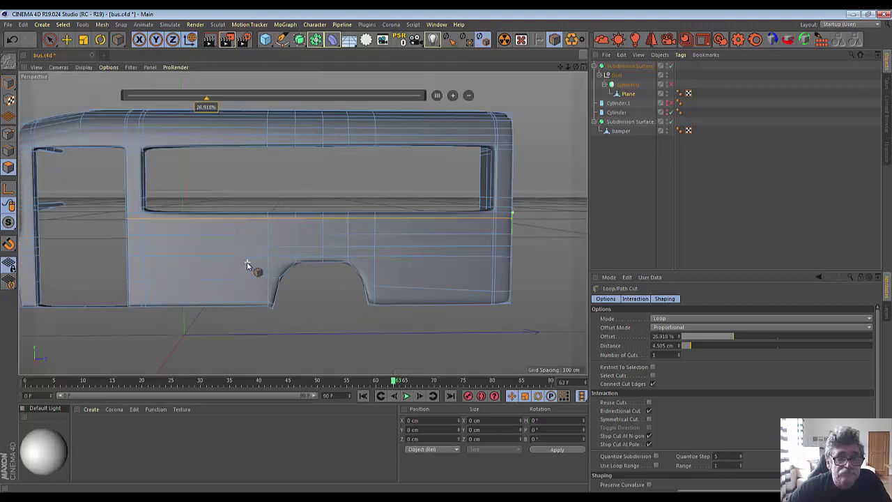
pyautogui.scroll(3, 210, 237)
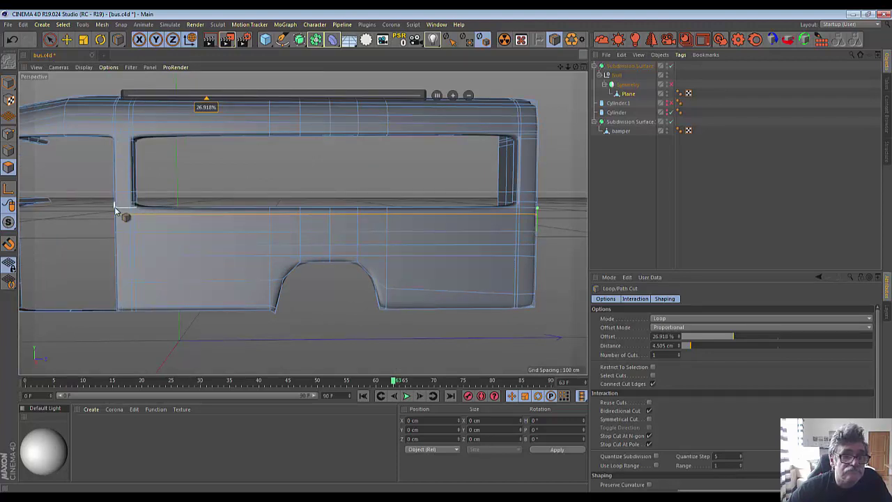
pyautogui.click(116, 209)
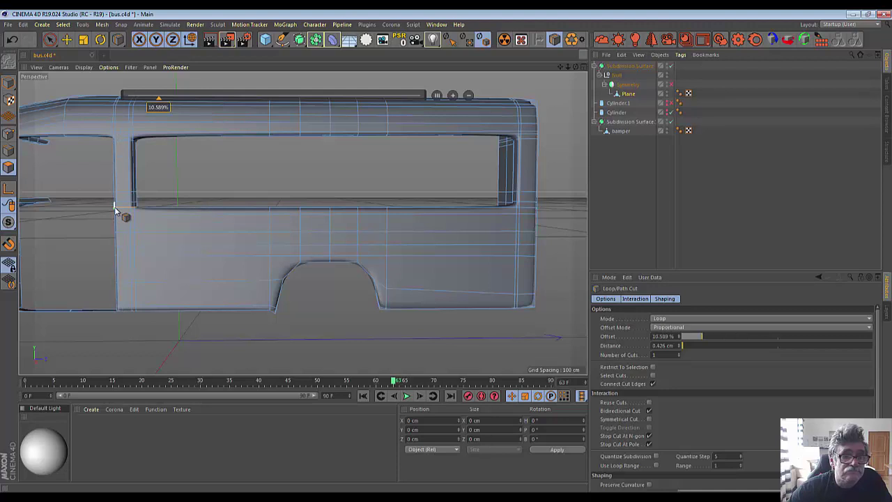
pyautogui.click(536, 207)
pyautogui.moveTo(536, 207); pyautogui.dragTo(531, 210)
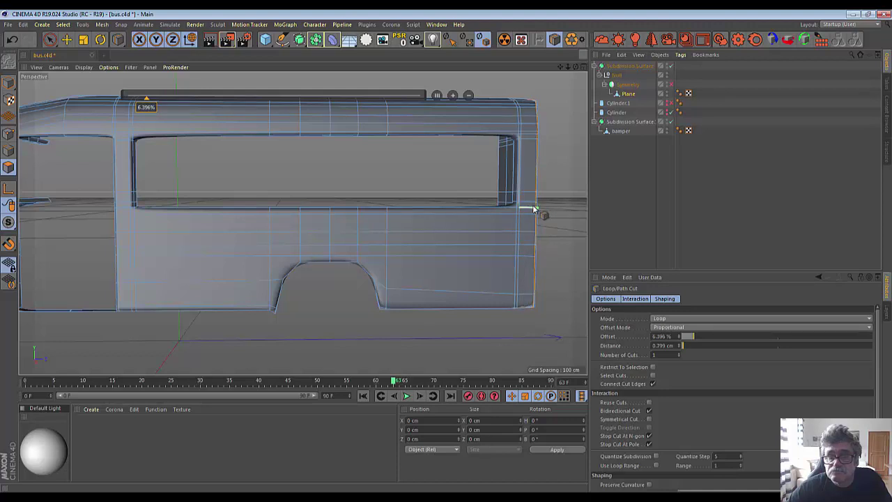
pyautogui.click(506, 205)
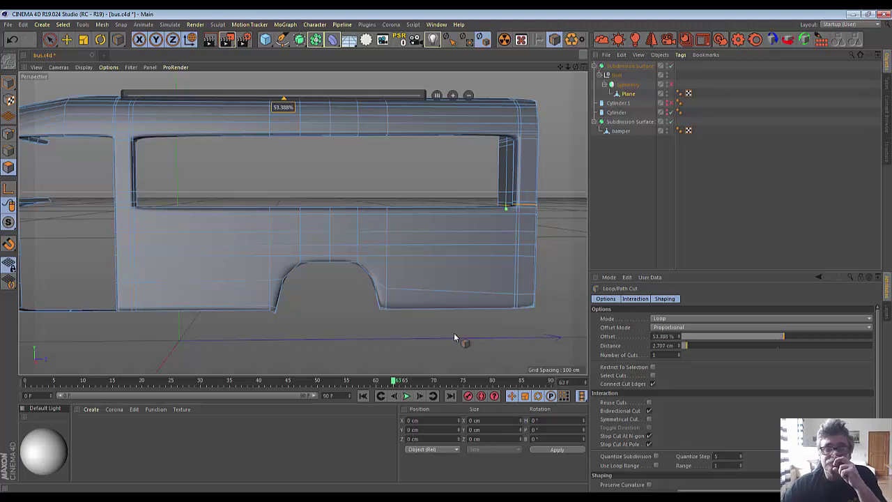
pyautogui.press('Escape')
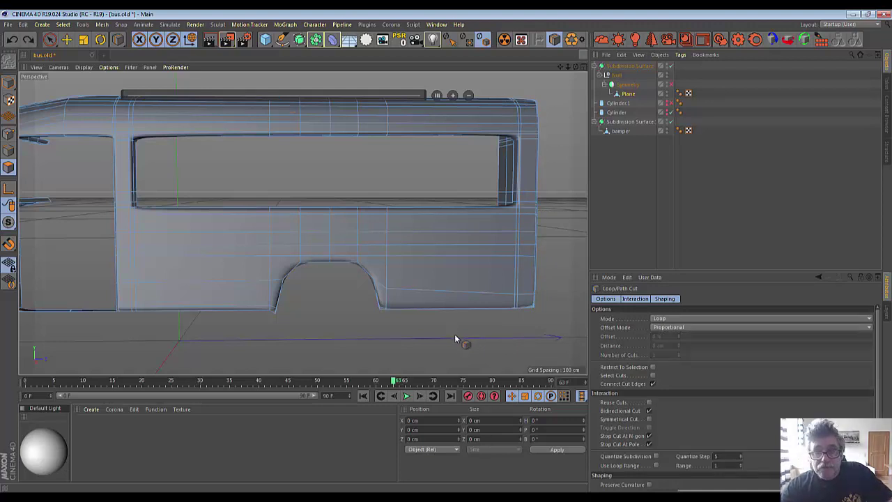
pyautogui.press('q')
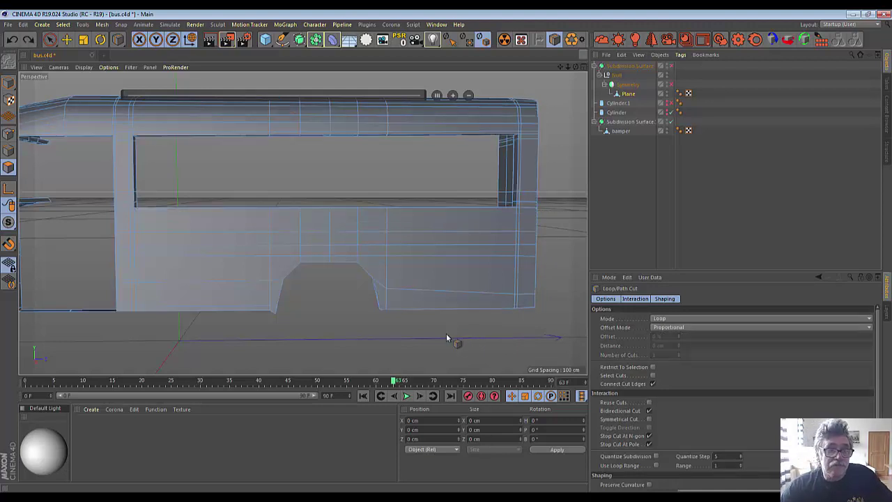
pyautogui.click(671, 66)
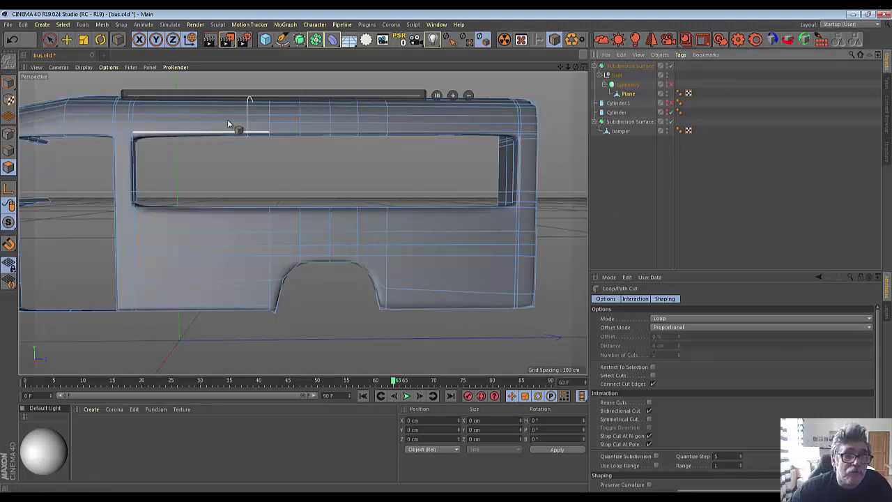
# Add loop cuts below the roof, along the window's top and bottom edges, and below the window.
pyautogui.click(139, 104)
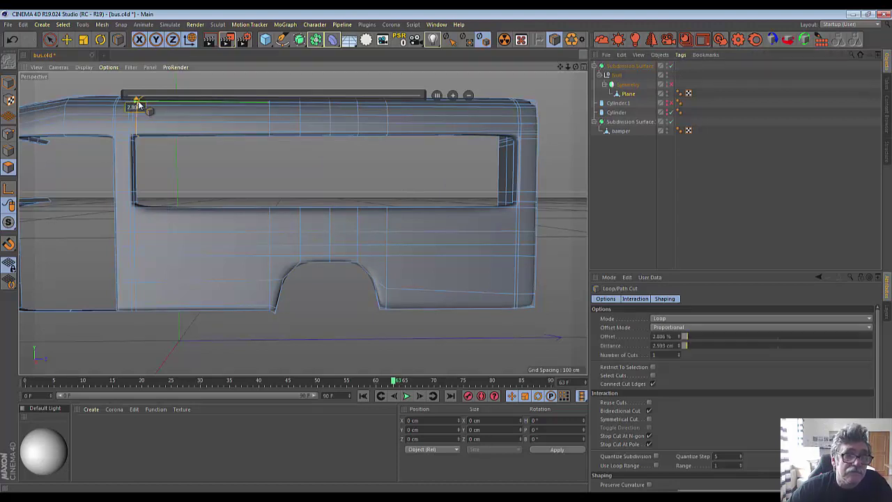
pyautogui.click(515, 132)
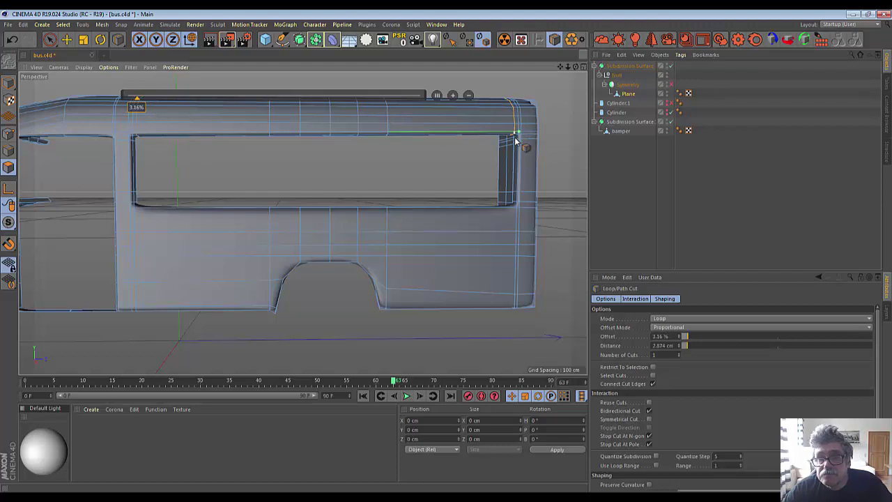
pyautogui.click(513, 212)
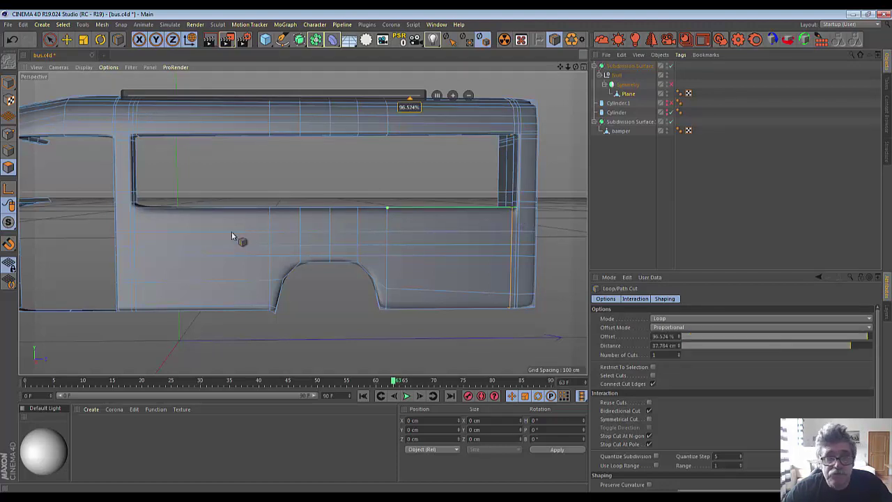
pyautogui.click(151, 233)
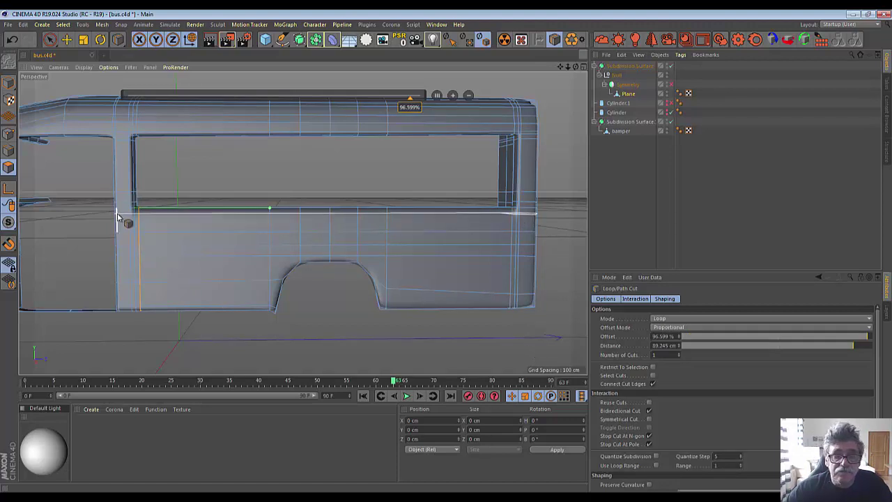
pyautogui.click(117, 218)
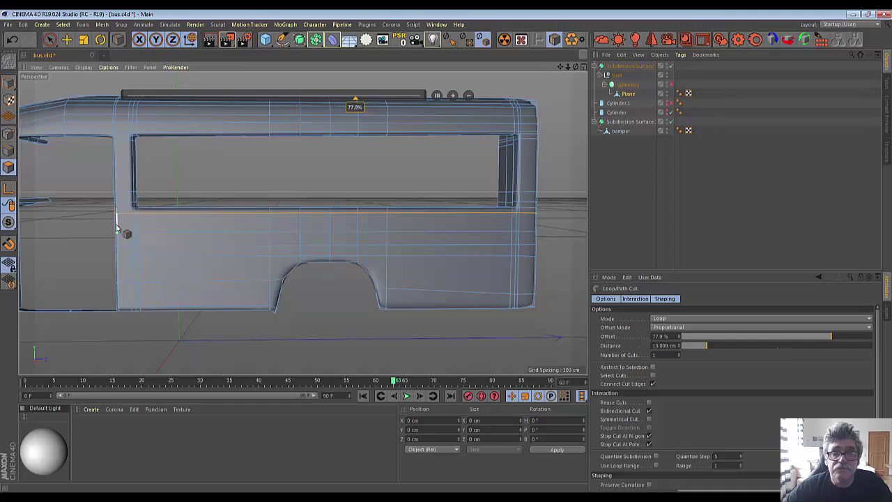
pyautogui.scroll(-3, 265, 353)
pyautogui.scroll(-3, 265, 350)
# Orbit around the cut bus from above, side and front, then bring up the bus3 reference.
pyautogui.scroll(1, 265, 351)
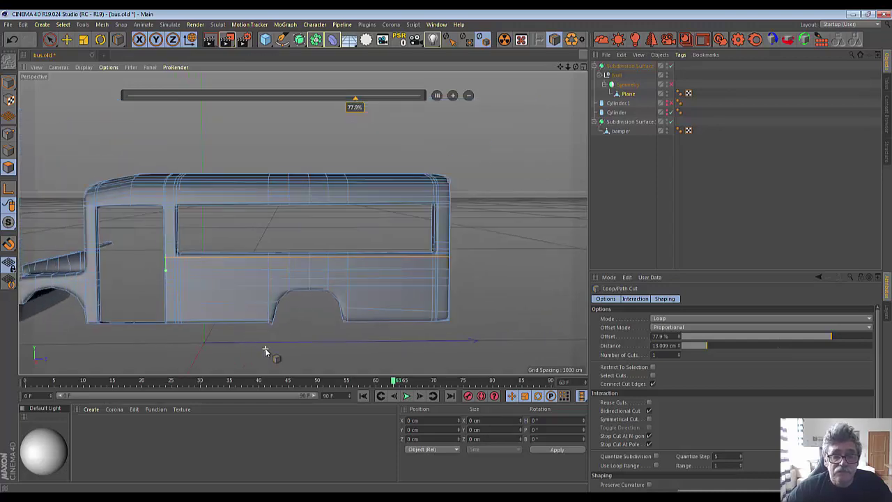
pyautogui.moveTo(576, 67); pyautogui.dragTo(193, 260)
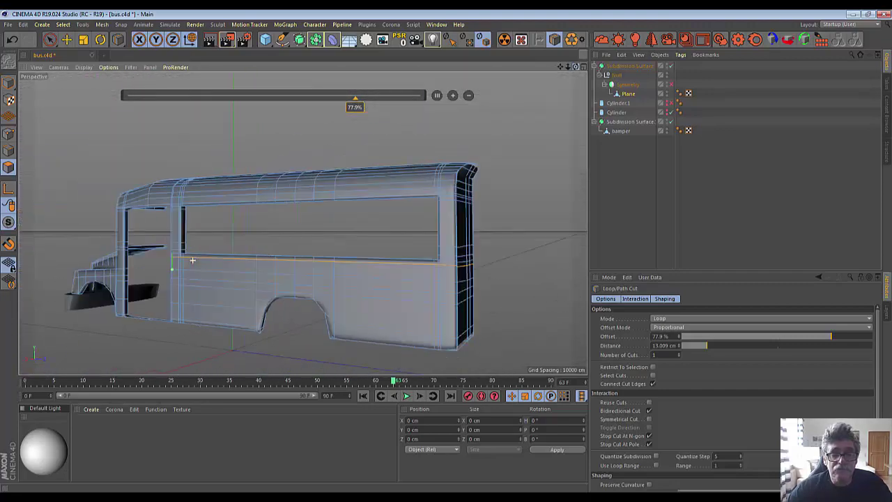
pyautogui.moveTo(192, 260); pyautogui.dragTo(559, 62)
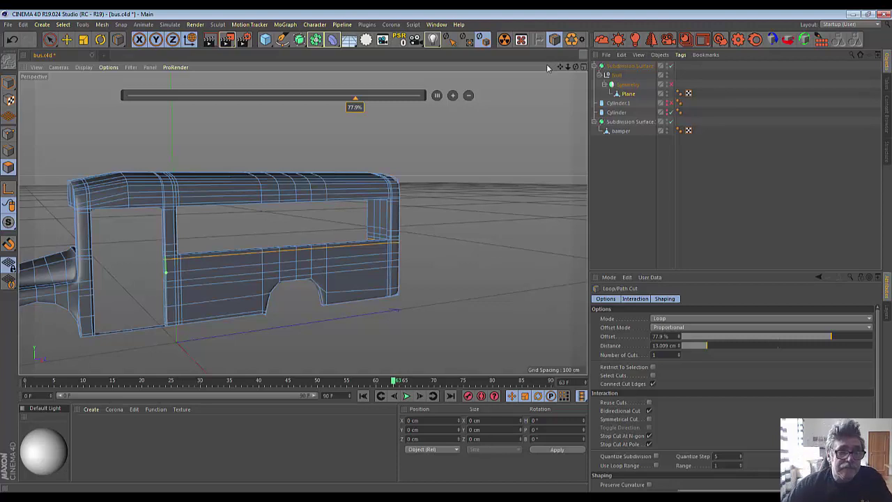
pyautogui.keyDown('alt'); pyautogui.moveTo(446, 126); pyautogui.dragTo(409, 193); pyautogui.keyUp('alt')
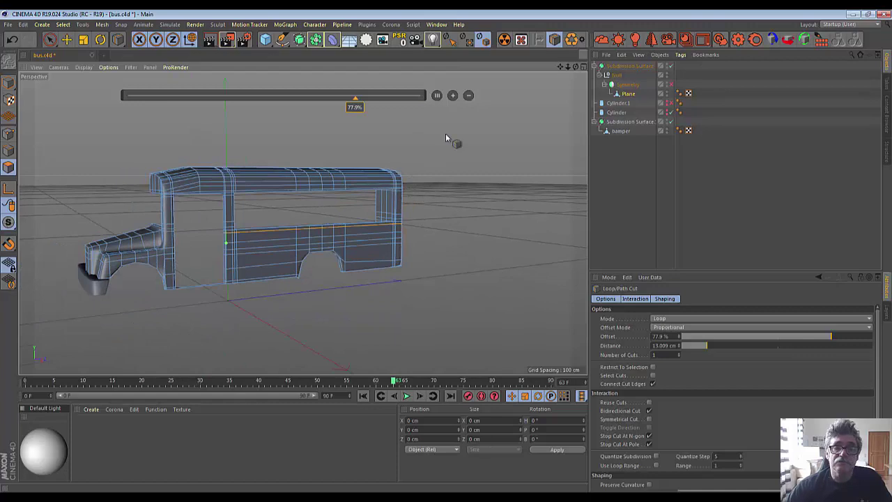
pyautogui.keyDown('alt'); pyautogui.moveTo(231, 235); pyautogui.dragTo(244, 235); pyautogui.keyUp('alt')
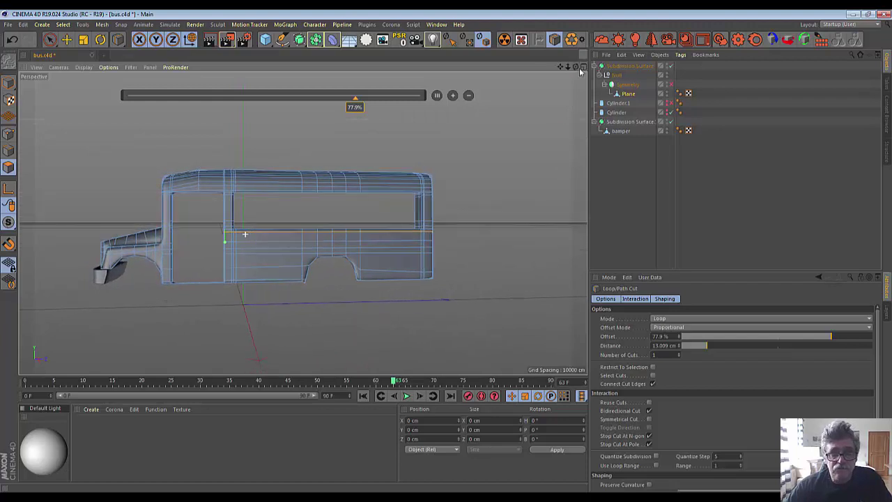
pyautogui.hotkey('alt', 'Tab')
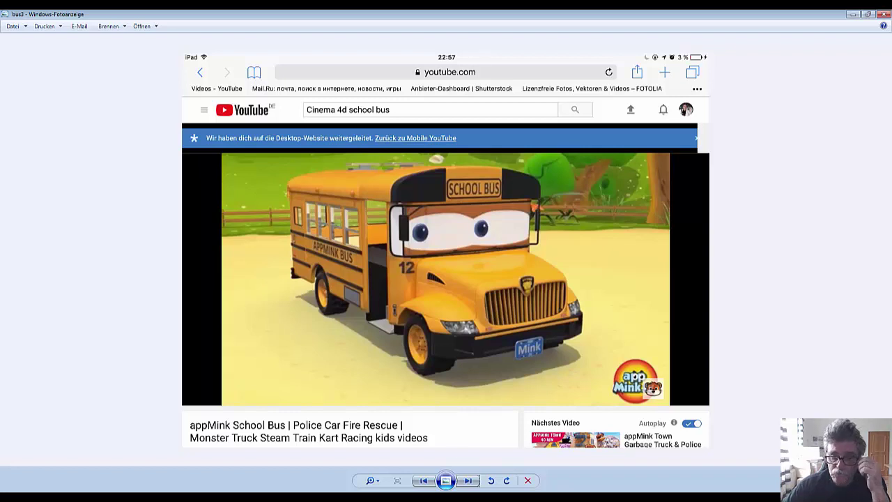
# Finish reviewing the bus3 photo in Windows Photo Viewer and return to Cinema 4D.
pyautogui.click(544, 480)
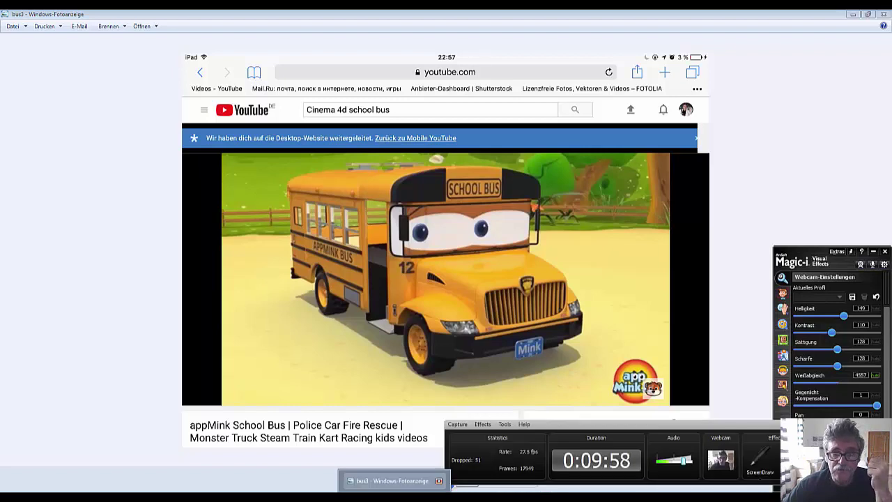
pyautogui.click(418, 481)
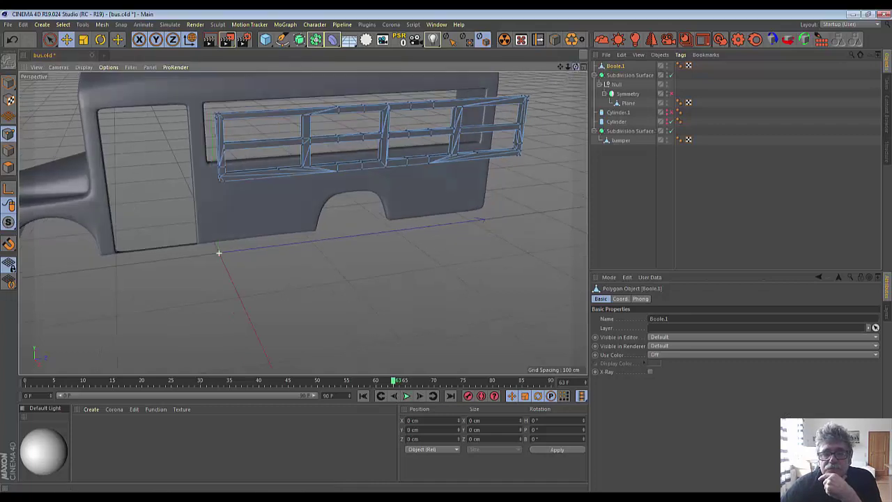
pyautogui.keyDown('alt'); pyautogui.moveTo(218, 253); pyautogui.dragTo(219, 253); pyautogui.keyUp('alt')
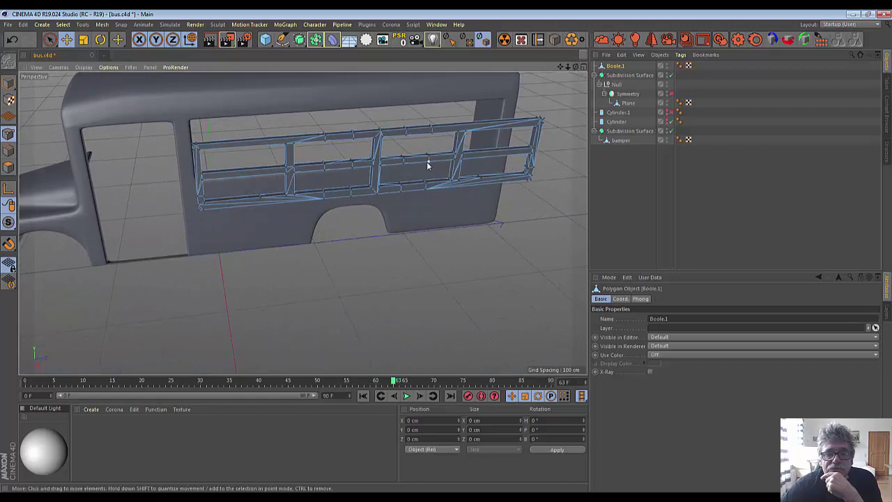
pyautogui.scroll(2, 421, 162)
pyautogui.scroll(3, 422, 162)
pyautogui.scroll(-3, 421, 164)
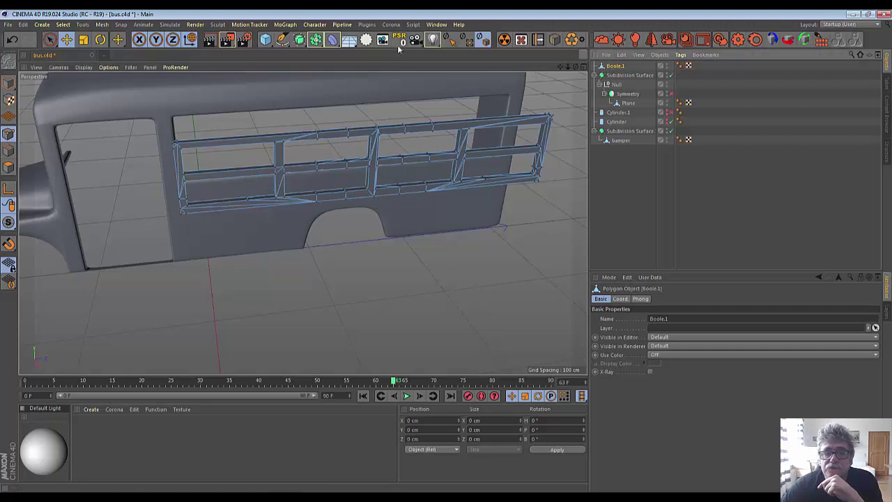
# Add a Bevel deformer under Boole.1 with Use Angle at 40°, then bake it with C.
pyautogui.click(333, 40)
pyautogui.click(350, 170)
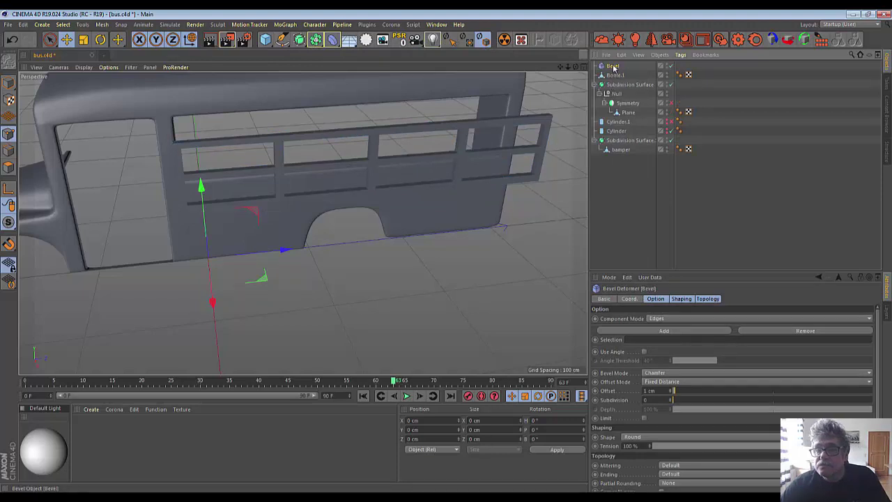
pyautogui.moveTo(614, 66); pyautogui.dragTo(616, 77)
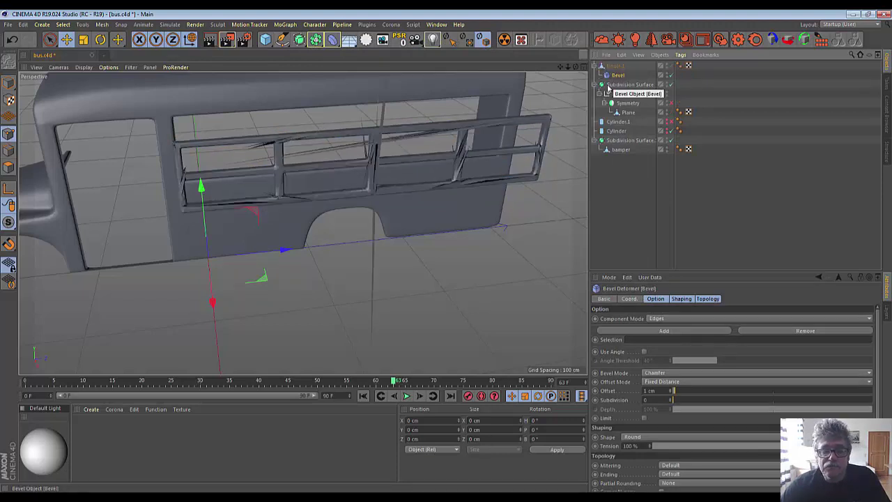
pyautogui.scroll(3, 444, 186)
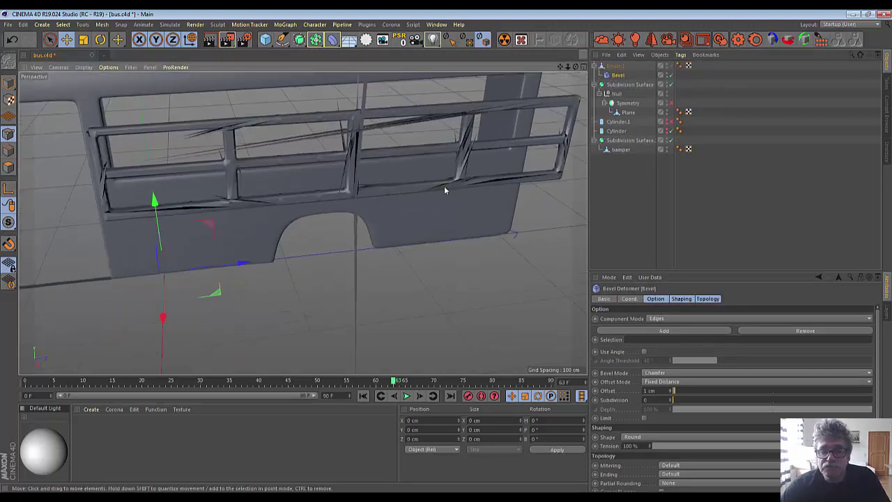
pyautogui.click(644, 352)
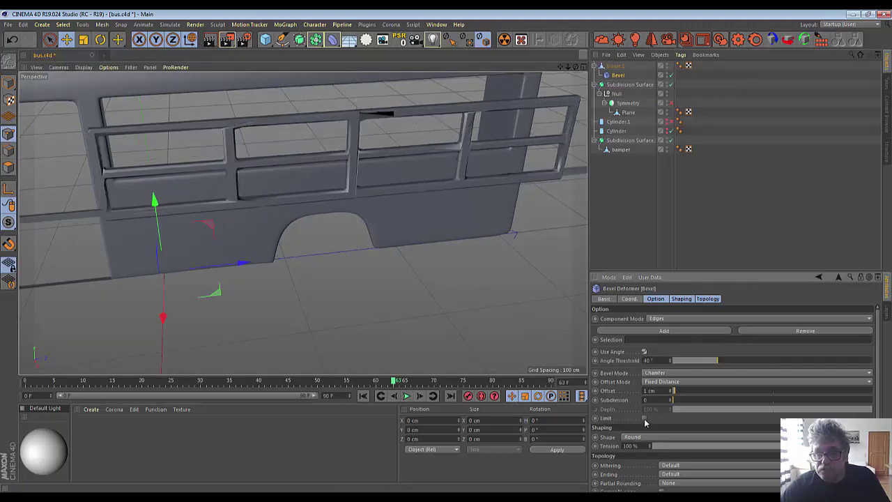
pyautogui.keyDown('alt'); pyautogui.moveTo(361, 185); pyautogui.dragTo(362, 186); pyautogui.keyUp('alt')
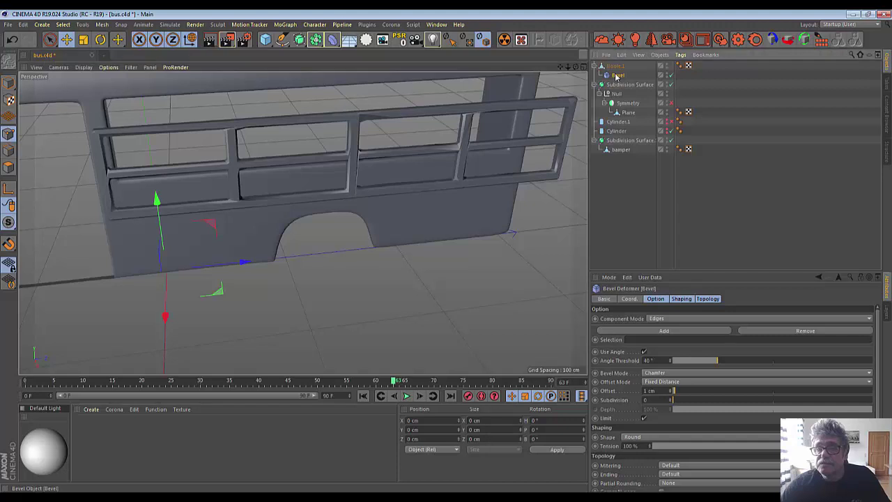
pyautogui.press('c')
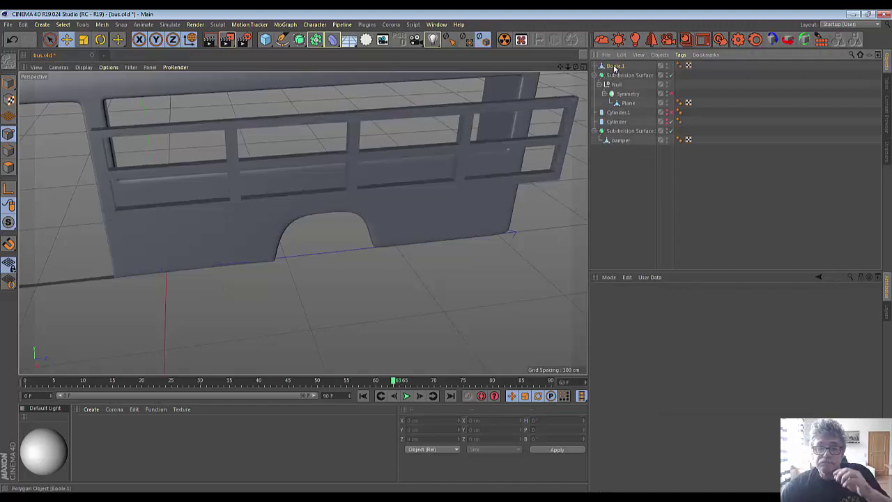
# Select Boole.1, zoom out, and maximize the Right view from the four-view layout.
pyautogui.click(615, 66)
pyautogui.scroll(-3, 493, 167)
pyautogui.scroll(-2, 492, 167)
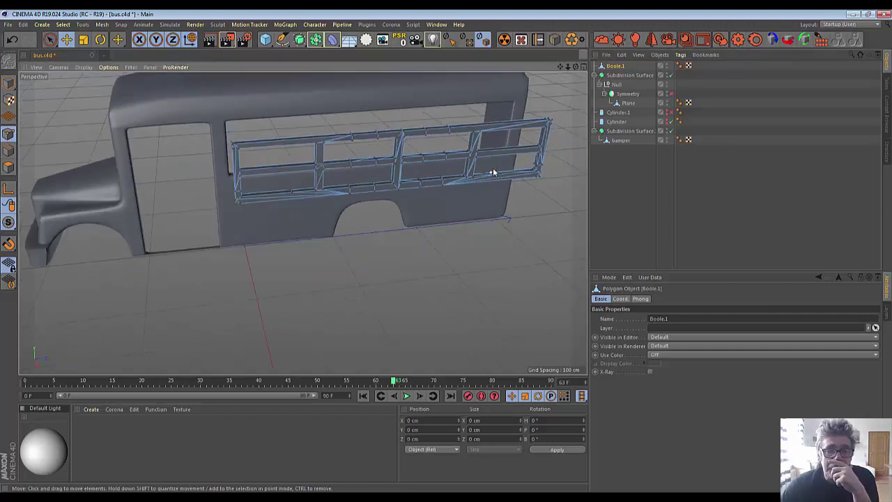
pyautogui.click(584, 67)
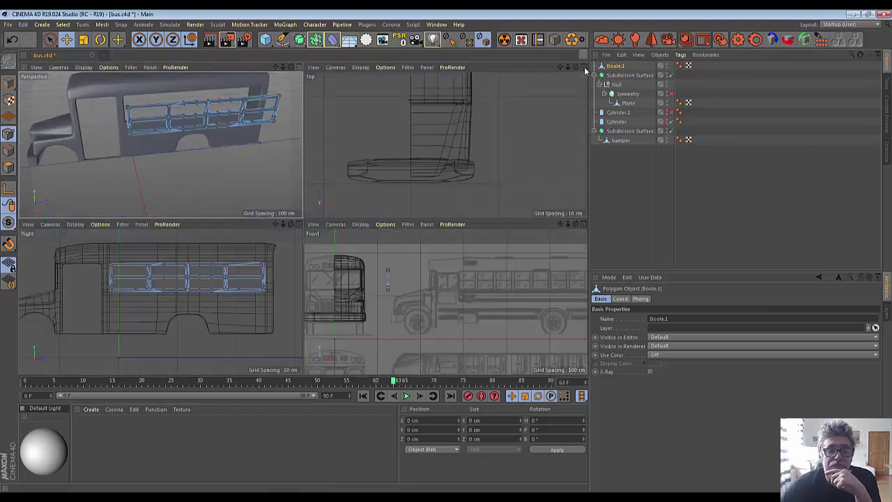
pyautogui.click(298, 223)
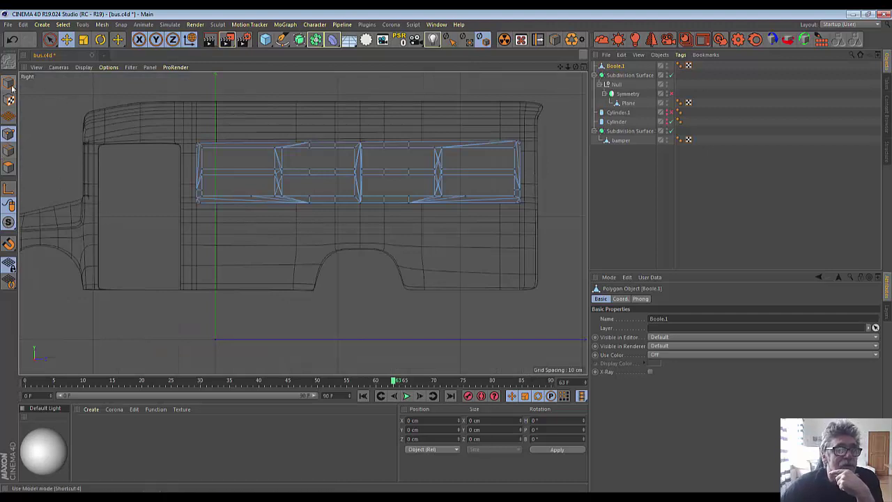
# Add a new Cube, raise it about 99.5 cm, narrow it along X and slide it sideways.
pyautogui.click(266, 40)
pyautogui.moveTo(215, 259)
pyautogui.mouseDown()
pyautogui.moveTo(238, 128)
pyautogui.moveTo(254, 122)
pyautogui.mouseUp()
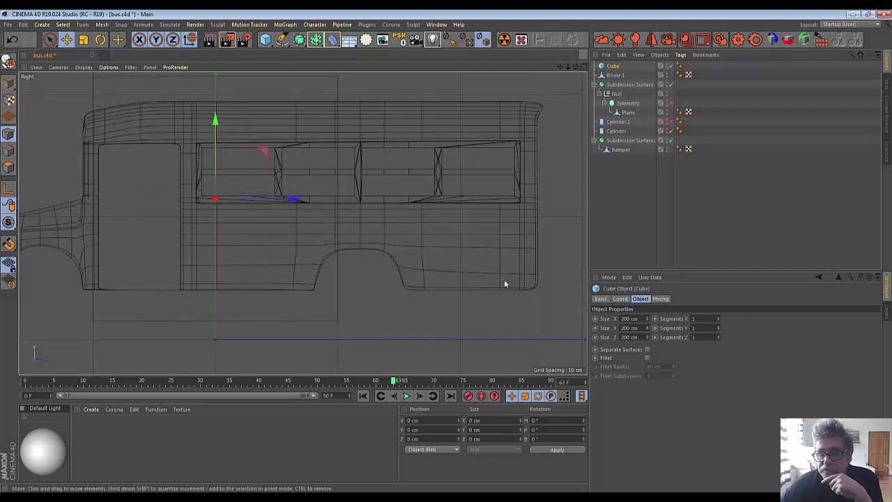
pyautogui.moveTo(648, 321); pyautogui.dragTo(649, 328)
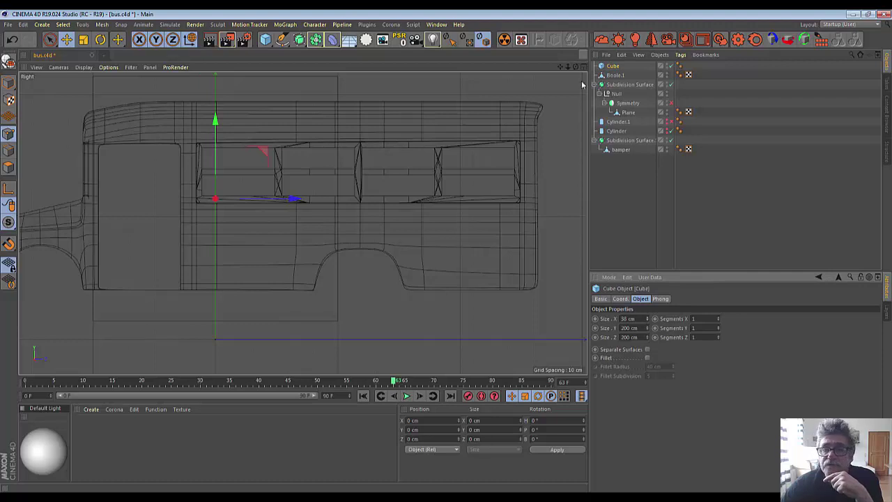
pyautogui.middleClick(433, 88)
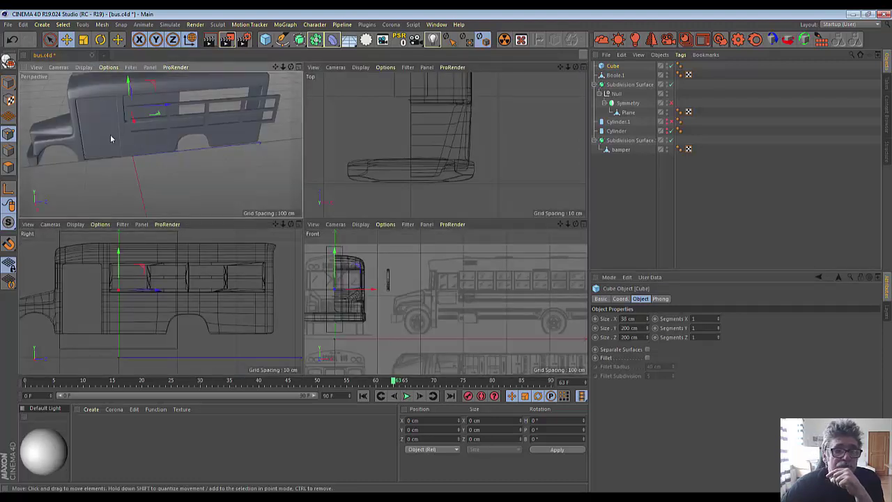
pyautogui.moveTo(136, 122); pyautogui.dragTo(156, 168)
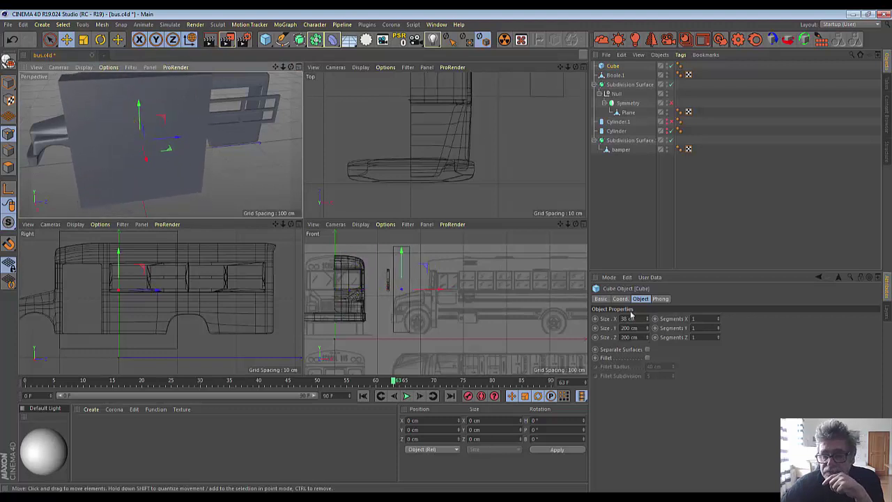
# Set the cube's height to 95 cm, thin it to 6 cm, and shift it about 33 cm along X.
pyautogui.moveTo(648, 327); pyautogui.dragTo(648, 369)
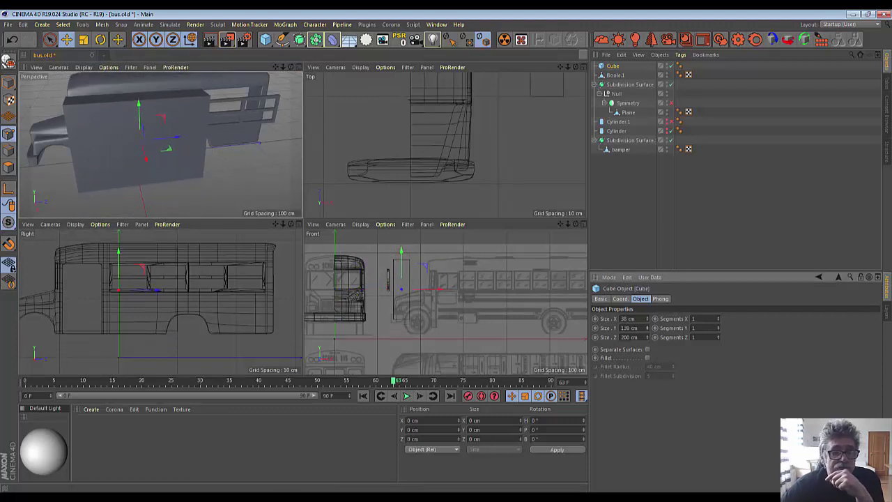
pyautogui.moveTo(648, 328)
pyautogui.mouseDown()
pyautogui.moveTo(648, 349)
pyautogui.moveTo(648, 314)
pyautogui.mouseUp()
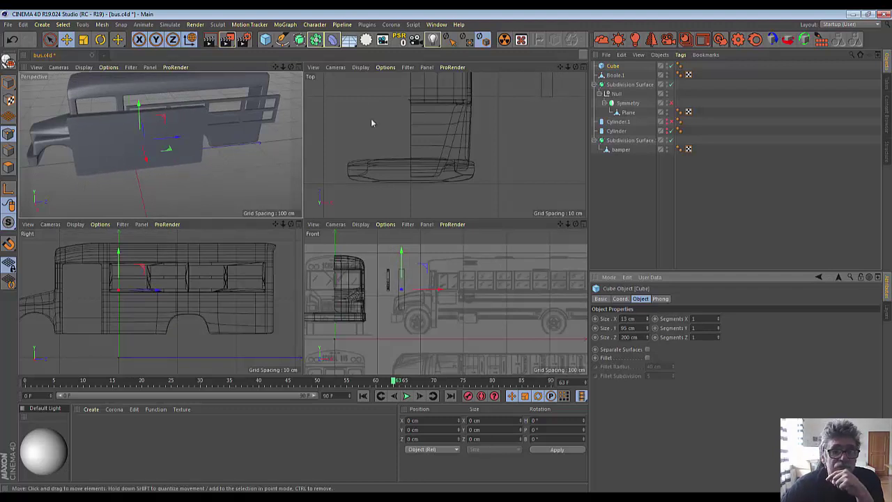
pyautogui.keyDown('alt'); pyautogui.moveTo(140, 139); pyautogui.dragTo(140, 141); pyautogui.keyUp('alt')
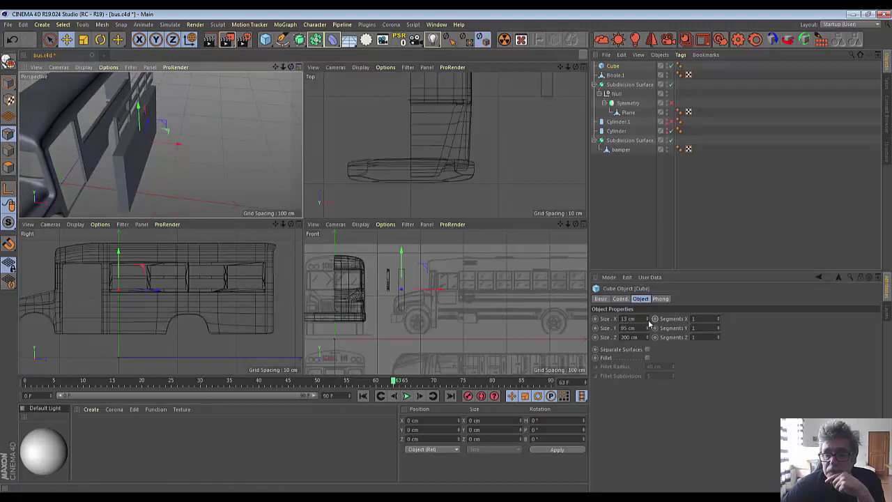
pyautogui.moveTo(648, 320)
pyautogui.mouseDown()
pyautogui.moveTo(648, 334)
pyautogui.moveTo(647, 314)
pyautogui.mouseUp()
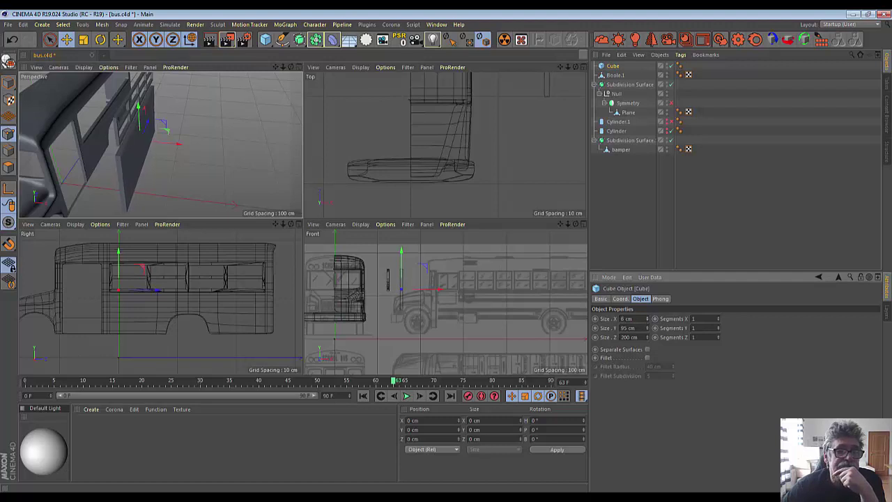
pyautogui.moveTo(175, 144); pyautogui.dragTo(159, 144)
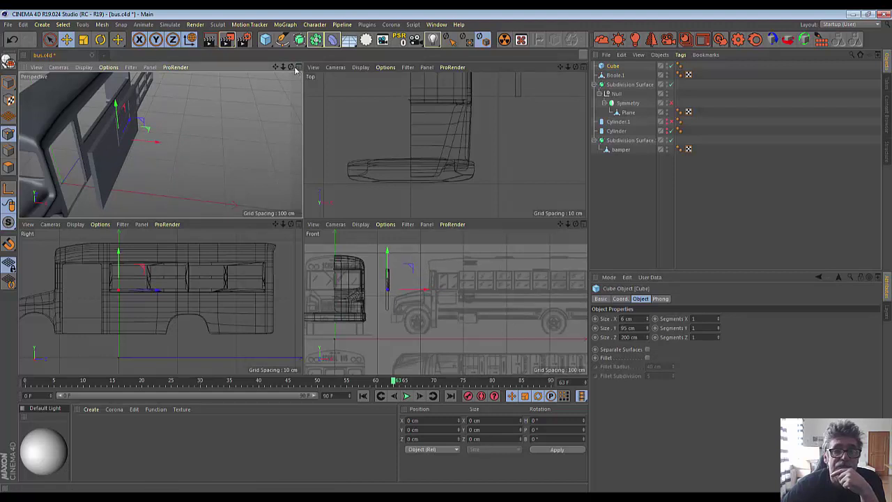
pyautogui.keyDown('alt'); pyautogui.moveTo(175, 139); pyautogui.dragTo(119, 138); pyautogui.keyUp('alt')
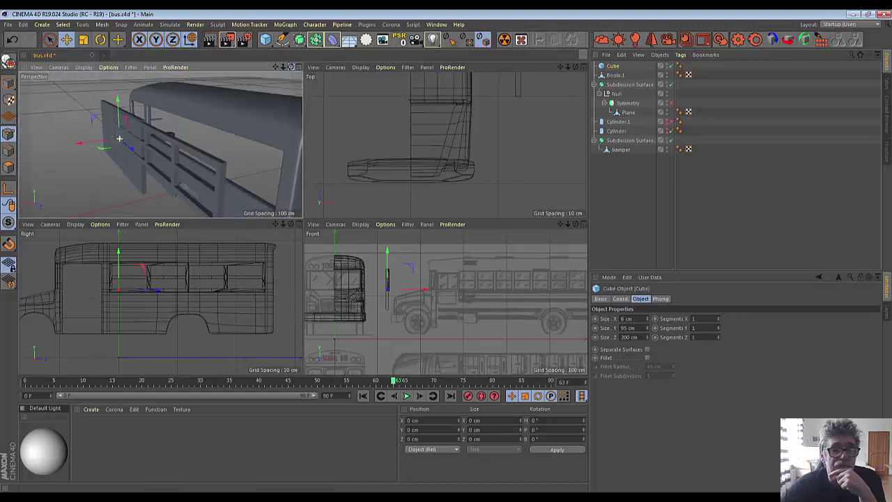
# Hide the bus body and bumper groups in the Object Manager, then select the Cube.
pyautogui.click(667, 83)
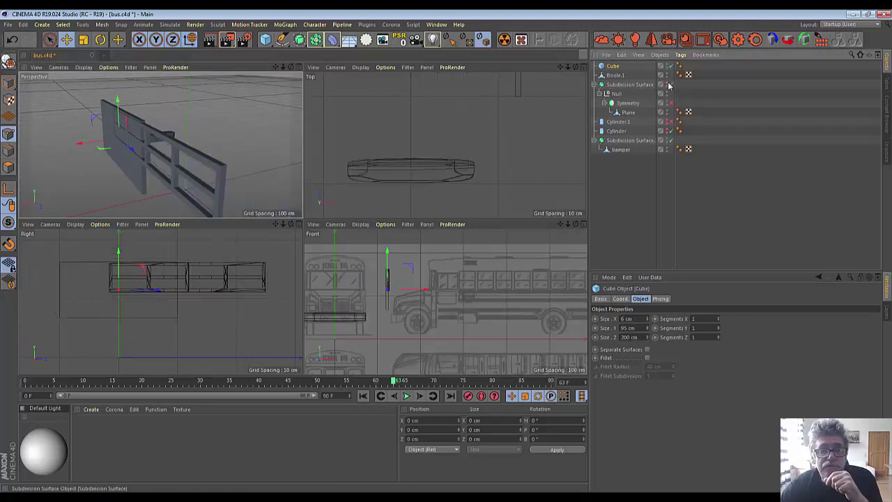
pyautogui.keyDown('alt'); pyautogui.moveTo(240, 92); pyautogui.dragTo(369, 99); pyautogui.keyUp('alt')
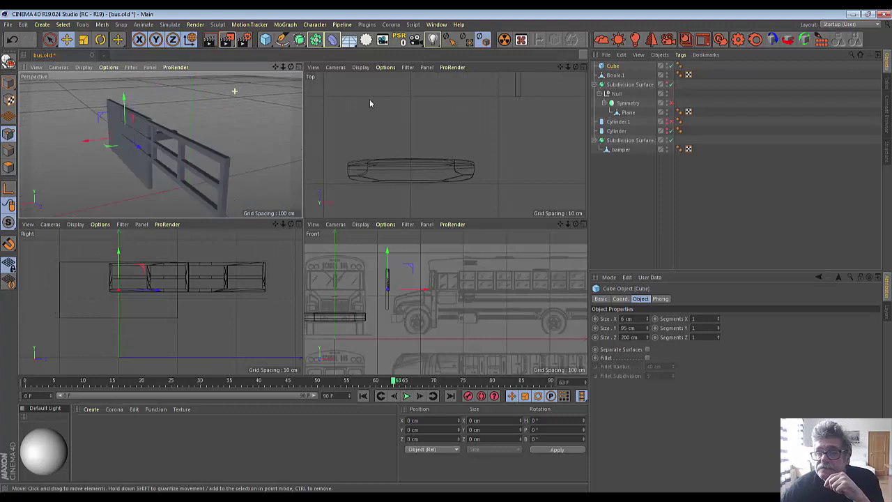
pyautogui.click(670, 92)
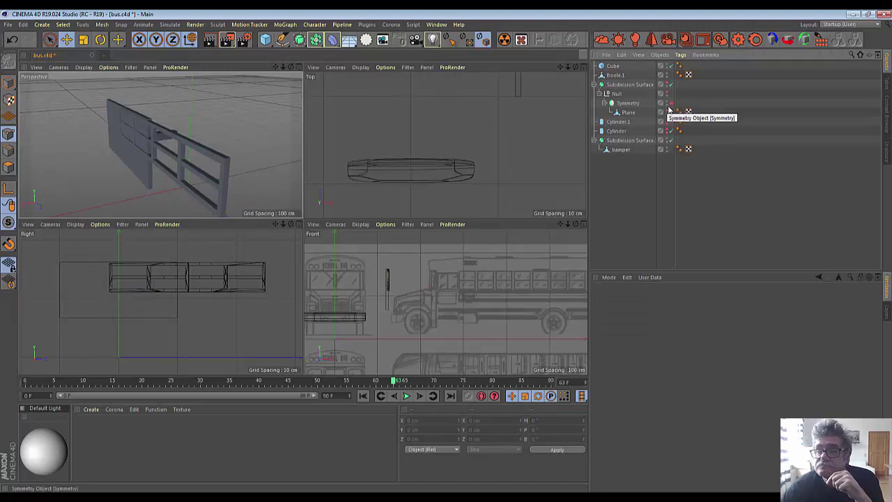
pyautogui.click(668, 111)
pyautogui.click(668, 111)
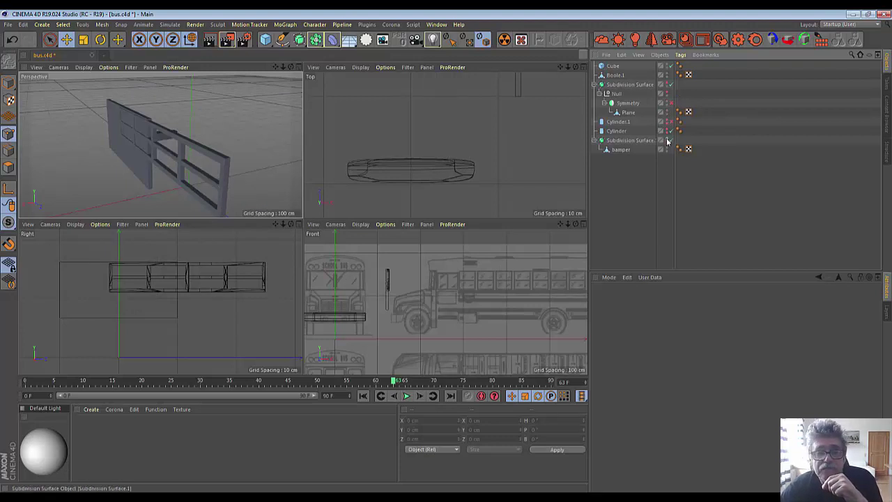
pyautogui.click(668, 141)
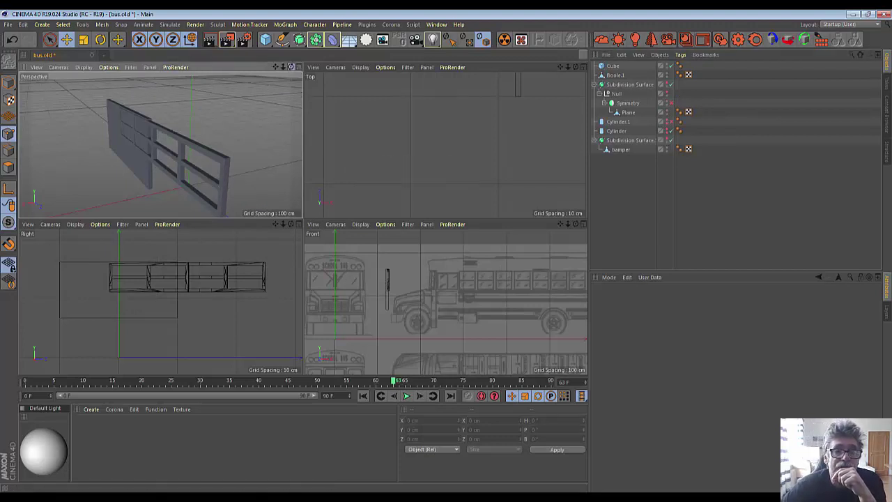
pyautogui.keyDown('alt'); pyautogui.moveTo(188, 186); pyautogui.dragTo(188, 186); pyautogui.keyUp('alt')
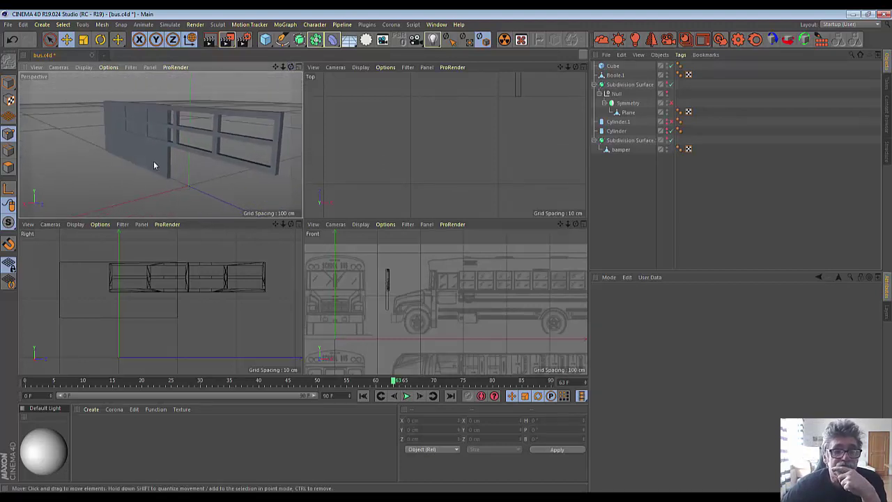
pyautogui.click(613, 66)
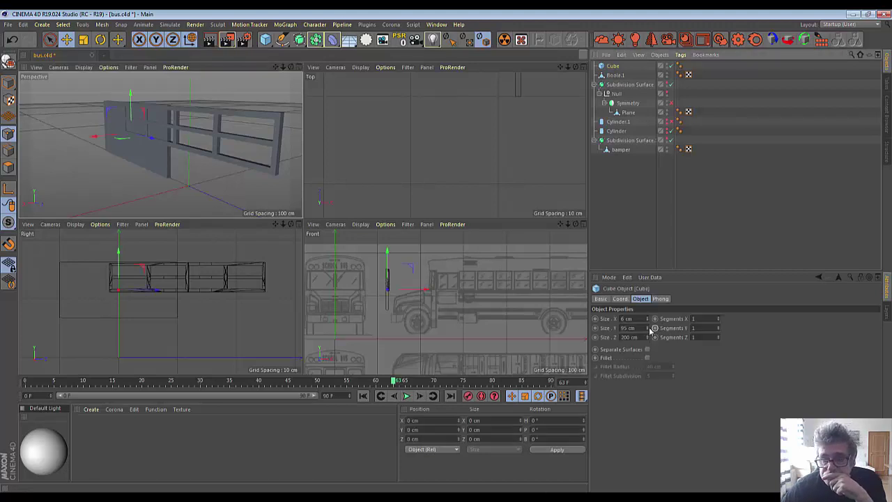
# Adjust the cube's height and raise it in the maximized Right view.
pyautogui.moveTo(648, 328); pyautogui.dragTo(647, 362)
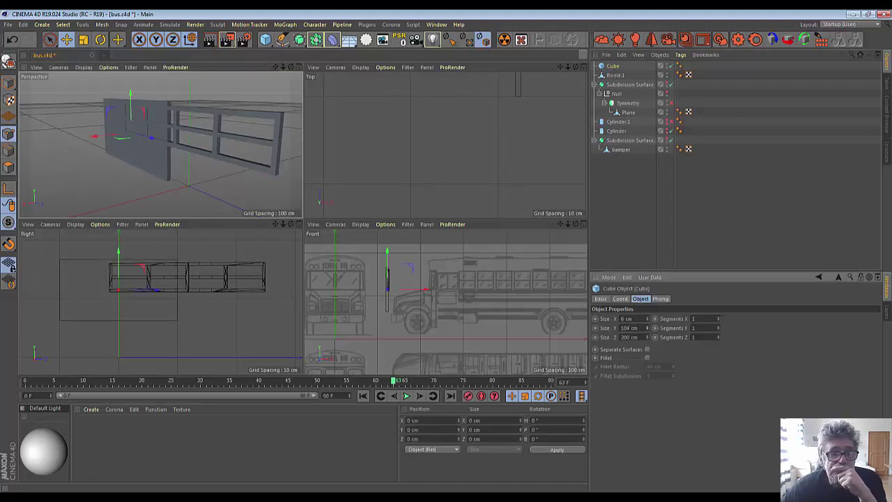
pyautogui.moveTo(648, 328); pyautogui.dragTo(648, 322)
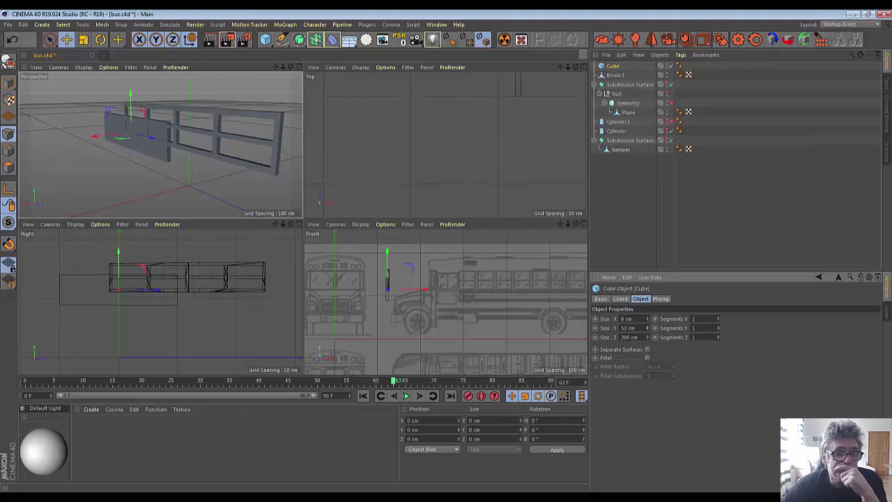
pyautogui.middleClick(298, 235)
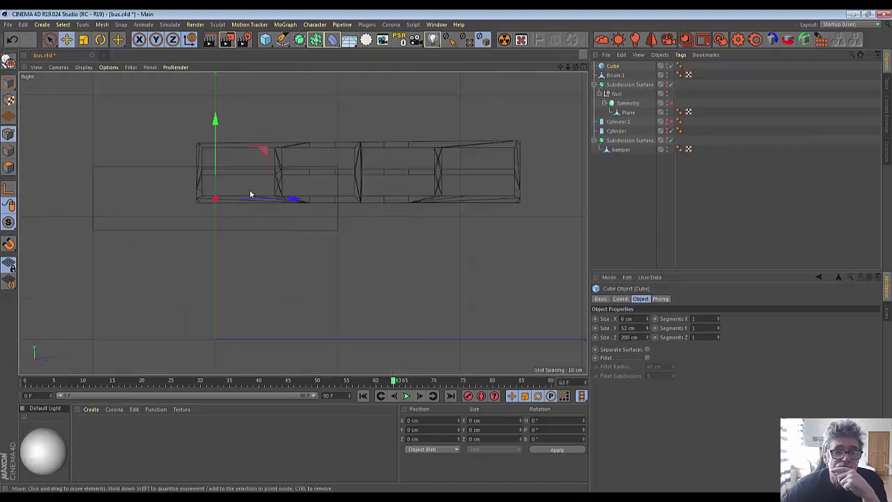
pyautogui.moveTo(214, 113); pyautogui.dragTo(215, 95)
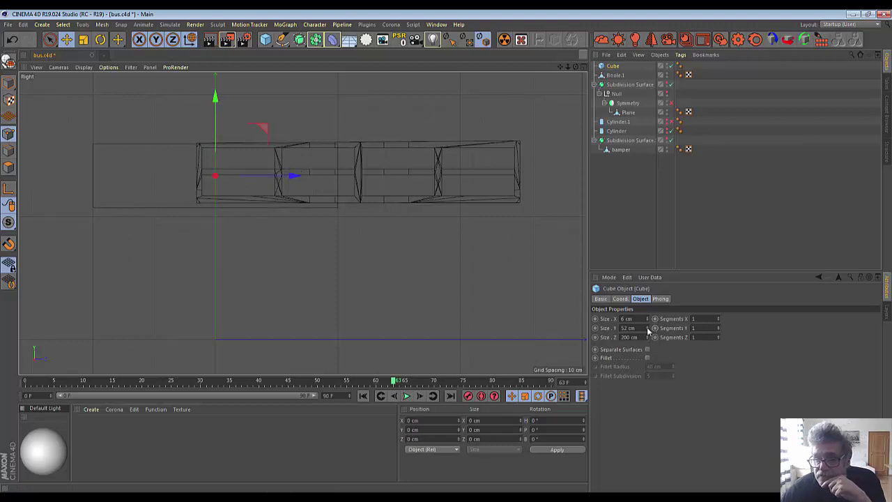
pyautogui.moveTo(648, 334); pyautogui.dragTo(649, 334)
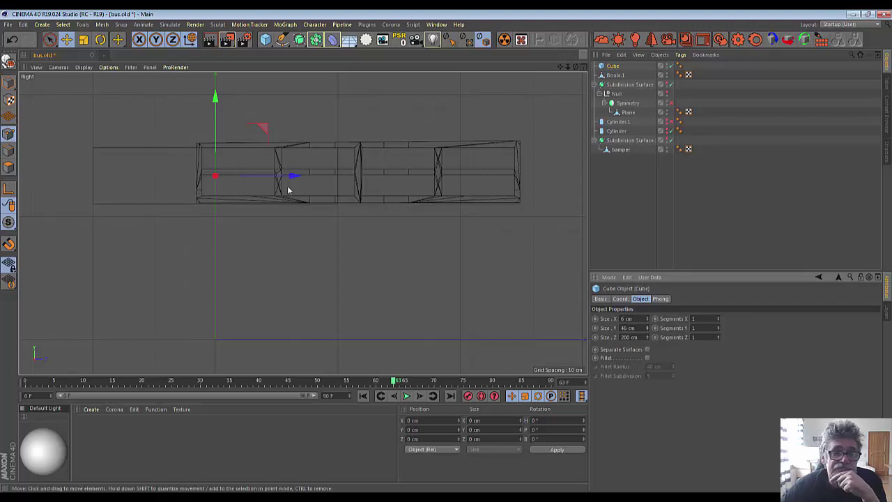
pyautogui.moveTo(216, 96); pyautogui.dragTo(217, 95)
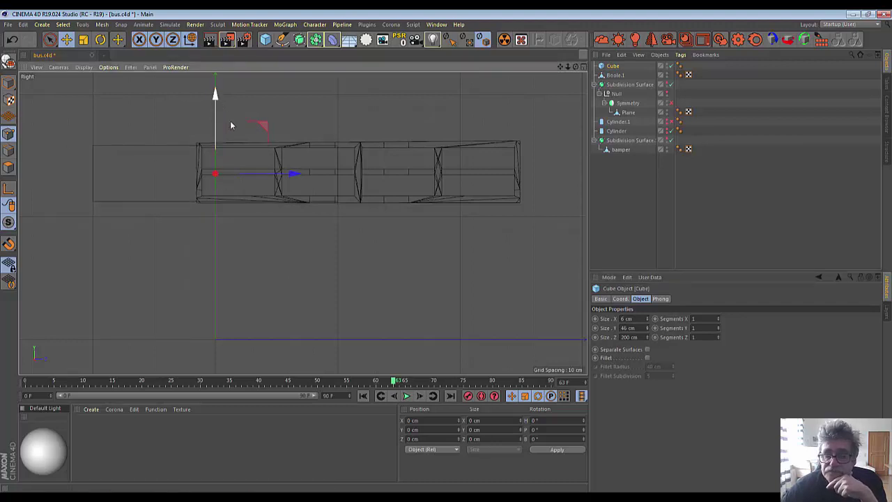
# Set the cube to 49 cm tall and 260 cm long, sliding it along the bus.
pyautogui.click(648, 329)
pyautogui.click(647, 328)
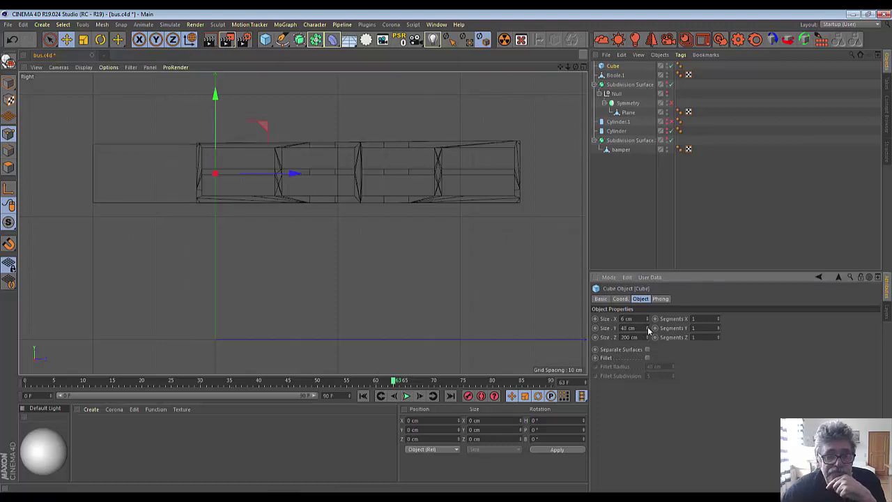
pyautogui.click(648, 328)
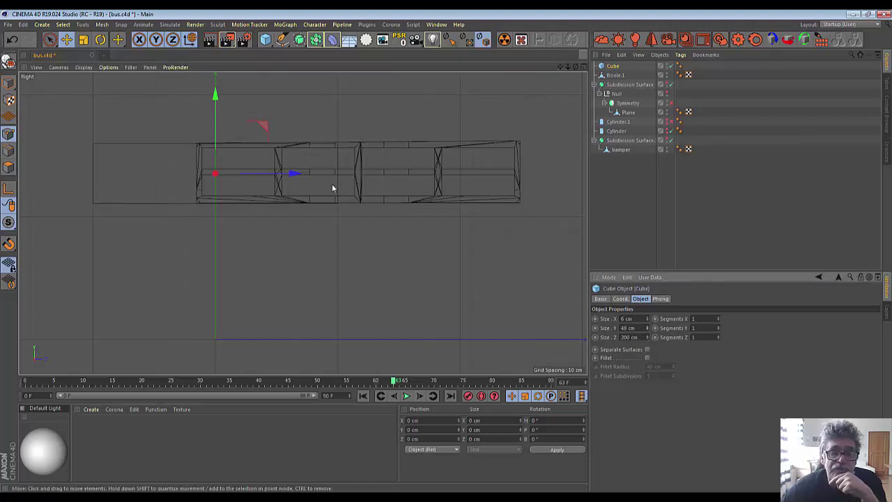
pyautogui.moveTo(294, 173); pyautogui.dragTo(438, 185)
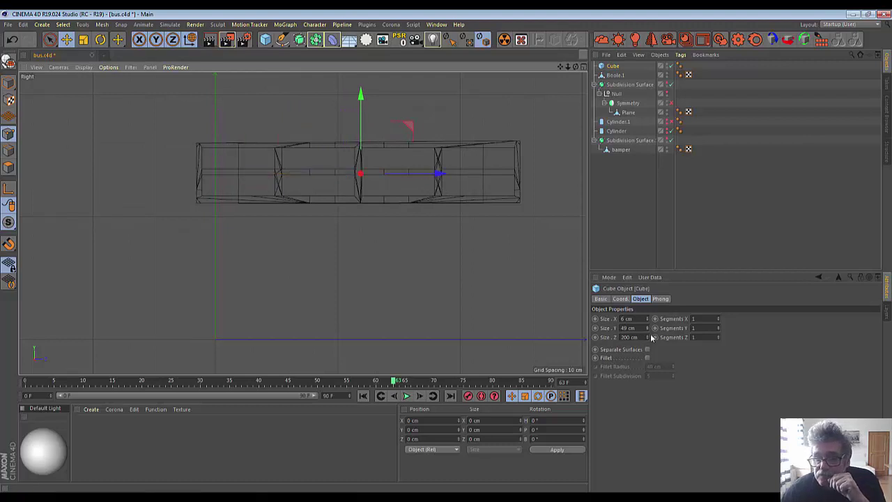
pyautogui.moveTo(648, 337)
pyautogui.mouseDown()
pyautogui.moveTo(648, 314)
pyautogui.moveTo(648, 343)
pyautogui.moveTo(648, 333)
pyautogui.mouseUp()
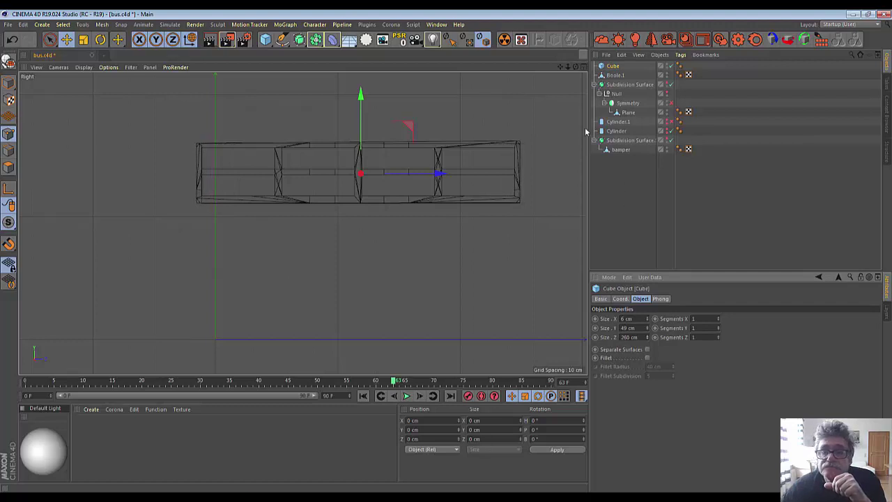
pyautogui.click(584, 66)
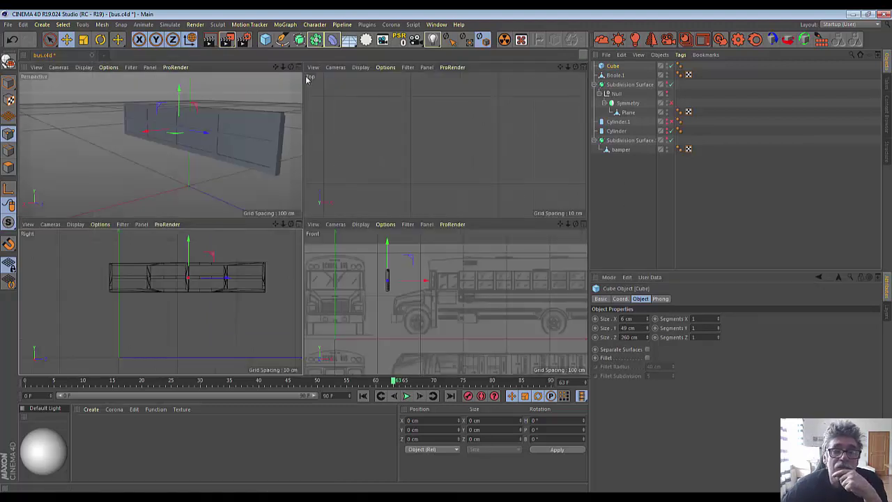
# In the maximized Perspective view, lengthen the cube slightly and set its thickness to 5 cm.
pyautogui.click(298, 66)
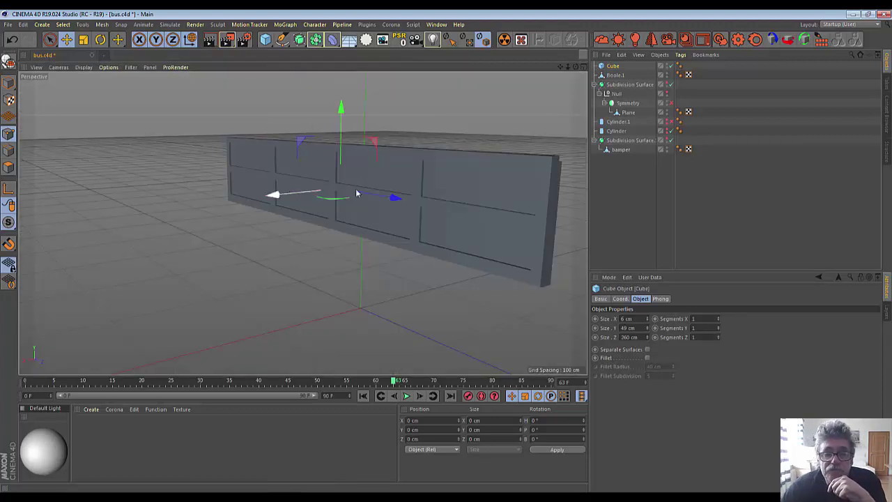
pyautogui.moveTo(575, 67); pyautogui.dragTo(340, 188)
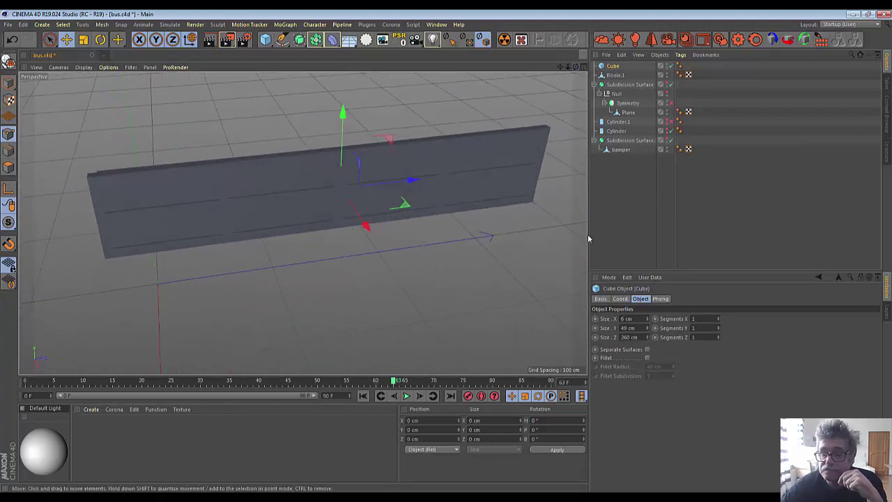
pyautogui.moveTo(648, 337); pyautogui.dragTo(648, 336)
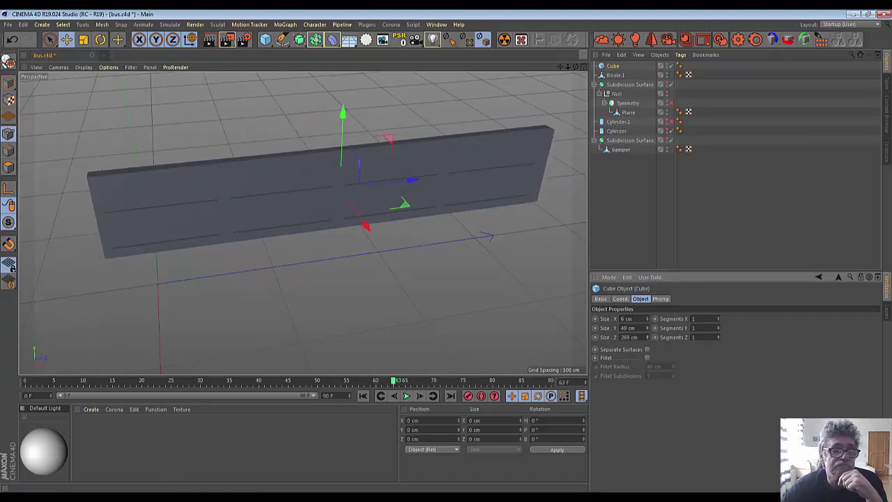
pyautogui.keyDown('alt'); pyautogui.moveTo(307, 196); pyautogui.dragTo(340, 188); pyautogui.keyUp('alt')
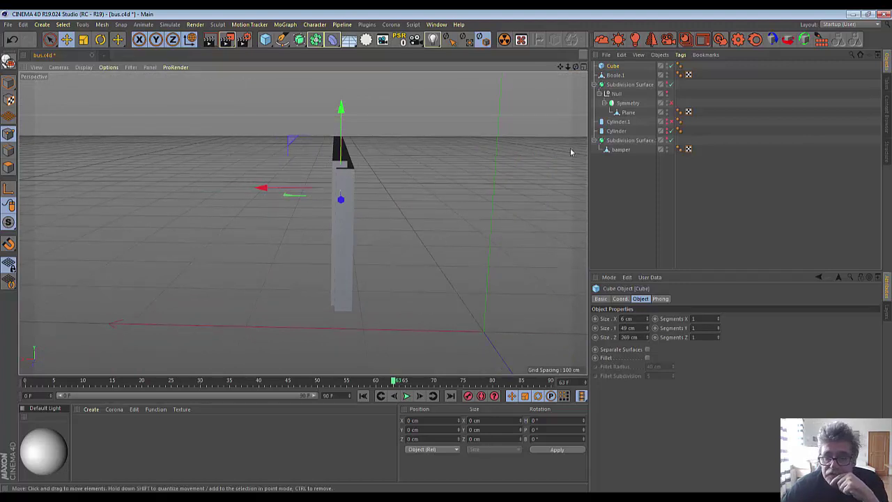
pyautogui.click(648, 321)
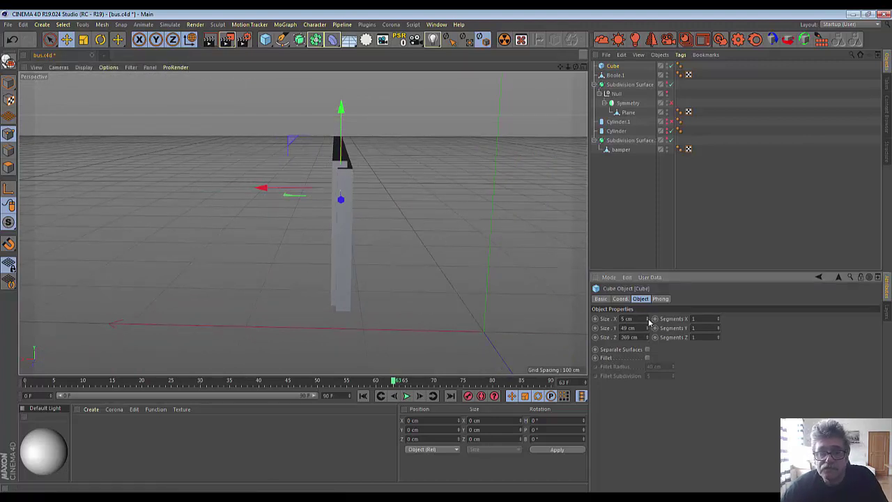
pyautogui.click(649, 323)
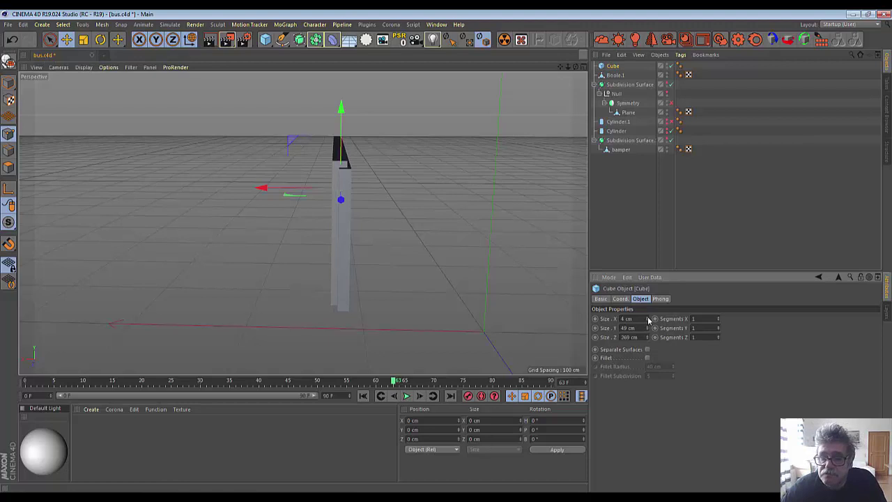
pyautogui.click(648, 317)
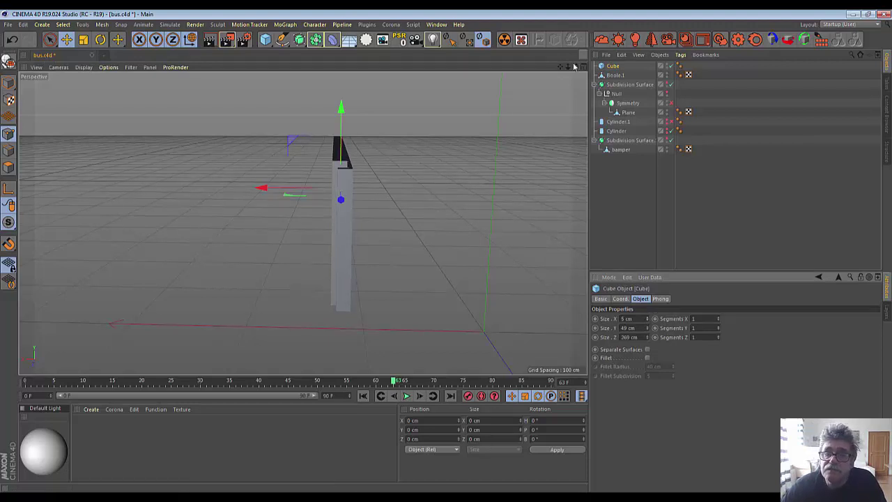
pyautogui.moveTo(576, 70); pyautogui.dragTo(340, 188)
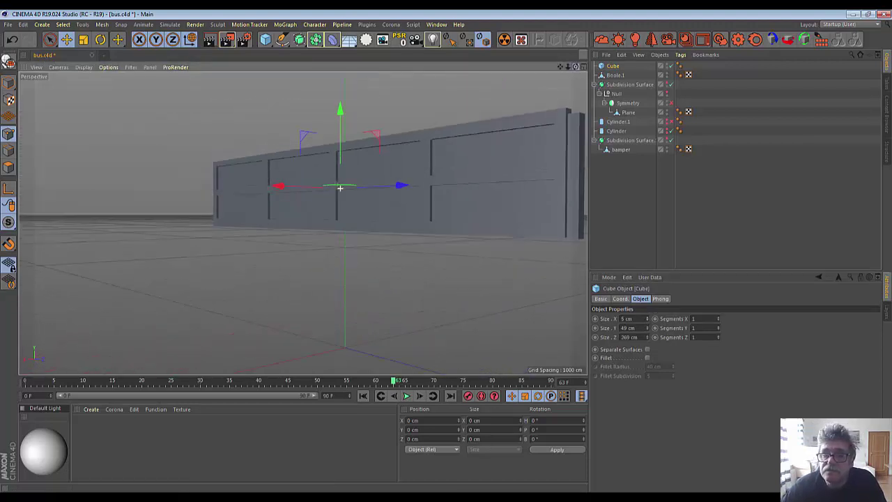
# Set the cube's height to 50 cm, nudge it slightly upward, and restore the four views.
pyautogui.moveTo(560, 66)
pyautogui.mouseDown()
pyautogui.moveTo(571, 73)
pyautogui.moveTo(534, 176)
pyautogui.mouseUp()
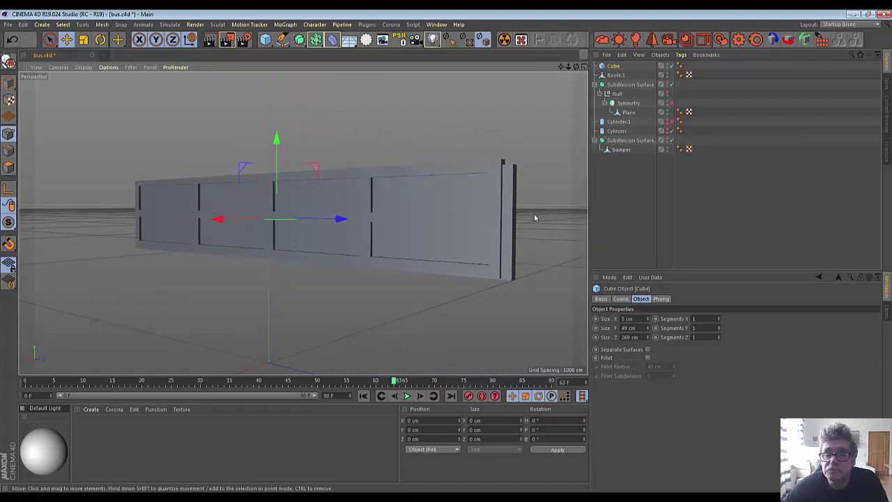
pyautogui.click(649, 331)
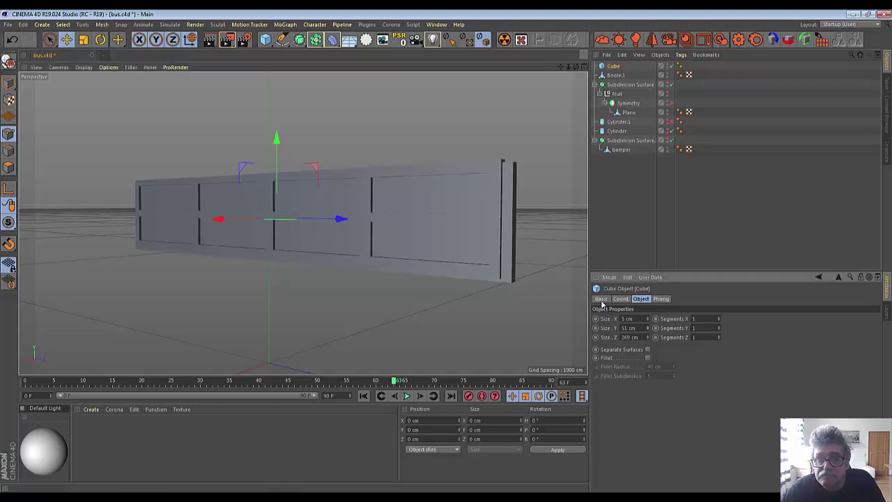
pyautogui.moveTo(275, 136); pyautogui.dragTo(275, 140)
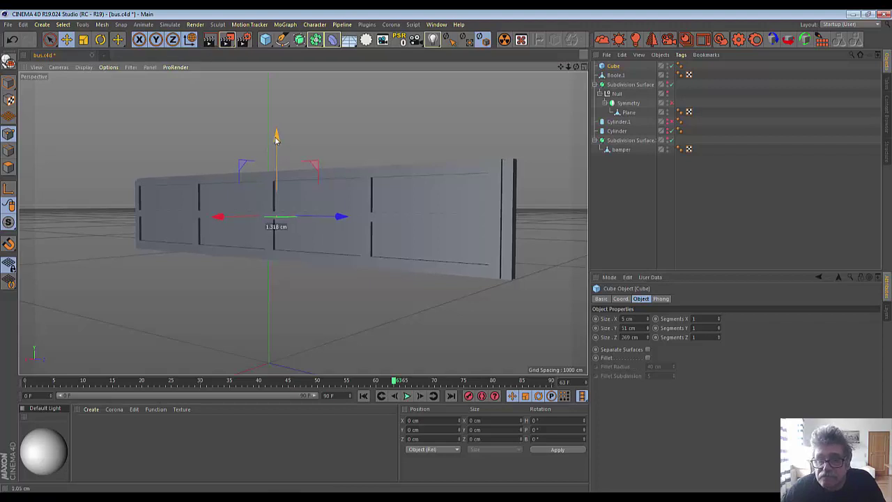
pyautogui.moveTo(276, 140); pyautogui.dragTo(276, 140)
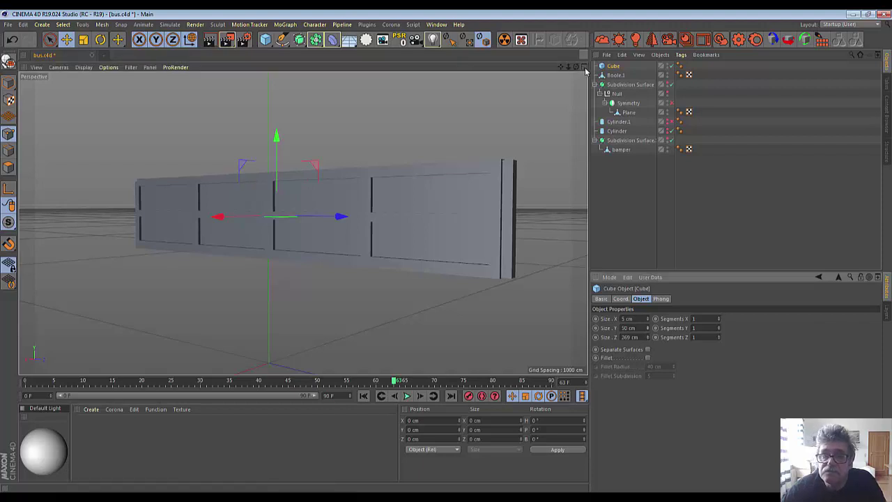
pyautogui.middleClick(564, 99)
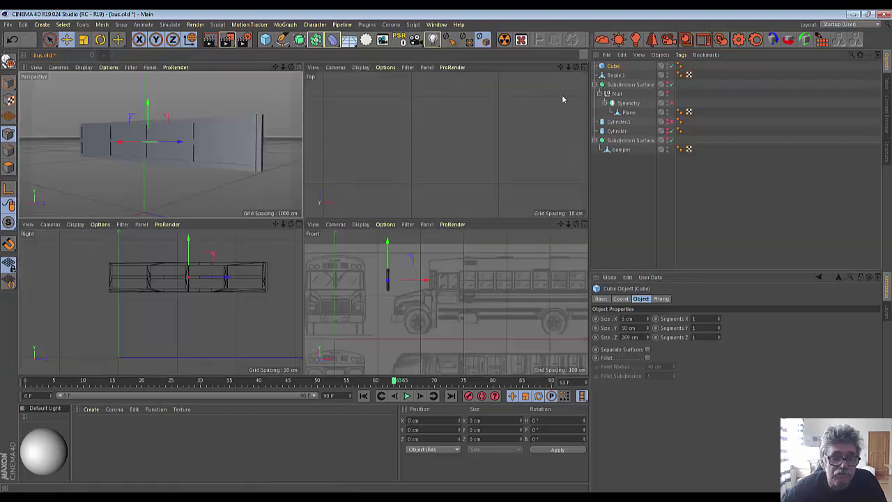
# Maximize and frame the side view, then adjust the cube's height and vertical position.
pyautogui.middleClick(298, 227)
pyautogui.scroll(2, 299, 229)
pyautogui.scroll(2, 301, 231)
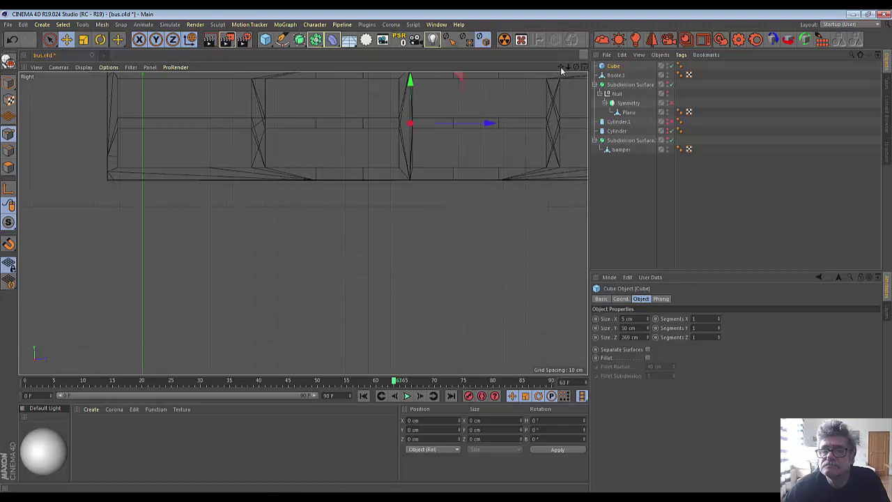
pyautogui.moveTo(303, 184)
pyautogui.mouseDown(button='middle')
pyautogui.moveTo(303, 223)
pyautogui.moveTo(150, 280)
pyautogui.mouseUp(button='middle')
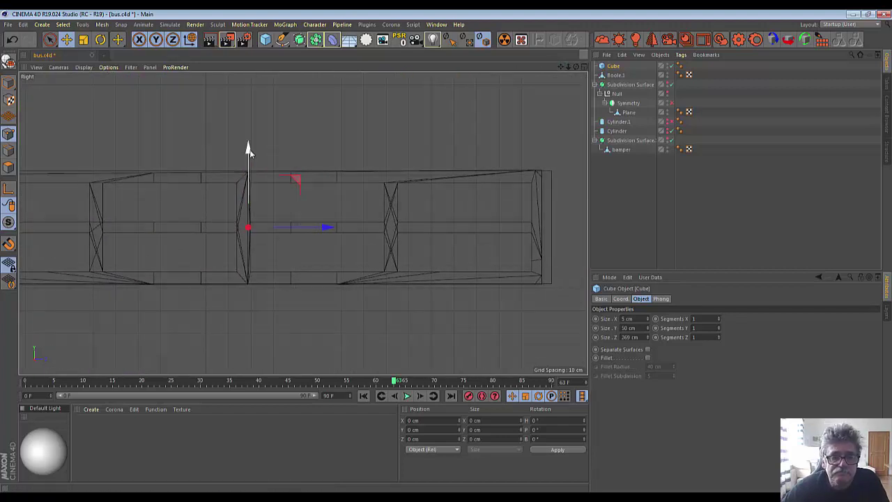
pyautogui.moveTo(248, 146); pyautogui.dragTo(250, 152)
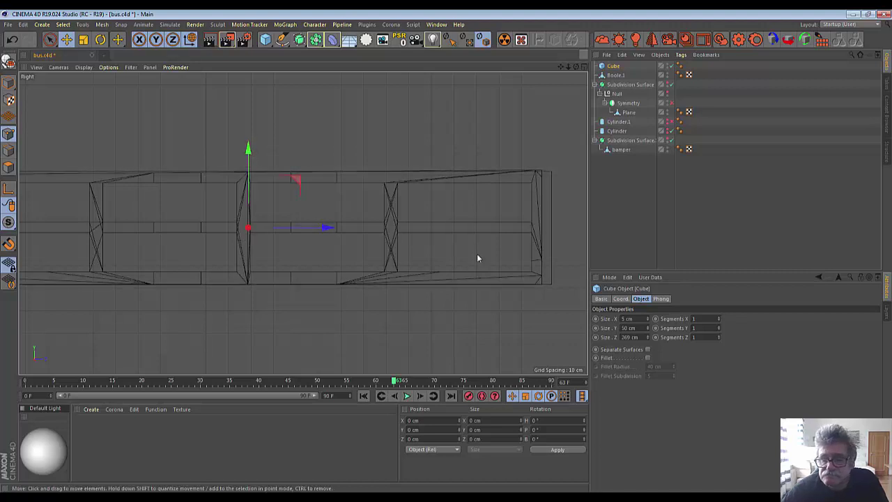
pyautogui.moveTo(651, 334); pyautogui.dragTo(651, 341)
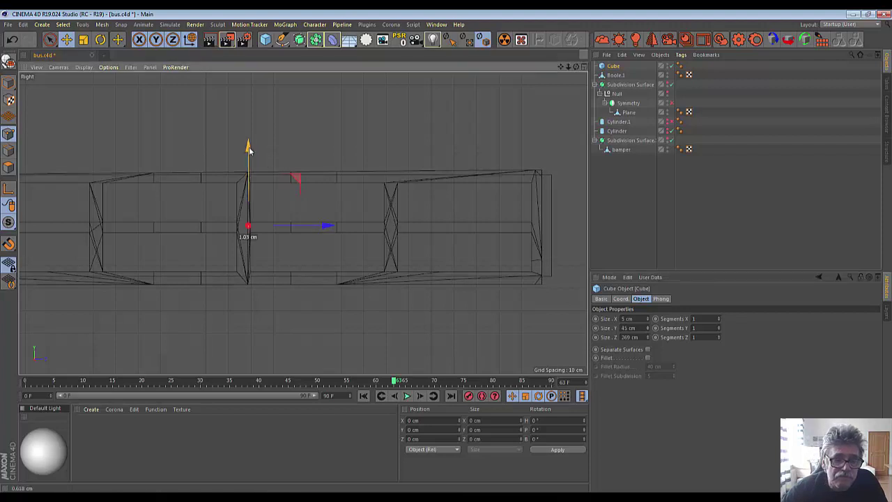
pyautogui.moveTo(249, 147); pyautogui.dragTo(248, 151)
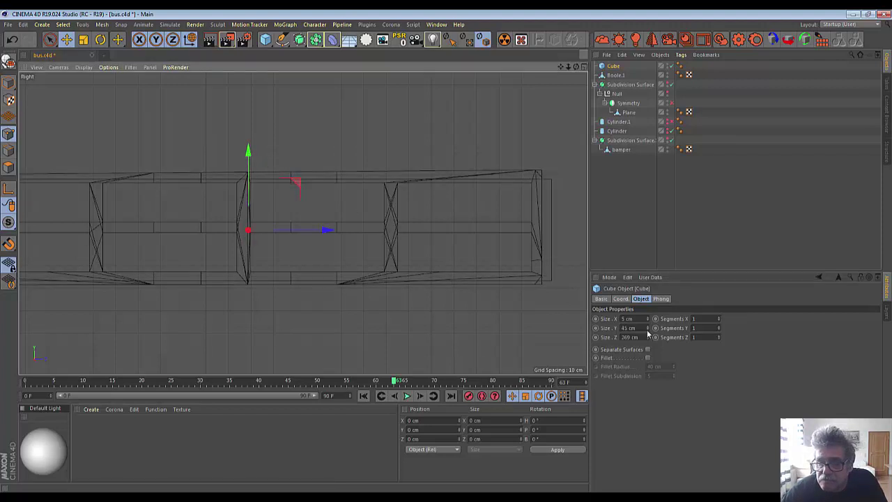
pyautogui.moveTo(648, 330); pyautogui.dragTo(649, 328)
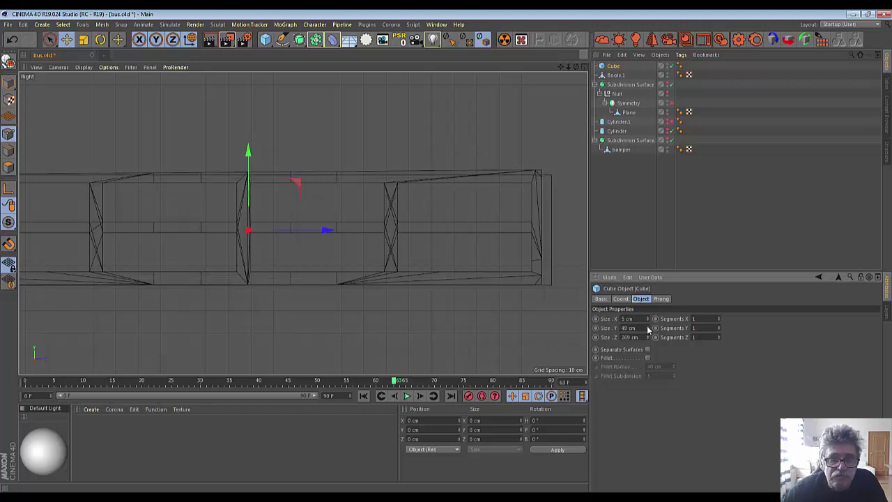
pyautogui.moveTo(260, 151); pyautogui.dragTo(260, 151)
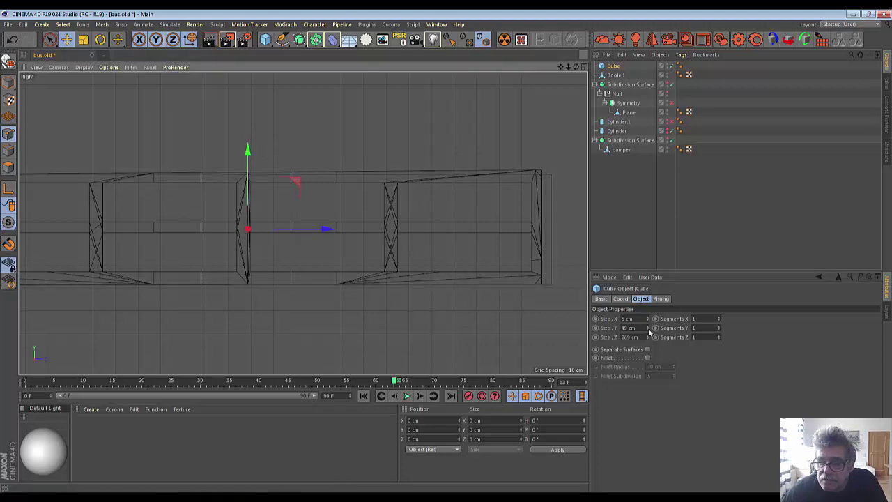
# Set the cube's height back to 50 cm and shorten its length to 266 cm.
pyautogui.click(648, 331)
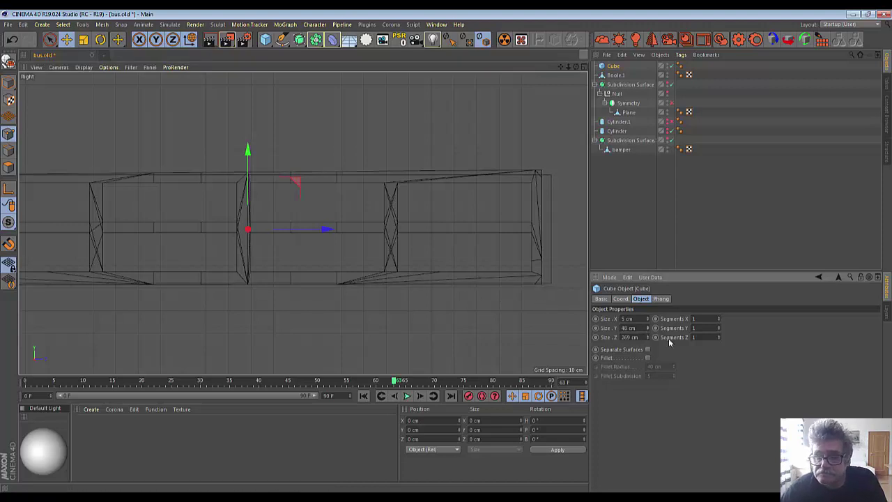
pyautogui.click(648, 326)
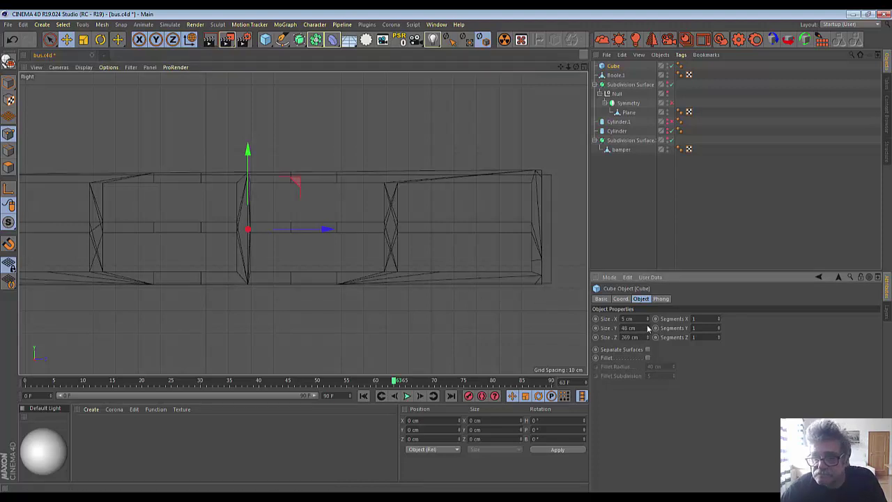
pyautogui.click(648, 327)
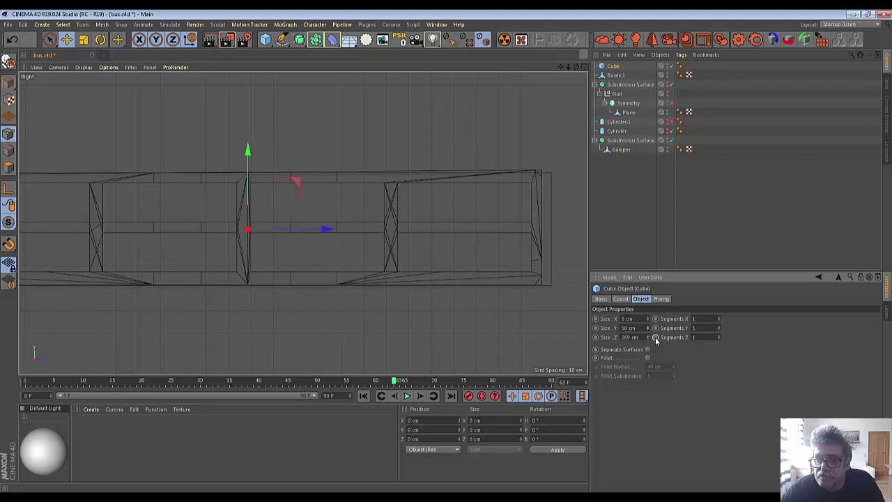
pyautogui.click(647, 339)
pyautogui.click(647, 339)
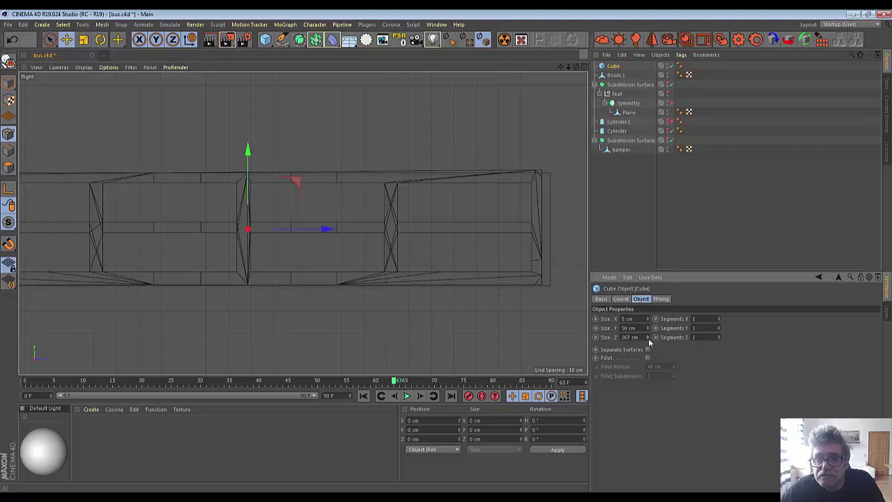
pyautogui.click(647, 339)
pyautogui.scroll(-3, 265, 248)
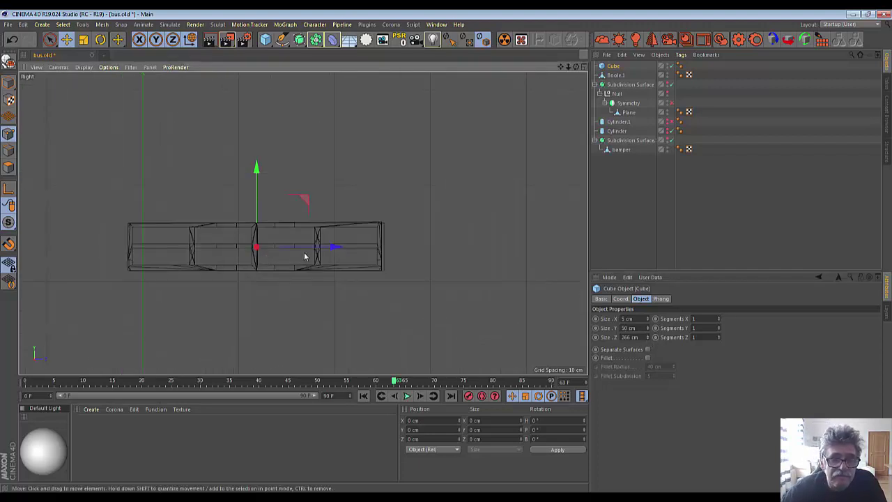
# Slide the cube along the bus length and shorten it to 265 cm.
pyautogui.moveTo(333, 247); pyautogui.dragTo(333, 249)
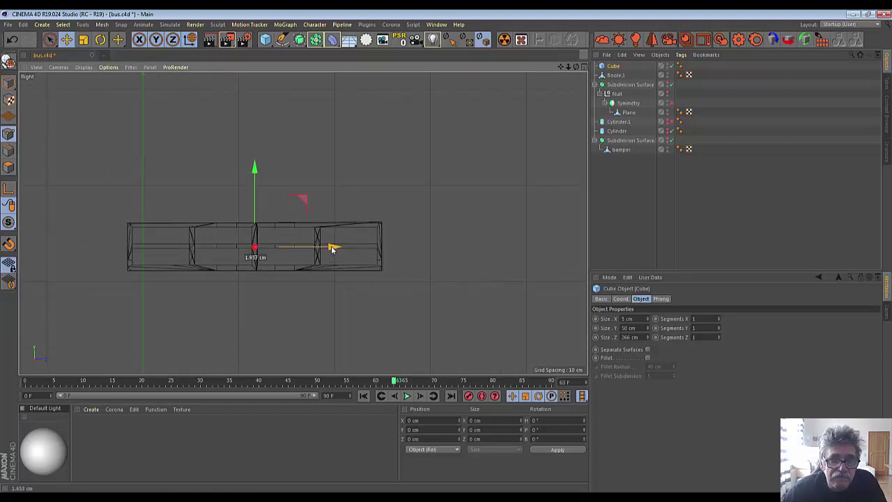
pyautogui.moveTo(333, 249); pyautogui.dragTo(331, 247)
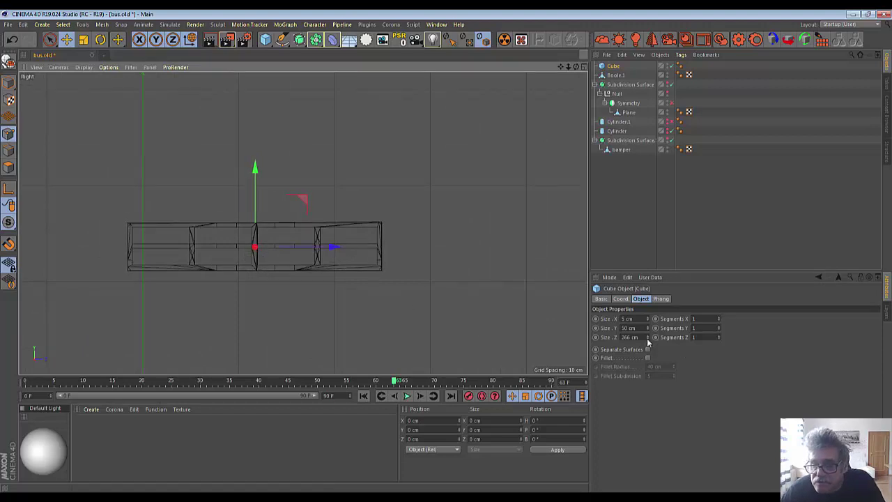
pyautogui.click(648, 338)
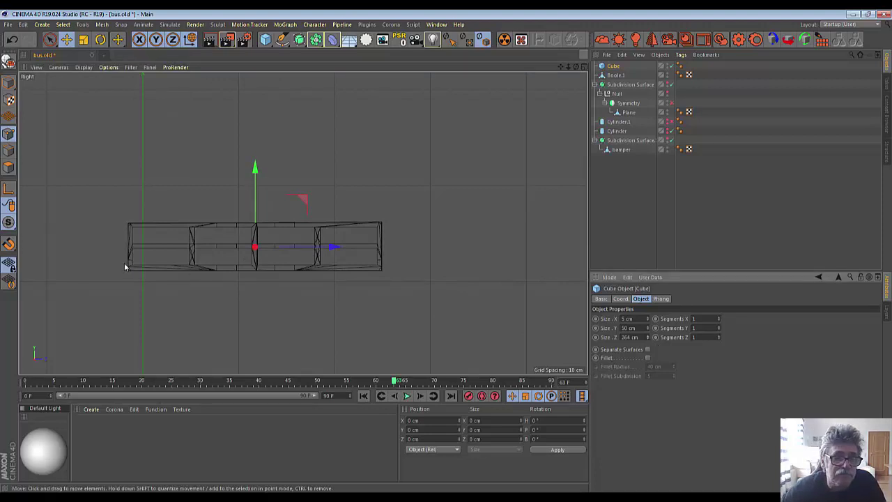
pyautogui.scroll(5, 124, 265)
pyautogui.scroll(3, 124, 265)
pyautogui.scroll(-2, 123, 264)
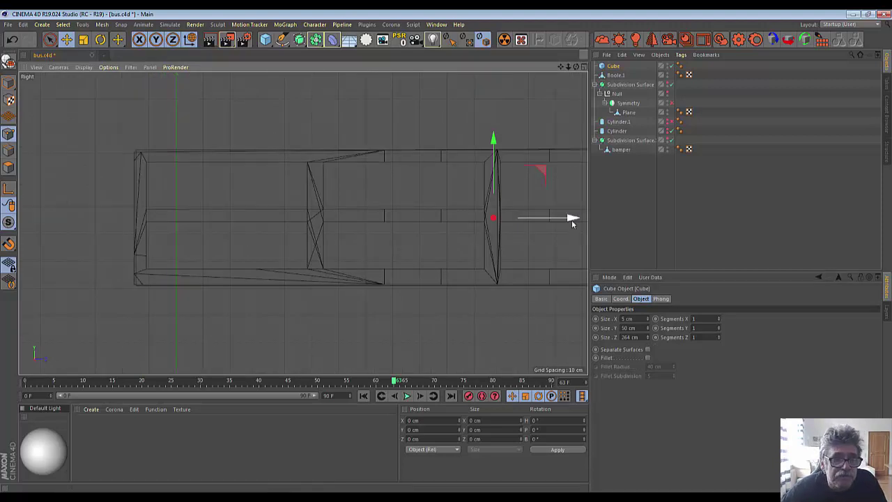
pyautogui.moveTo(572, 220); pyautogui.dragTo(569, 222)
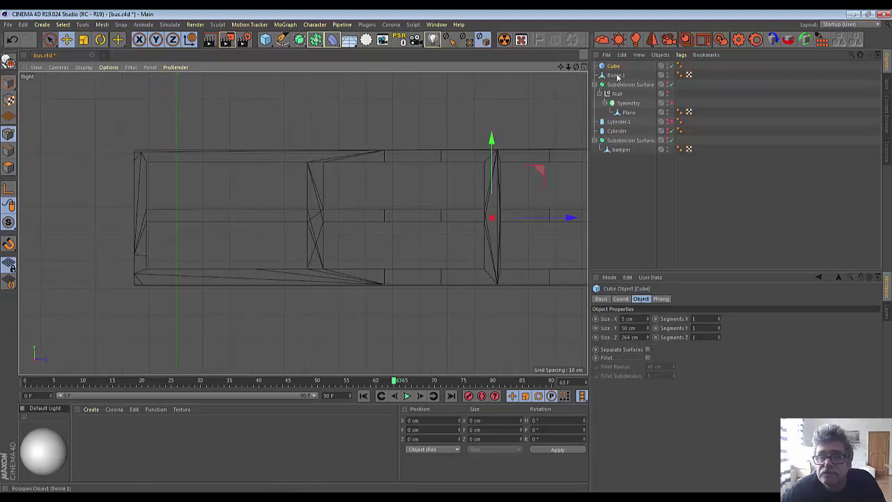
pyautogui.moveTo(561, 66); pyautogui.dragTo(184, 66)
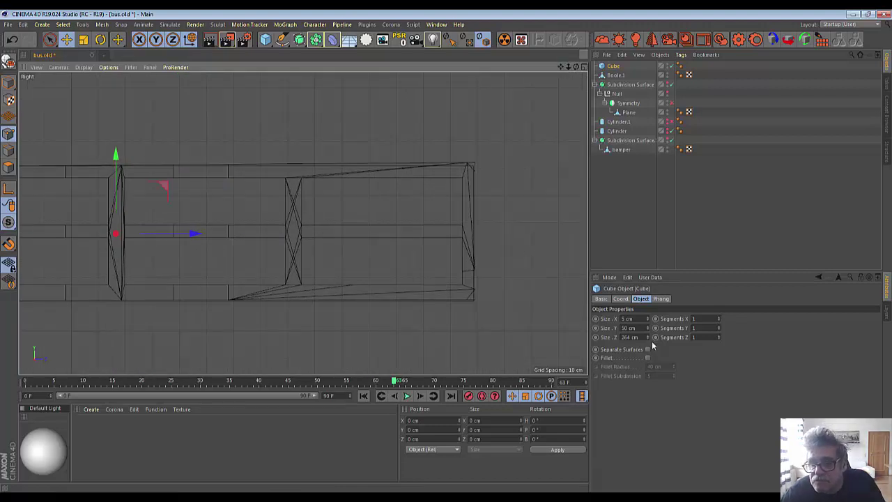
# Shorten the cube to 263 cm and raise it slightly into place.
pyautogui.click(649, 340)
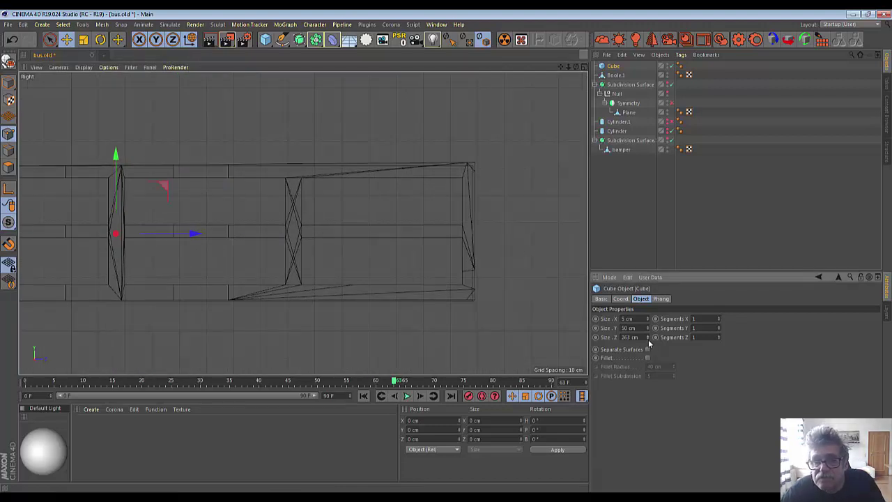
pyautogui.moveTo(116, 158); pyautogui.dragTo(116, 139)
pyautogui.scroll(-3, 141, 268)
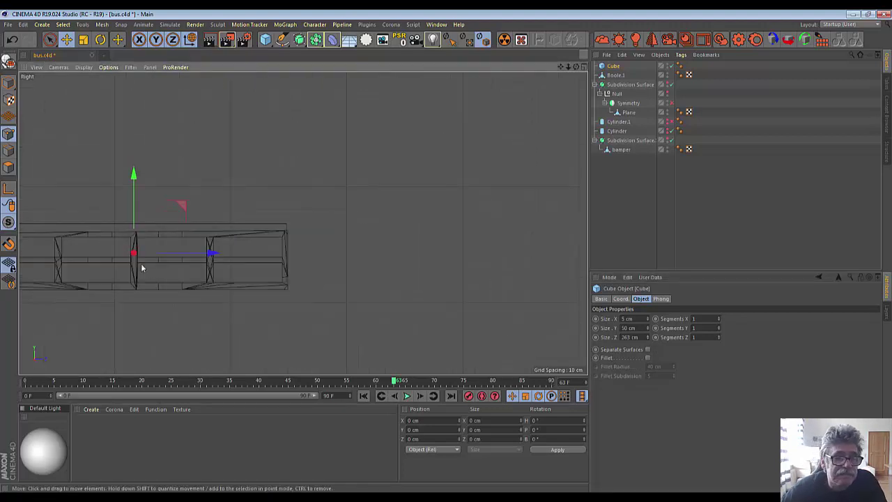
pyautogui.scroll(1, 303, 223)
pyautogui.scroll(2, 304, 223)
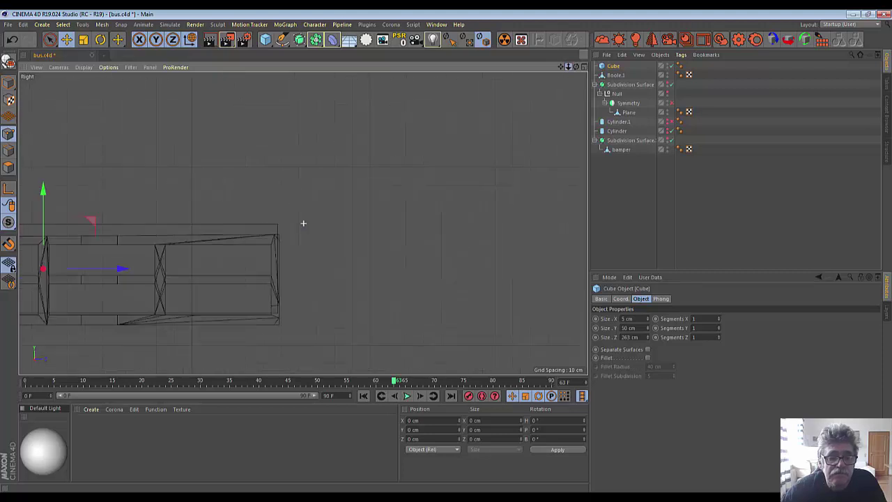
pyautogui.scroll(-2, 303, 223)
pyautogui.moveTo(576, 67); pyautogui.dragTo(576, 69)
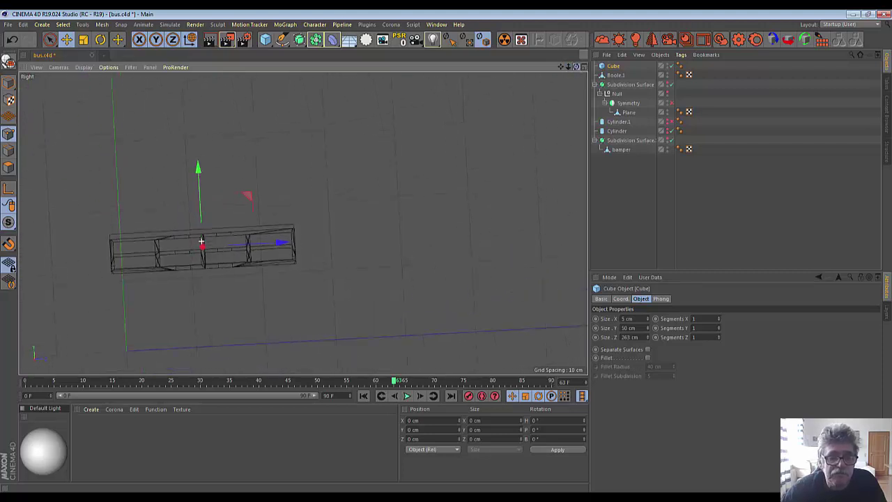
pyautogui.scroll(2, 251, 218)
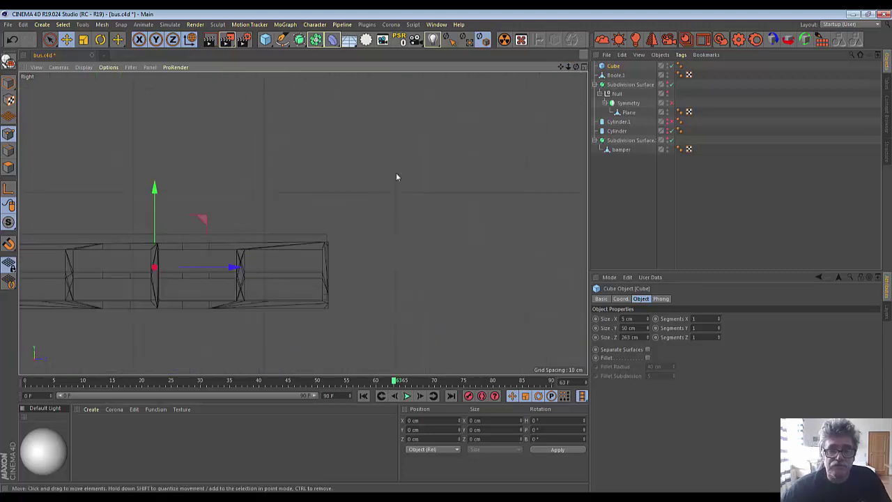
# Reframe the view, make the cube editable, and switch to point mode with Live Selection.
pyautogui.press('h')
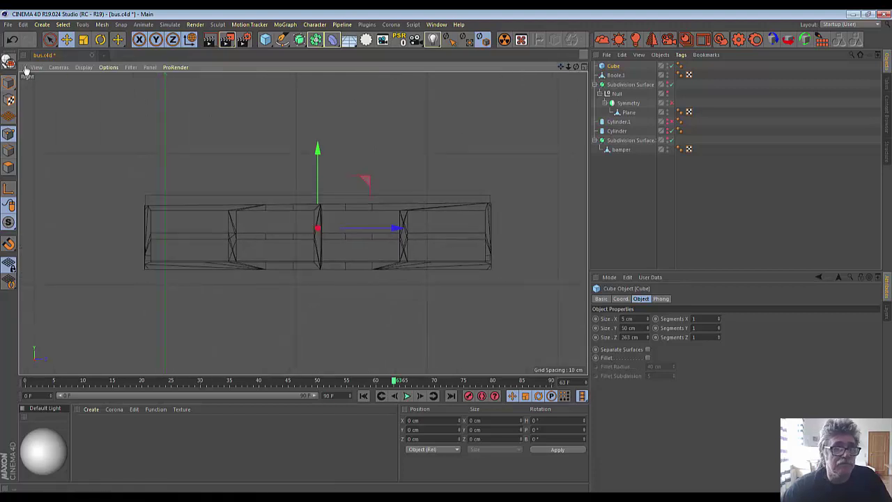
pyautogui.press('c')
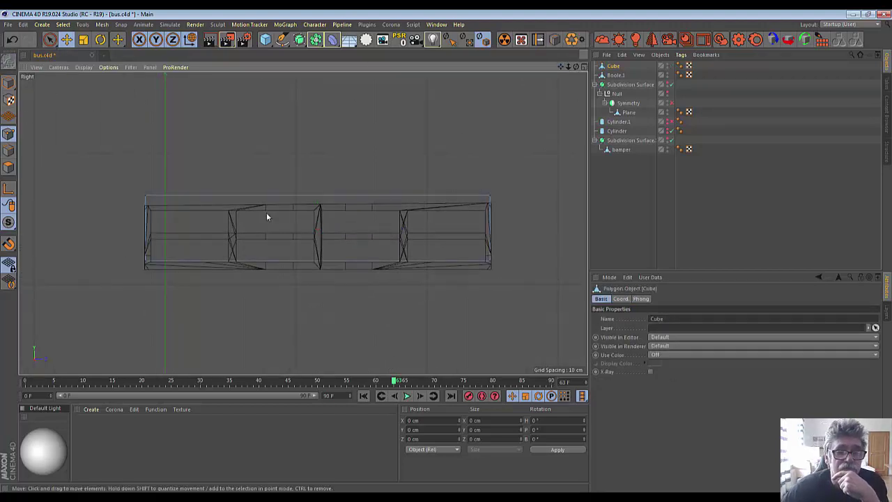
pyautogui.click(53, 42)
pyautogui.click(8, 134)
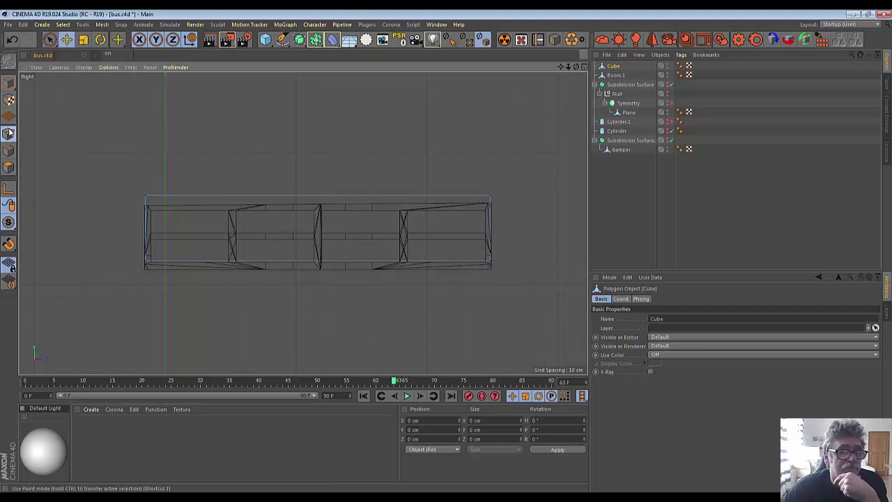
pyautogui.click(53, 42)
pyautogui.click(80, 54)
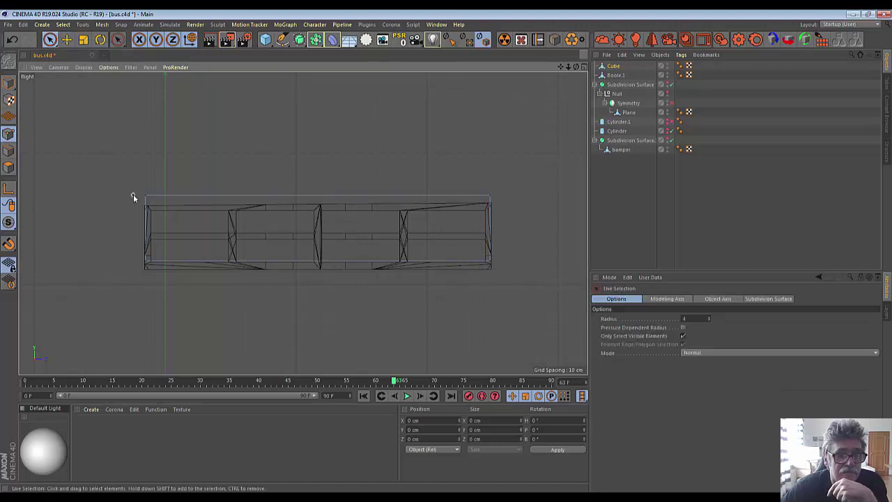
# Select the cube's end points and move them about 1 cm right to Z 132.963 cm.
pyautogui.click(490, 196)
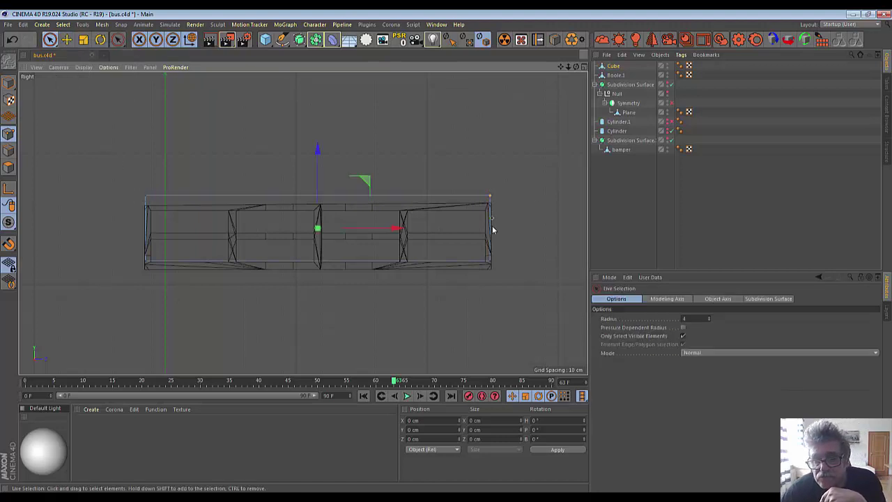
pyautogui.keyDown('shift'); pyautogui.click(490, 267); pyautogui.keyUp('shift')
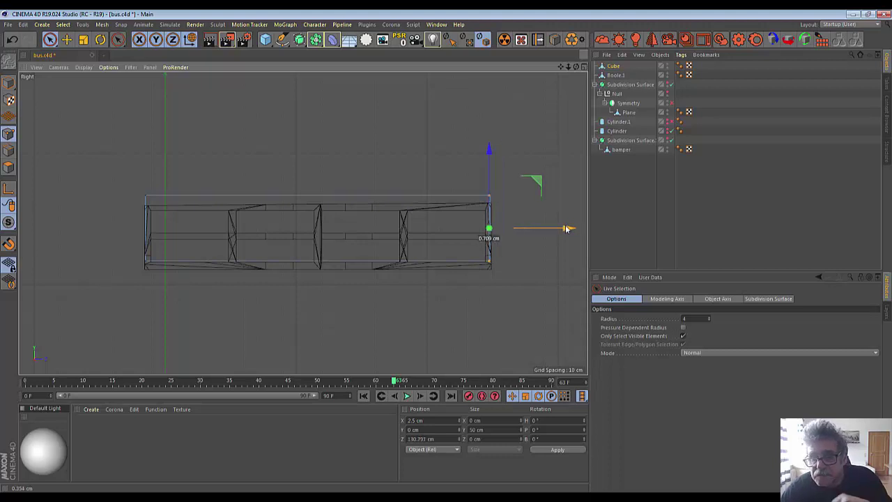
pyautogui.moveTo(569, 228); pyautogui.dragTo(567, 228)
pyautogui.click(683, 336)
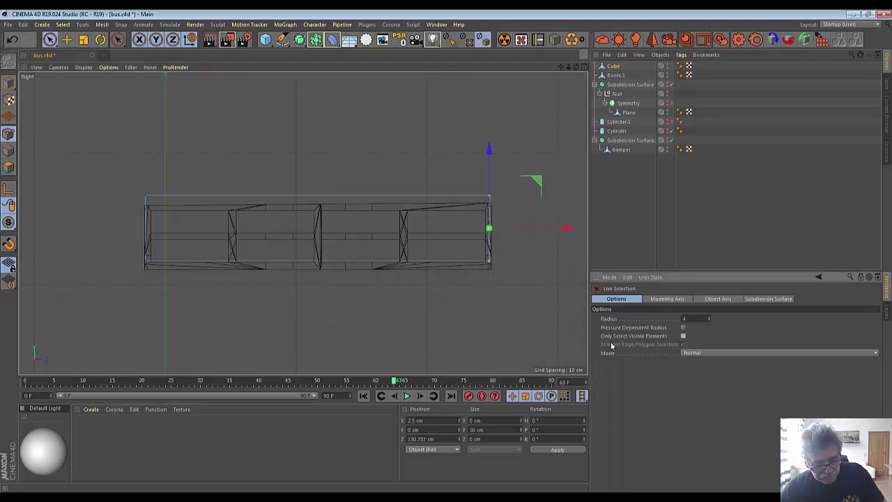
pyautogui.moveTo(532, 184); pyautogui.dragTo(492, 195)
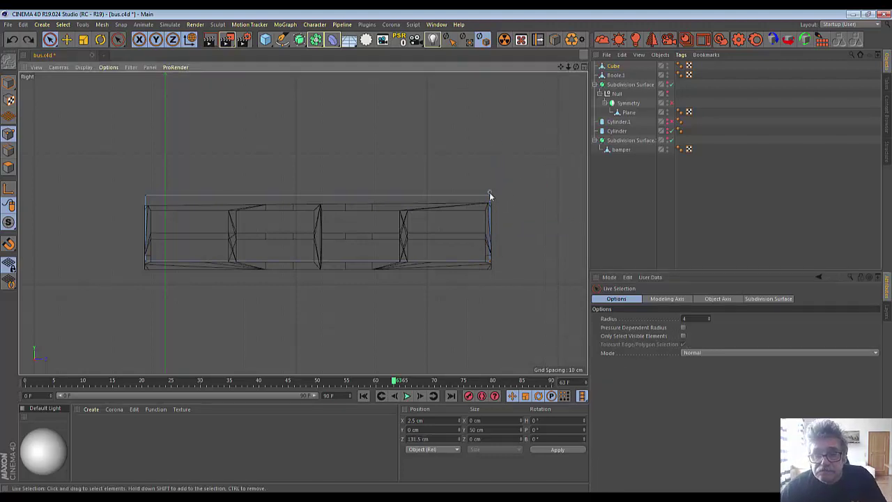
pyautogui.keyDown('shift'); pyautogui.click(490, 266); pyautogui.keyUp('shift')
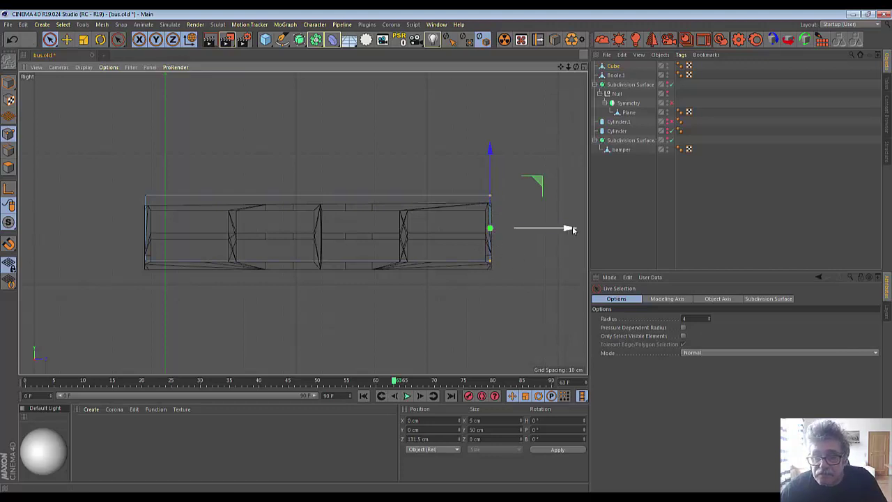
pyautogui.moveTo(572, 230); pyautogui.dragTo(573, 231)
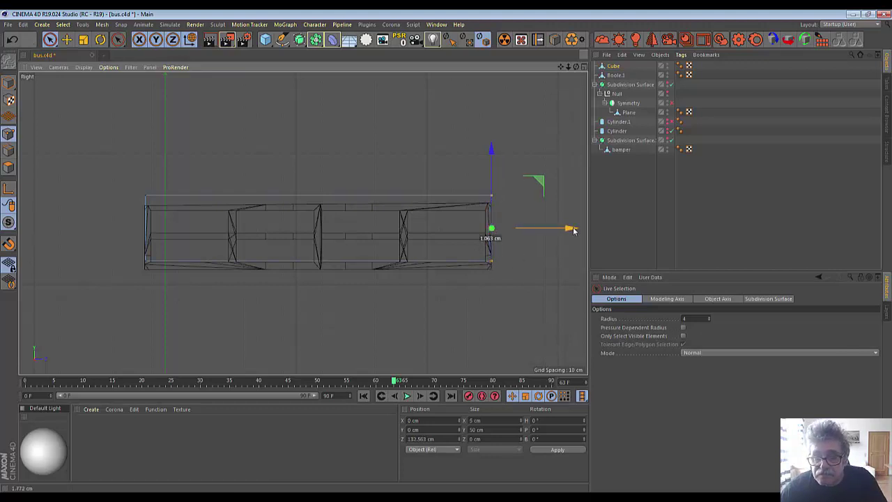
# Lower the whole Cube about 6.6 cm along Y, then deselect it and enter Polygon mode.
pyautogui.click(66, 39)
pyautogui.click(9, 82)
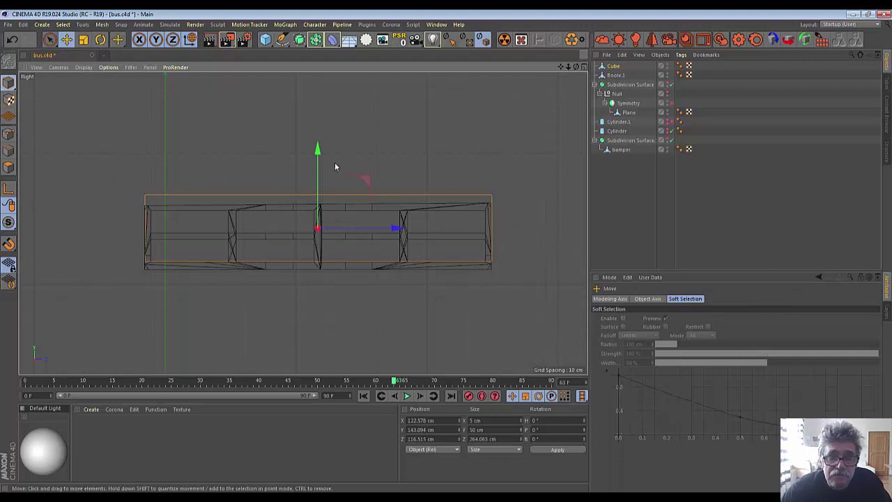
pyautogui.moveTo(319, 150); pyautogui.dragTo(319, 164)
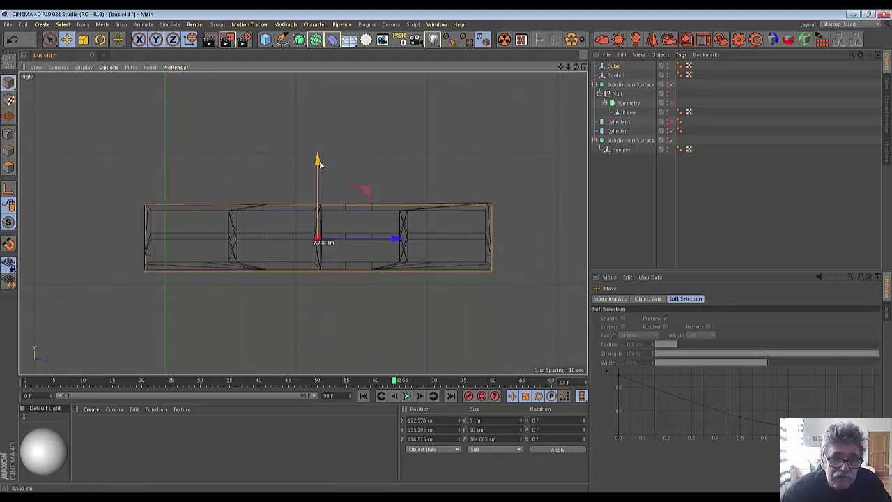
pyautogui.moveTo(320, 163); pyautogui.dragTo(318, 160)
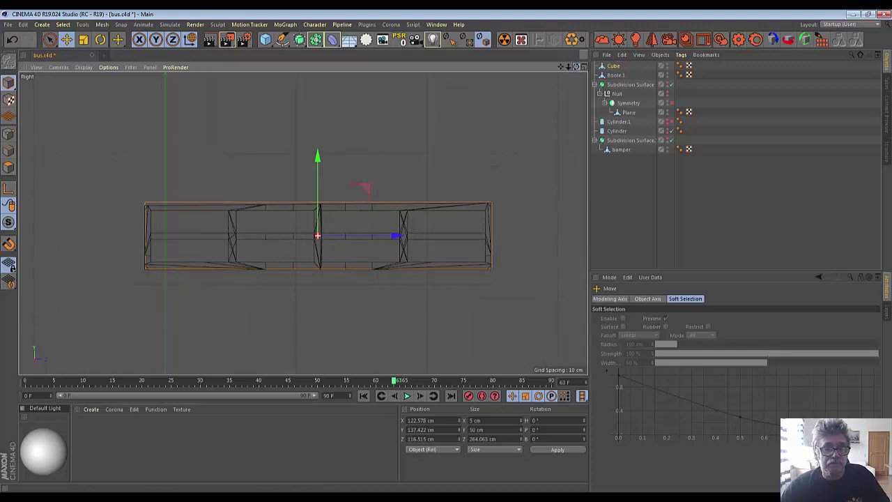
pyautogui.scroll(2, 373, 273)
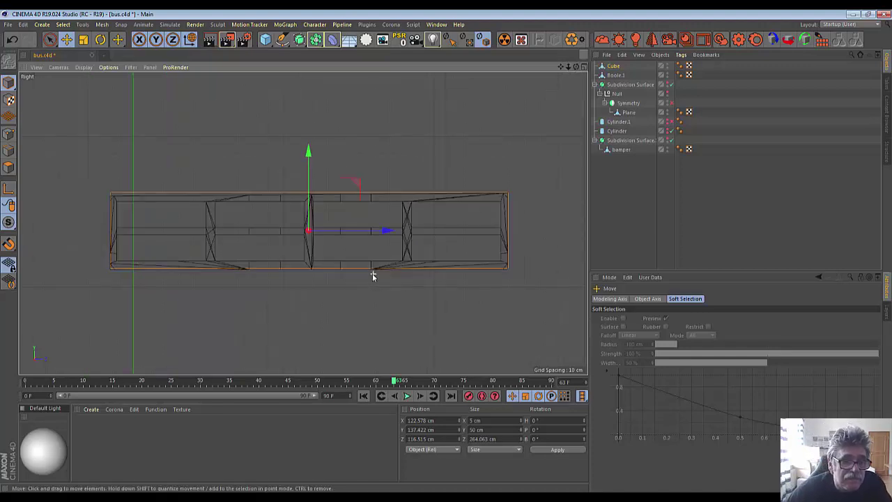
pyautogui.scroll(-1, 373, 273)
pyautogui.moveTo(309, 151); pyautogui.dragTo(310, 153)
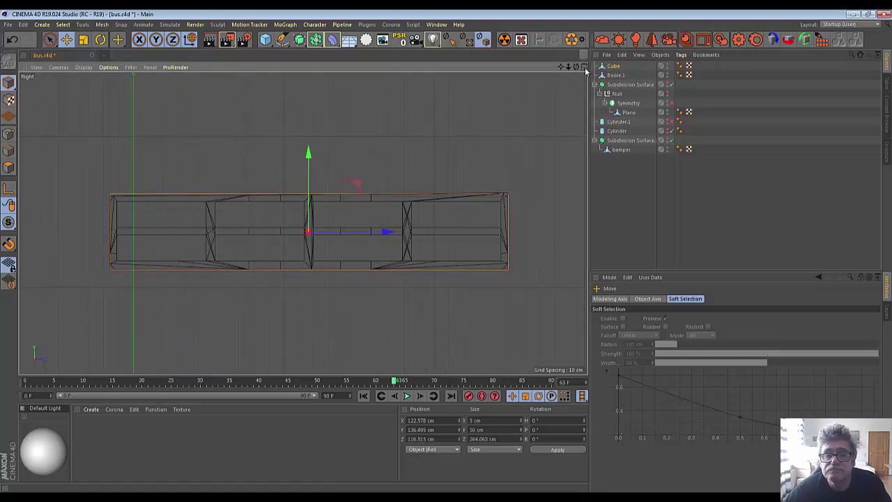
pyautogui.click(31, 117)
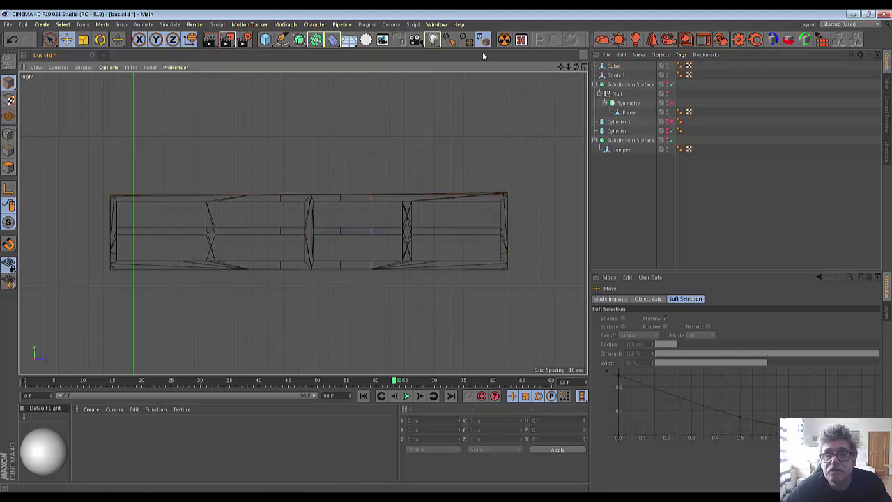
pyautogui.click(9, 168)
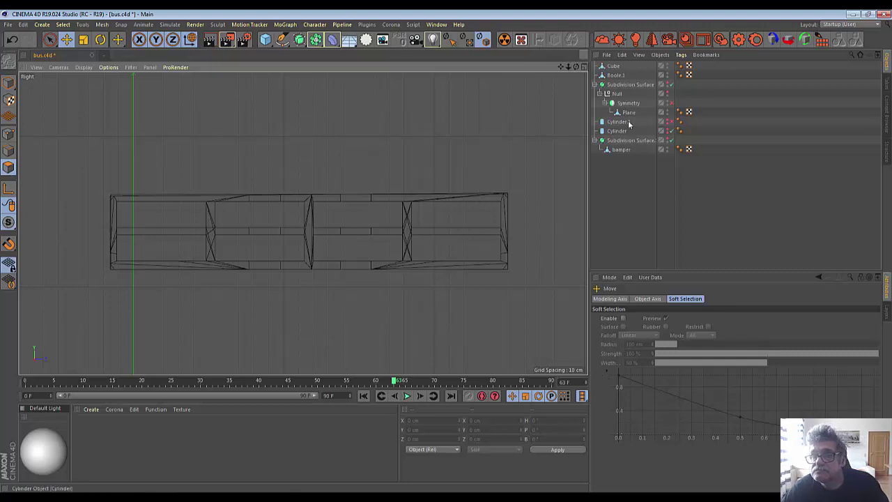
# Add vertical loop cuts across the Cube at both ends and paired cuts at each window divider.
pyautogui.click(615, 67)
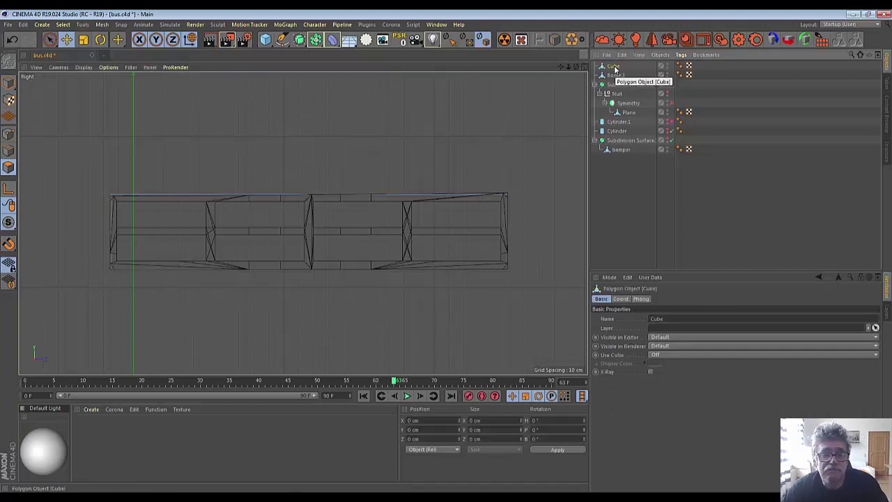
pyautogui.click(555, 39)
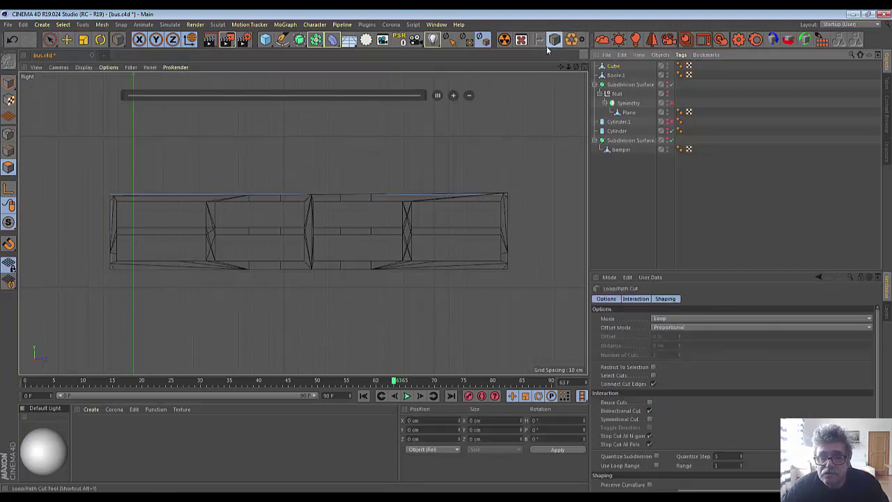
pyautogui.click(119, 200)
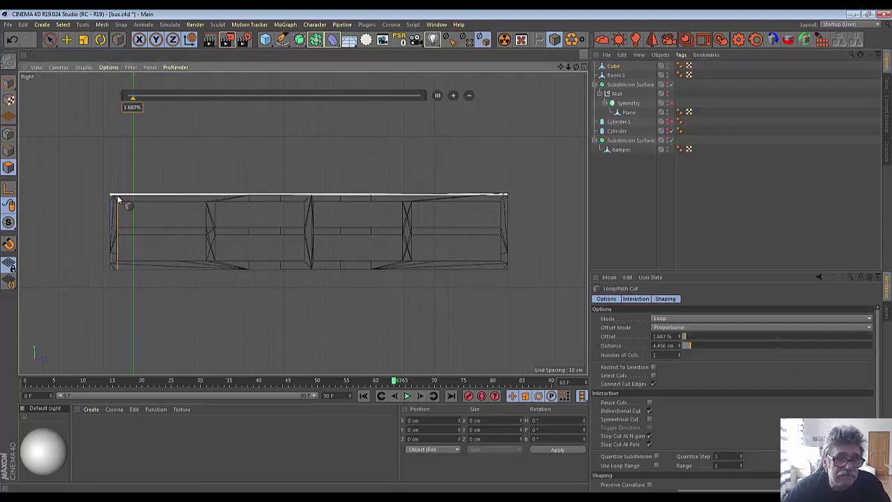
pyautogui.click(208, 201)
pyautogui.click(216, 200)
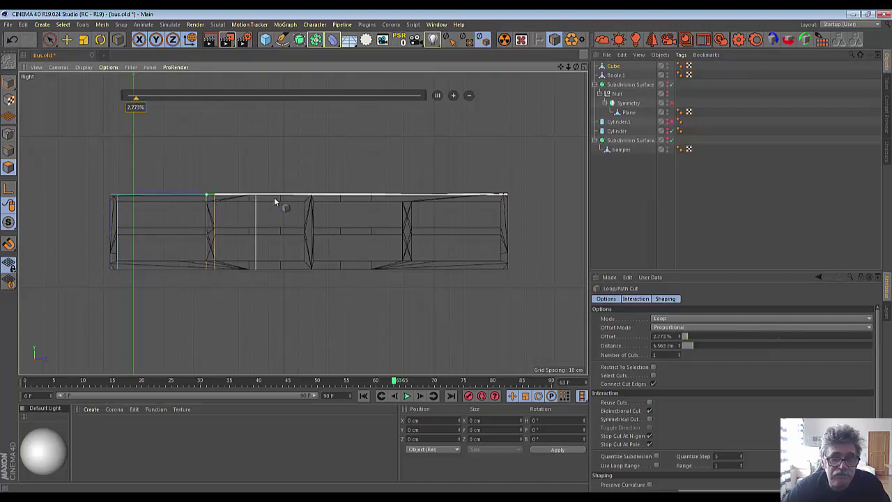
pyautogui.click(307, 200)
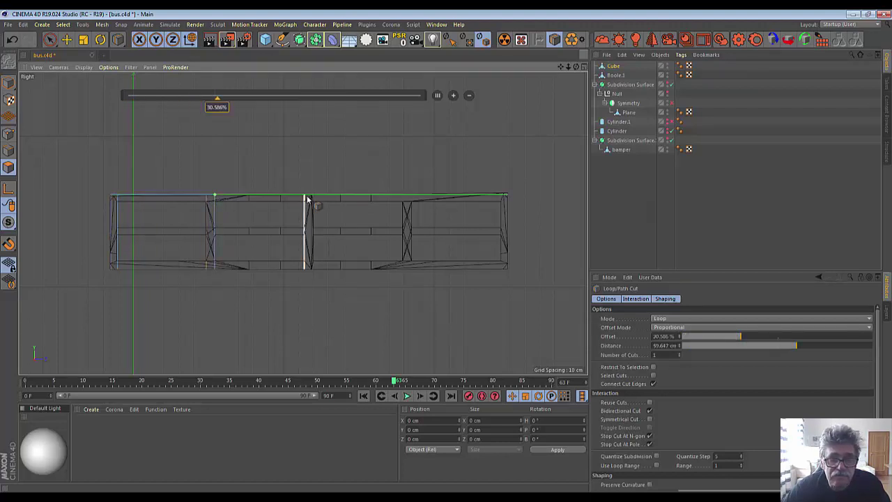
pyautogui.click(314, 200)
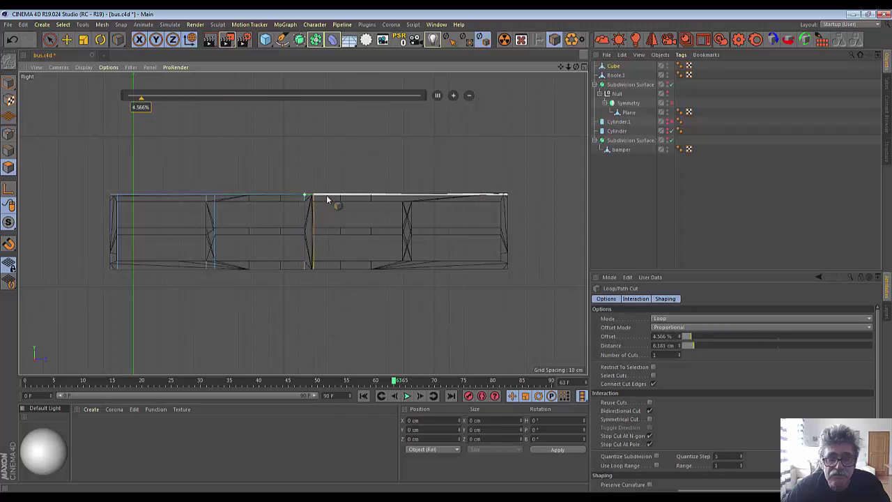
pyautogui.click(404, 201)
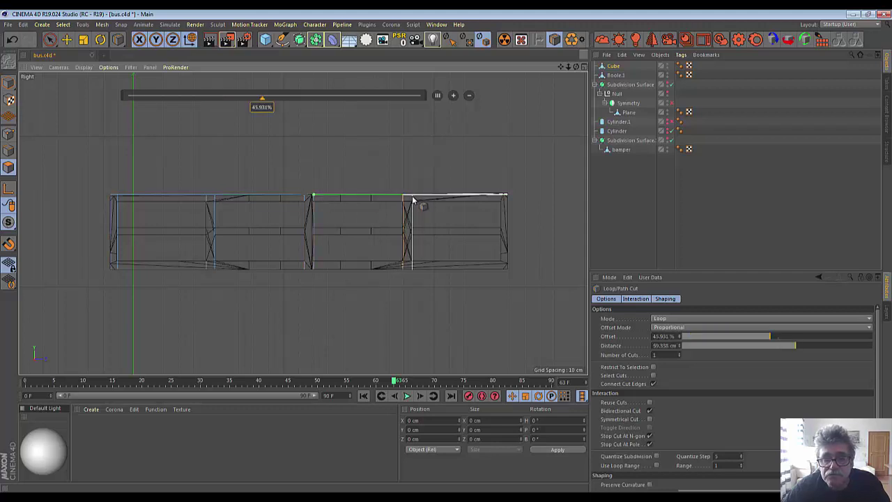
pyautogui.click(500, 196)
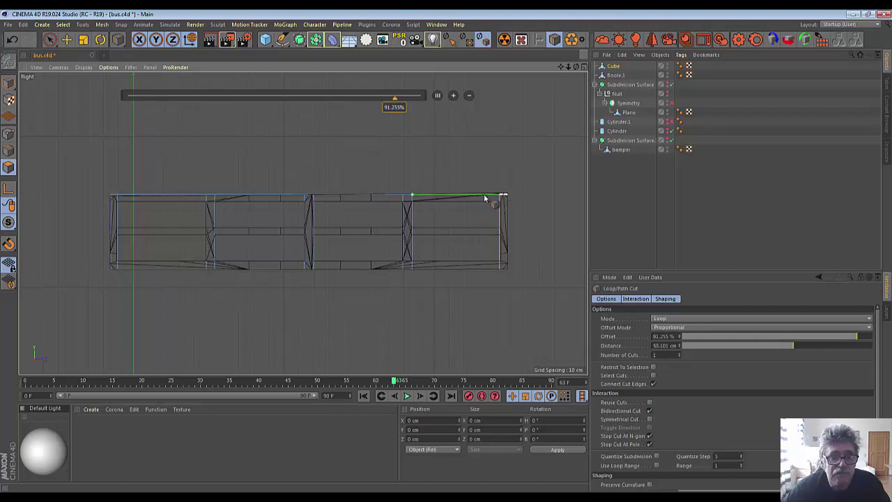
# Add horizontal loop cuts near top, middle and bottom, one more vertical cut, and hide Boole.1.
pyautogui.click(111, 201)
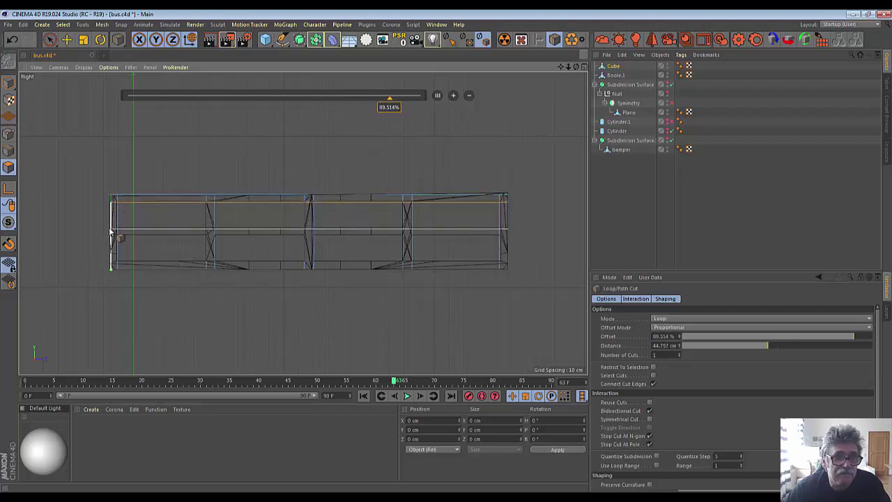
pyautogui.click(110, 236)
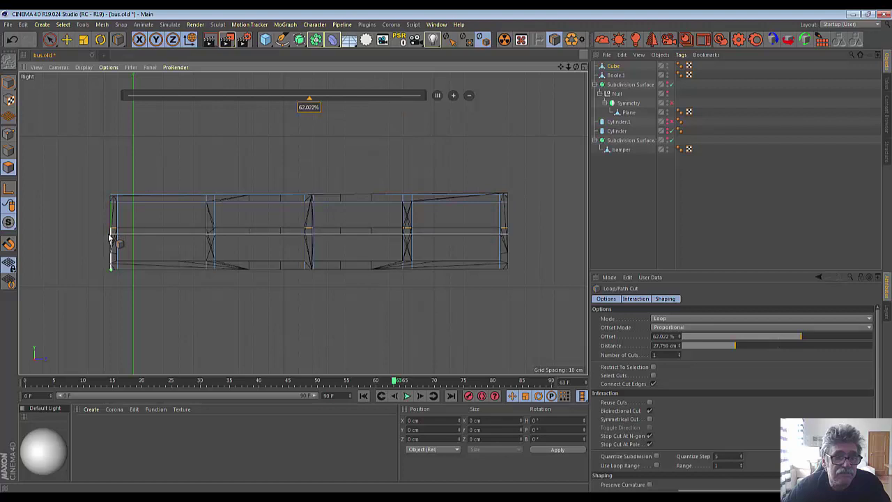
pyautogui.click(110, 236)
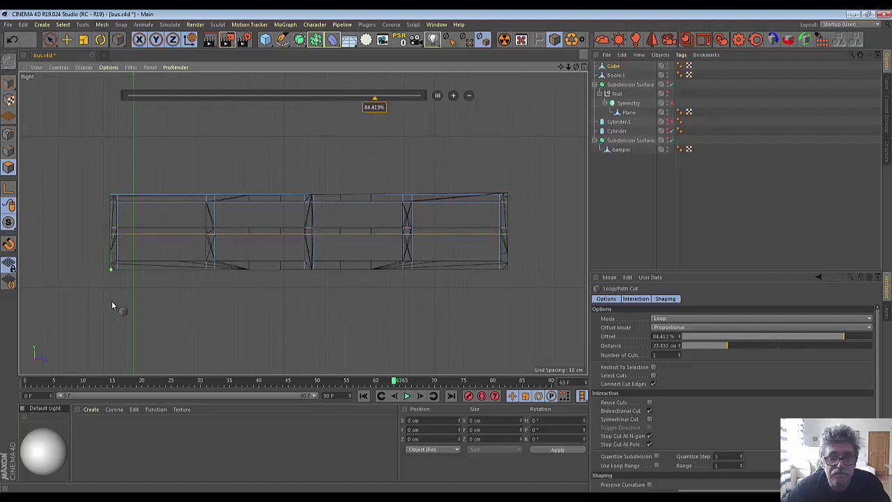
pyautogui.click(111, 264)
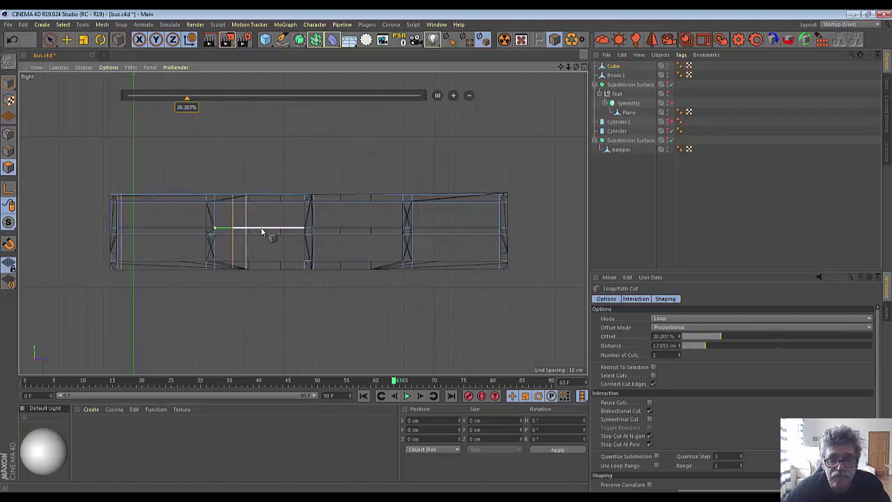
pyautogui.click(427, 231)
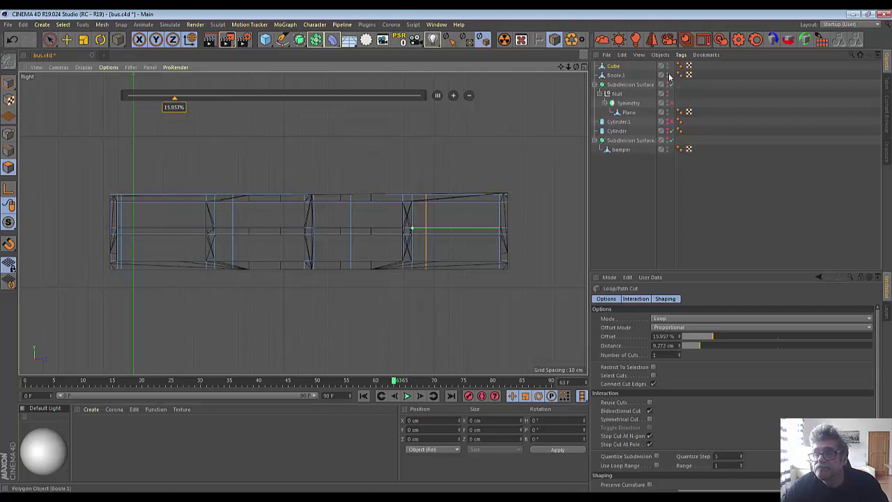
pyautogui.click(668, 74)
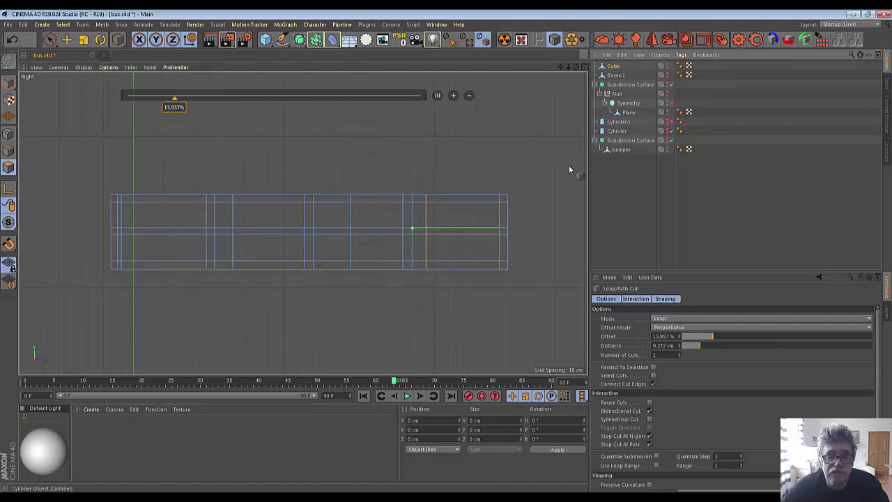
pyautogui.scroll(1, 258, 334)
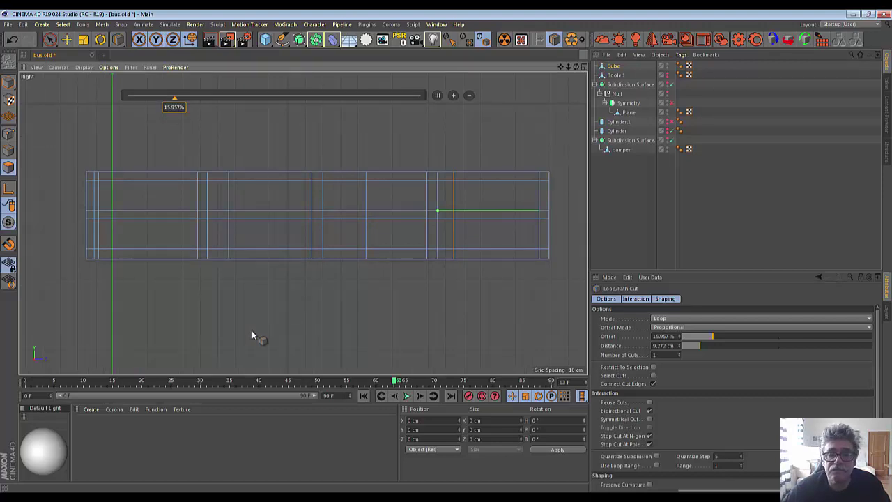
# Show the Perspective view full-size and commit the last loop cut, revealing eight recessed window panes.
pyautogui.click(585, 66)
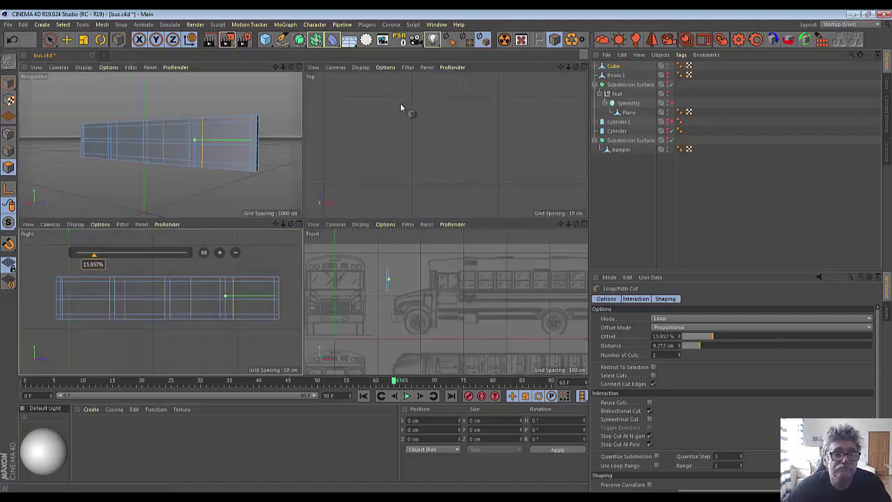
pyautogui.click(298, 67)
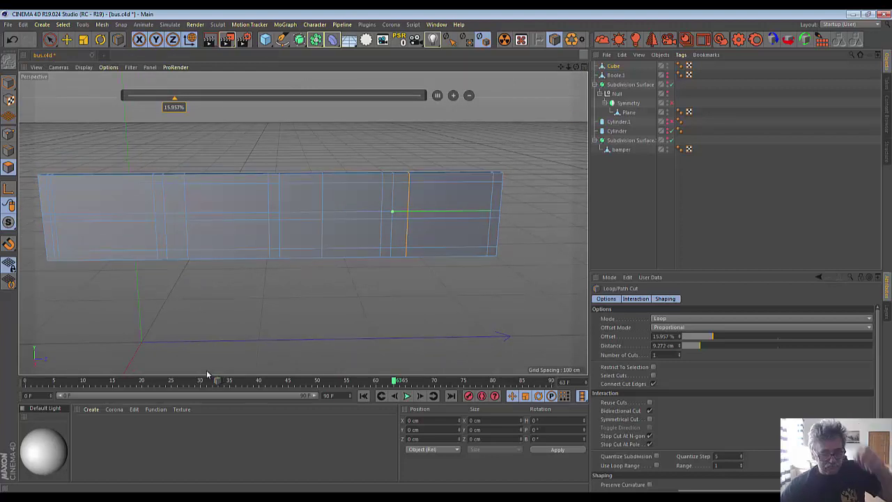
pyautogui.press('Escape')
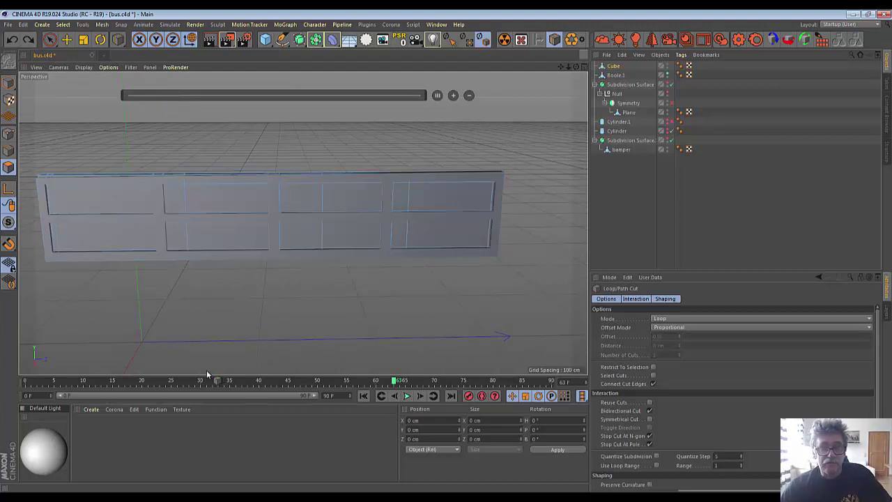
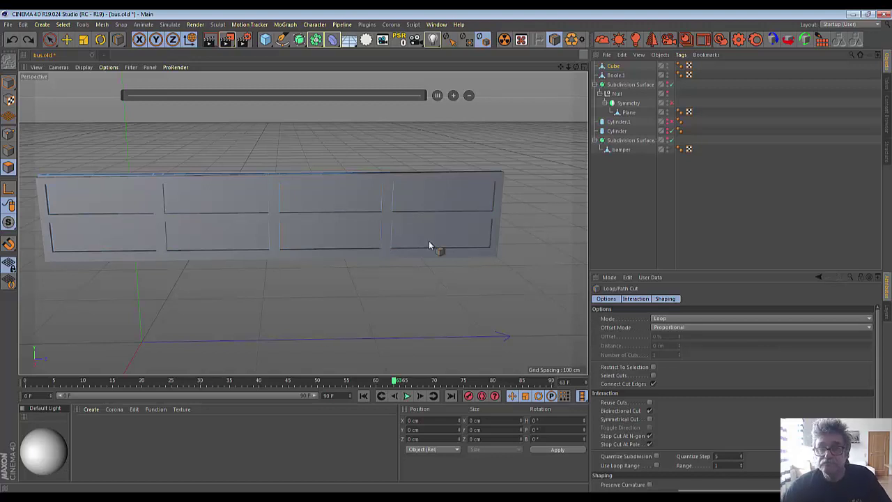
# In the maximised Right view, add two horizontal edge loops across the panel cube.
pyautogui.click(584, 67)
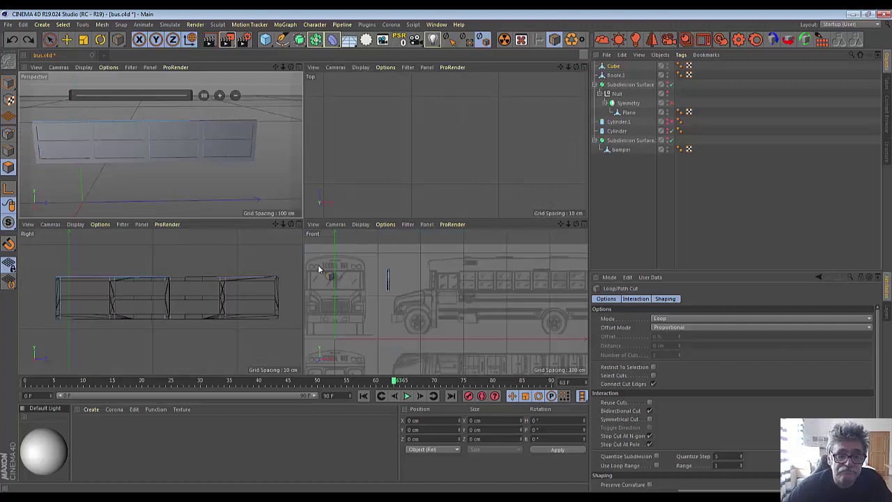
pyautogui.middleClick(303, 224)
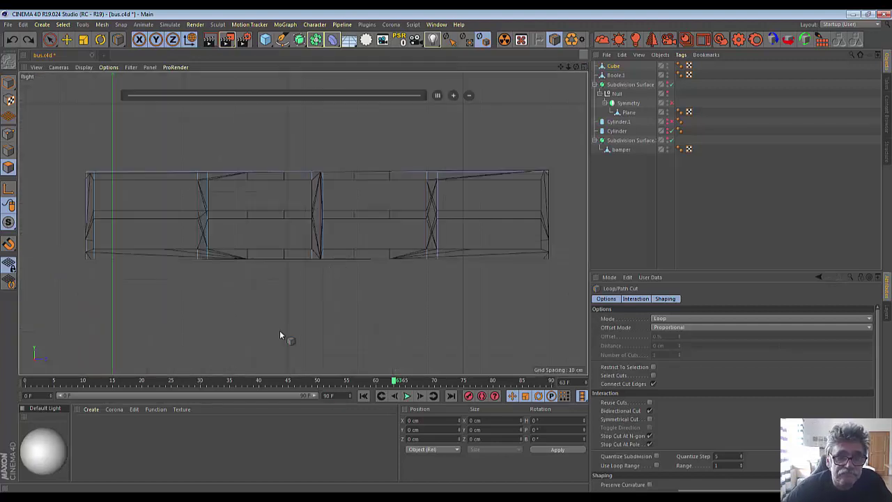
pyautogui.click(547, 249)
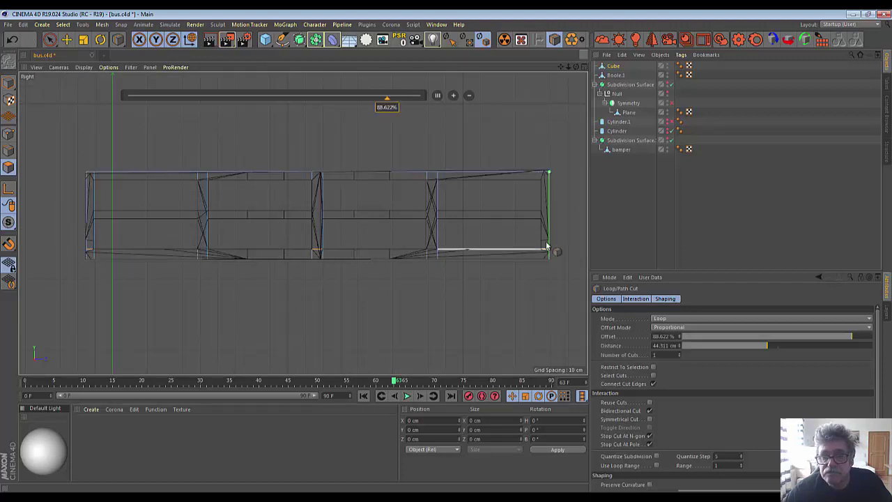
pyautogui.click(550, 209)
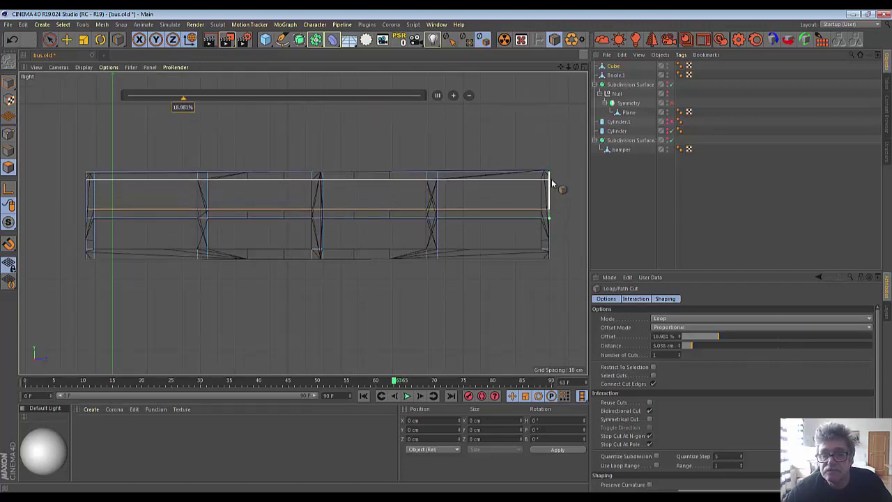
pyautogui.click(550, 179)
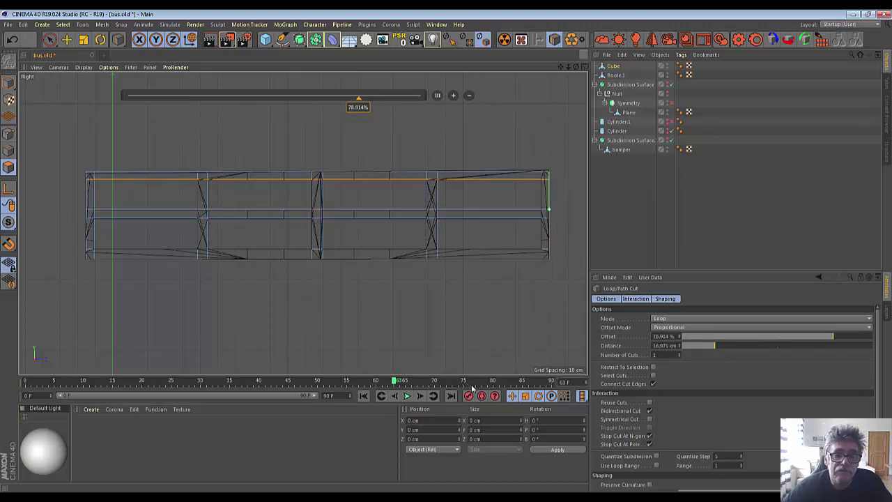
# Back in the full-size Perspective view, set Boole.1 invisible in the editor.
pyautogui.click(584, 66)
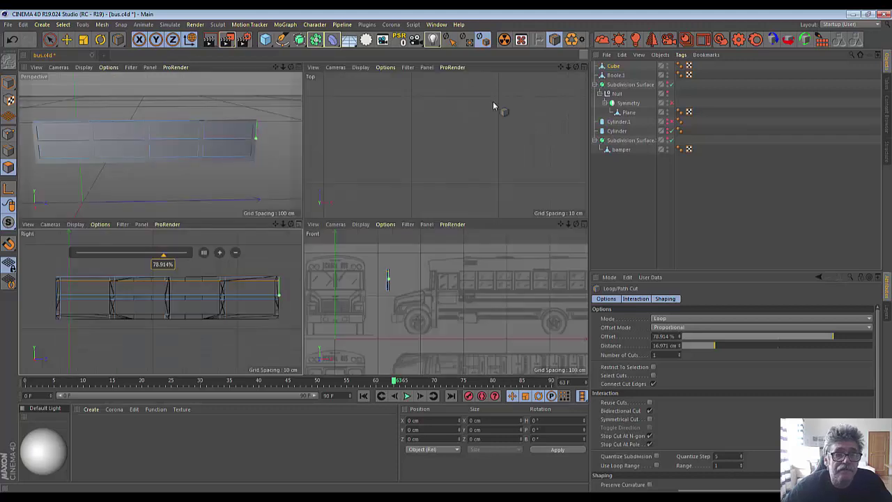
pyautogui.click(297, 67)
pyautogui.click(667, 75)
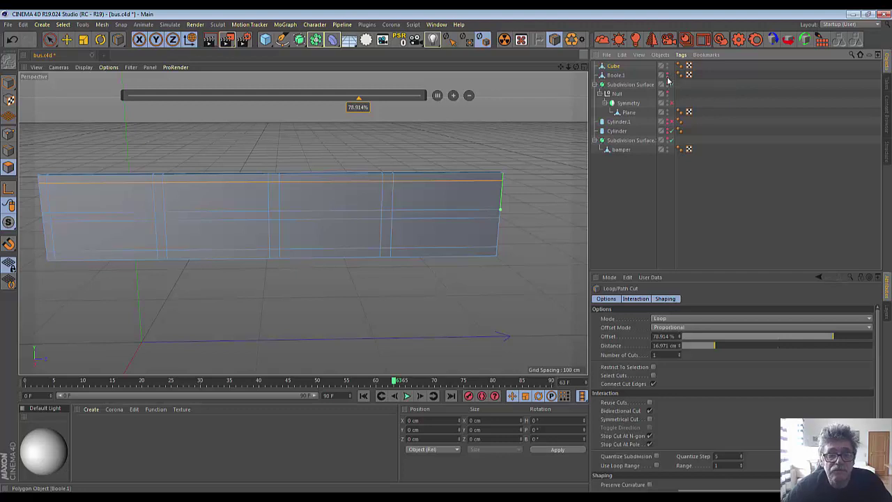
pyautogui.click(616, 77)
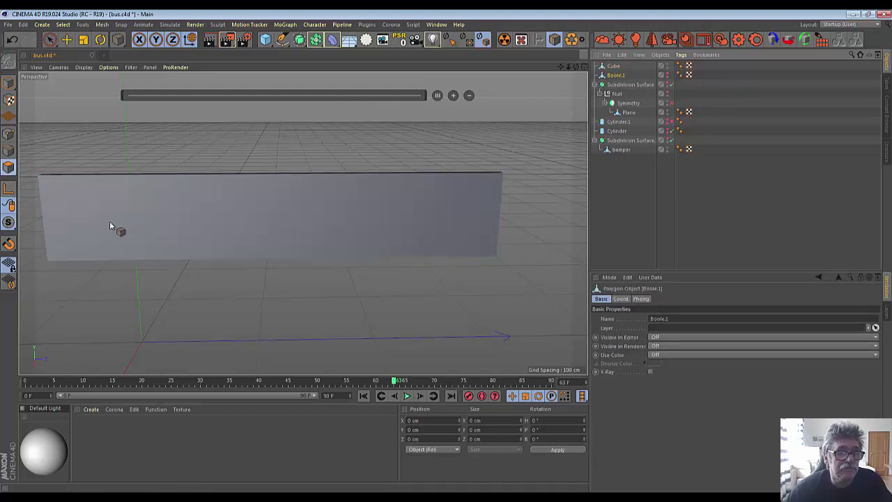
# Select the Cube and orbit the Perspective view around the panel.
pyautogui.click(615, 67)
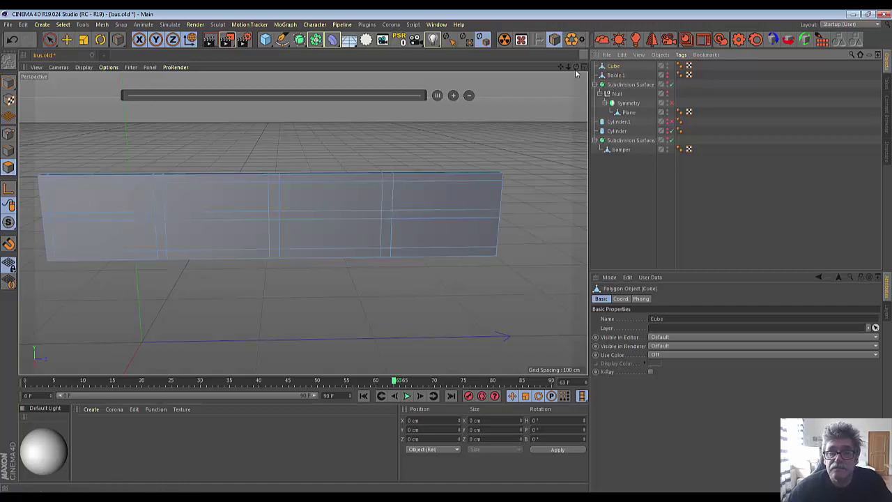
pyautogui.keyDown('alt'); pyautogui.moveTo(575, 80); pyautogui.dragTo(488, 112); pyautogui.keyUp('alt')
pyautogui.keyDown('alt'); pyautogui.moveTo(273, 217); pyautogui.dragTo(303, 223); pyautogui.keyUp('alt')
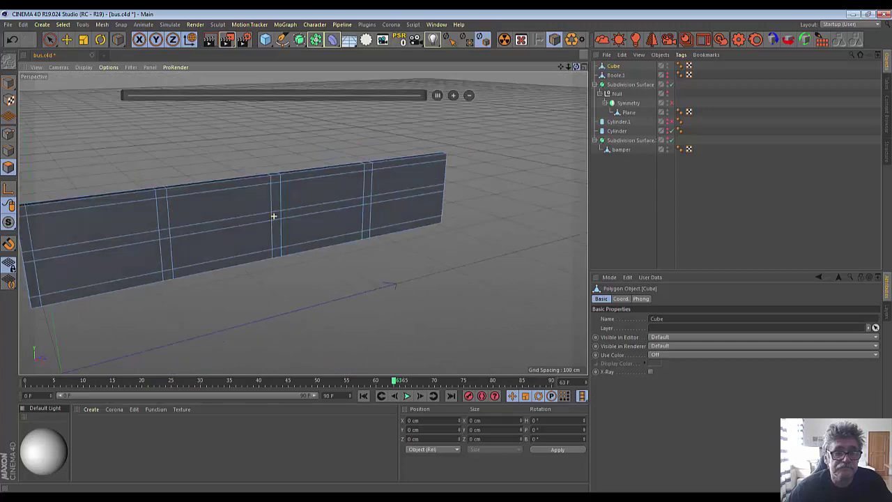
pyautogui.keyDown('alt'); pyautogui.moveTo(303, 223); pyautogui.dragTo(432, 223, button='middle'); pyautogui.keyUp('alt')
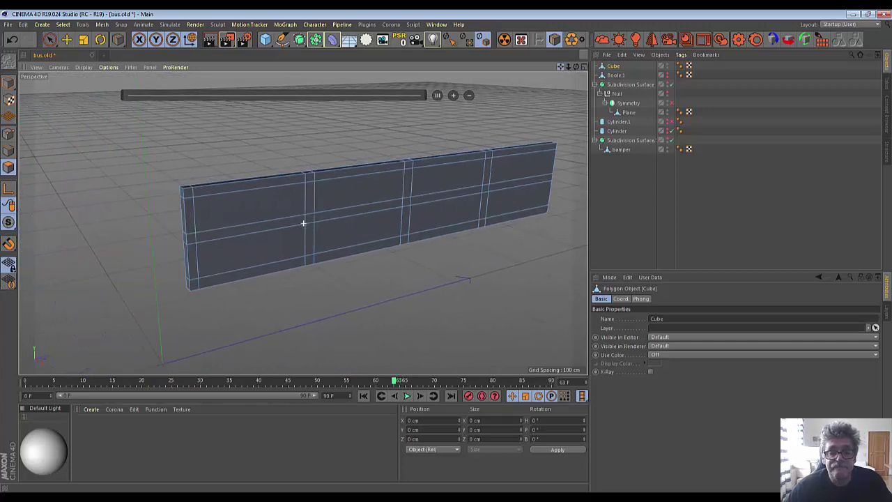
pyautogui.moveTo(577, 66); pyautogui.dragTo(537, 89)
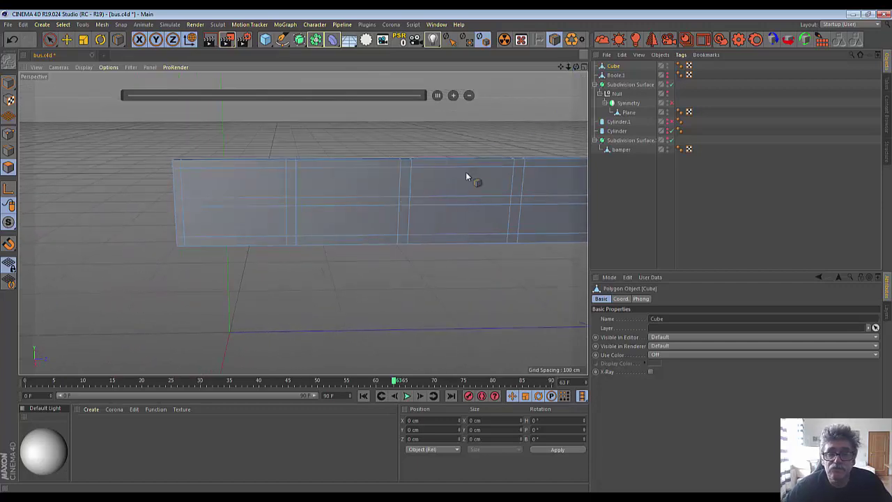
pyautogui.moveTo(574, 67); pyautogui.dragTo(586, 68)
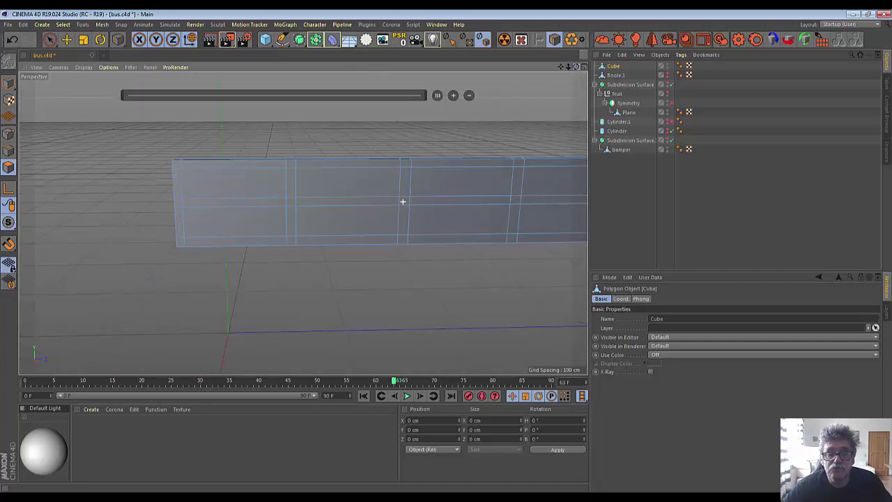
# Maximise the Right view on the panel cube and switch to Points mode.
pyautogui.click(584, 67)
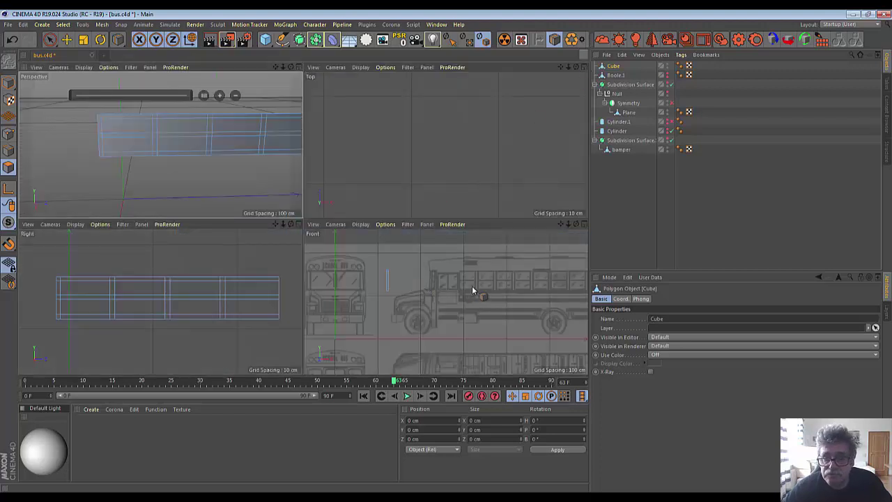
pyautogui.scroll(2, 56, 335)
pyautogui.scroll(2, 55, 335)
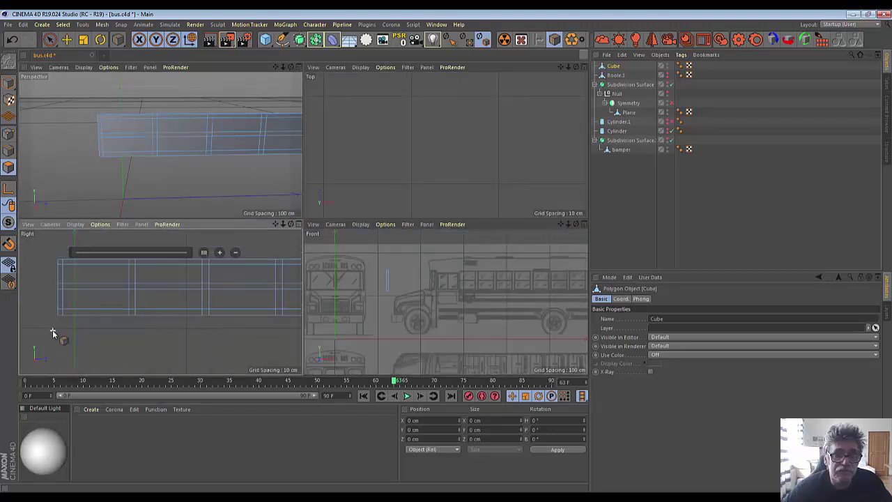
pyautogui.click(297, 225)
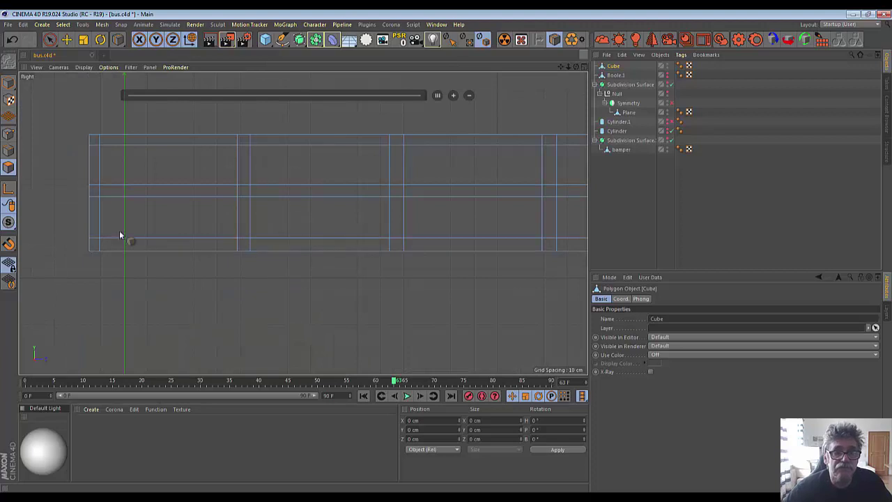
pyautogui.click(8, 134)
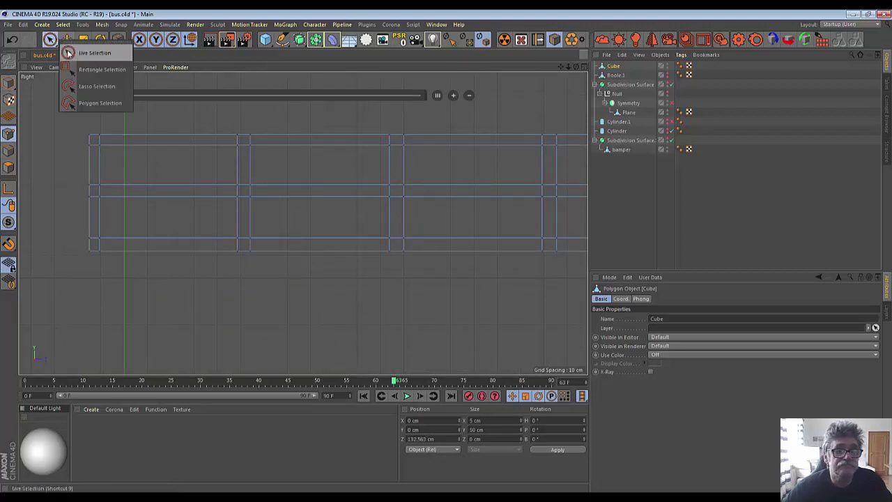
# Box-select the left divider's column of points and scale them apart horizontally.
pyautogui.moveTo(53, 40); pyautogui.dragTo(96, 53)
pyautogui.click(238, 135)
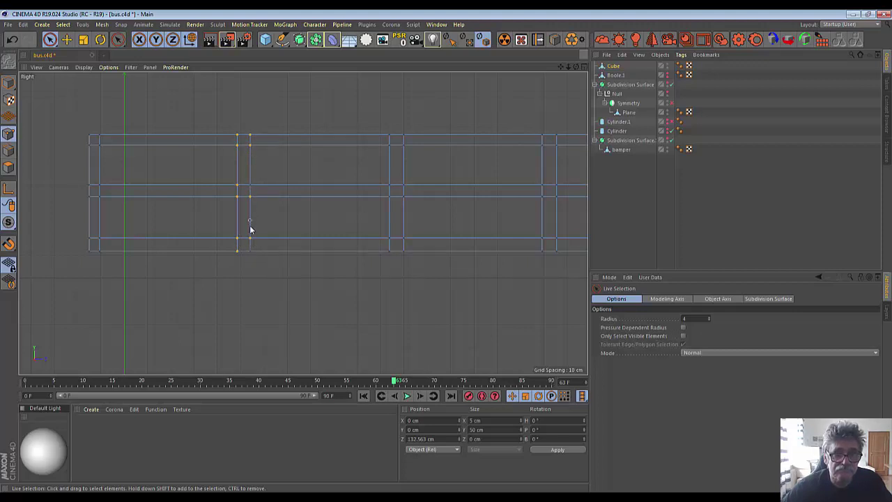
pyautogui.moveTo(251, 229); pyautogui.dragTo(252, 255)
pyautogui.moveTo(49, 40); pyautogui.dragTo(69, 70)
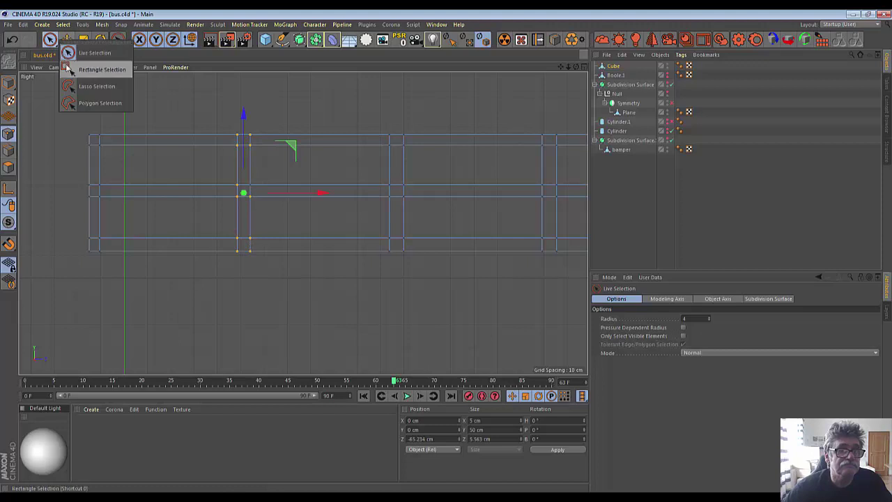
pyautogui.moveTo(222, 115); pyautogui.dragTo(284, 295)
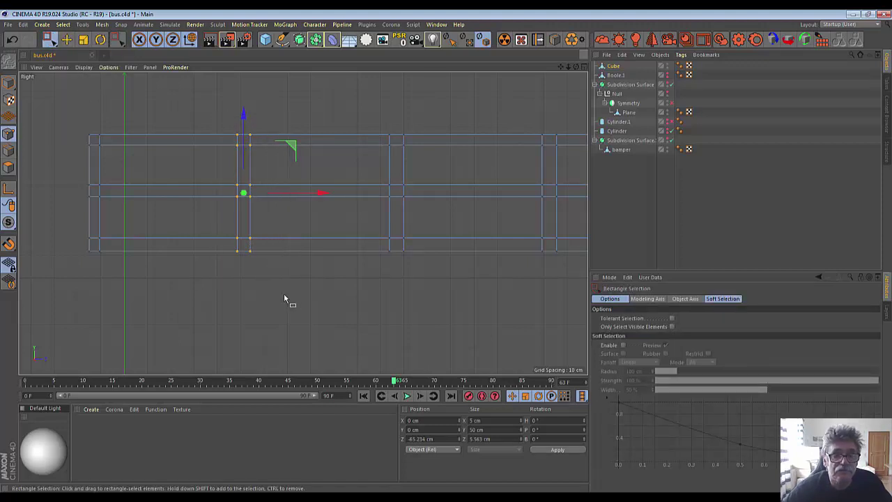
pyautogui.click(83, 40)
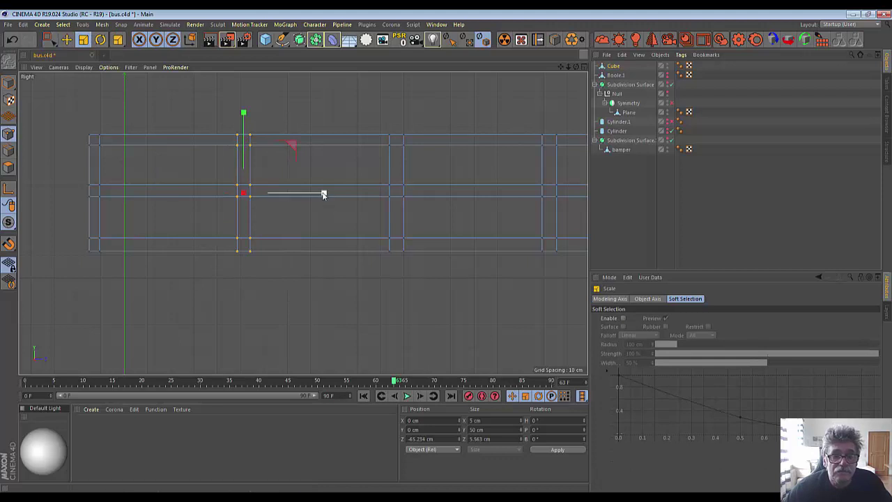
pyautogui.moveTo(324, 196); pyautogui.dragTo(357, 196)
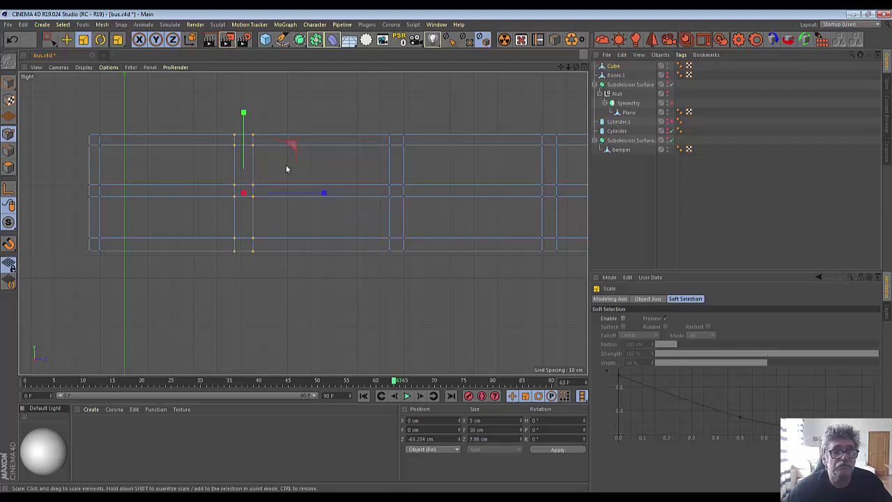
# Box-select the next vertical column pair and spread it apart to about 148.889%.
pyautogui.click(53, 43)
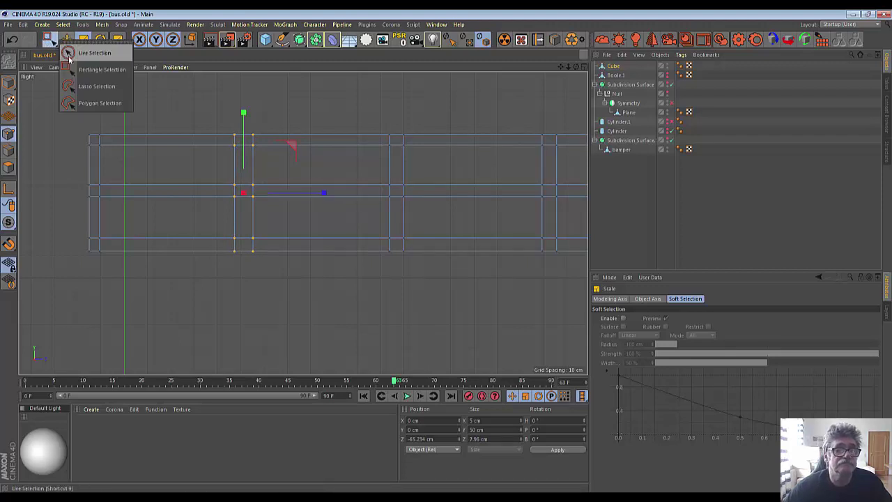
pyautogui.click(68, 65)
pyautogui.moveTo(372, 105); pyautogui.dragTo(438, 282)
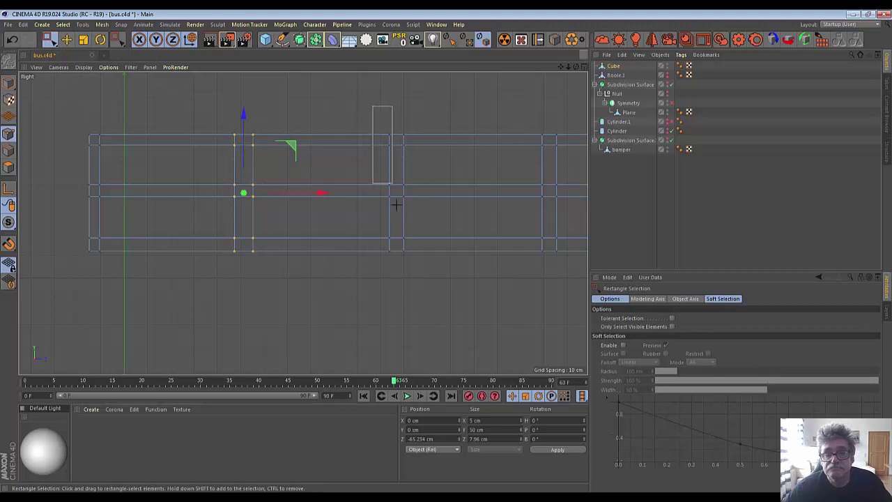
pyautogui.click(83, 39)
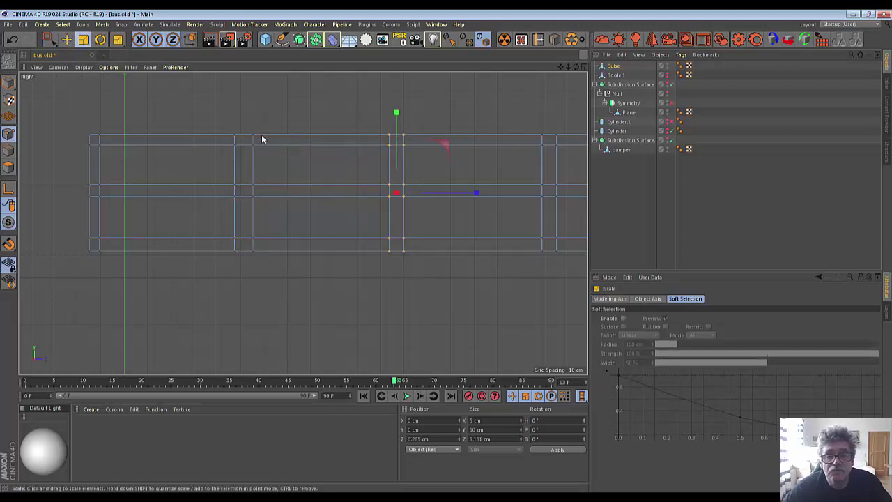
pyautogui.moveTo(481, 200); pyautogui.dragTo(508, 196)
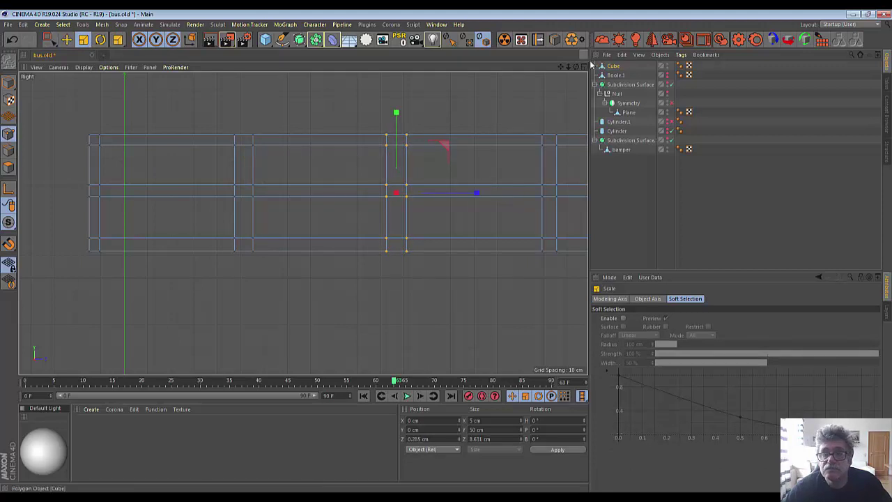
pyautogui.moveTo(484, 216); pyautogui.dragTo(266, 228, button='middle')
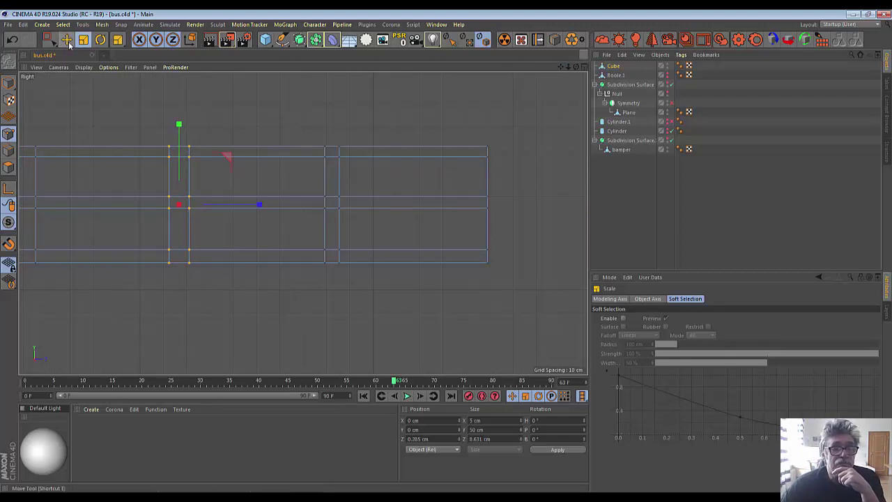
# Box-select the right divider's points and scale them apart along one axis, undoing a stray uniform scale.
pyautogui.click(269, 130)
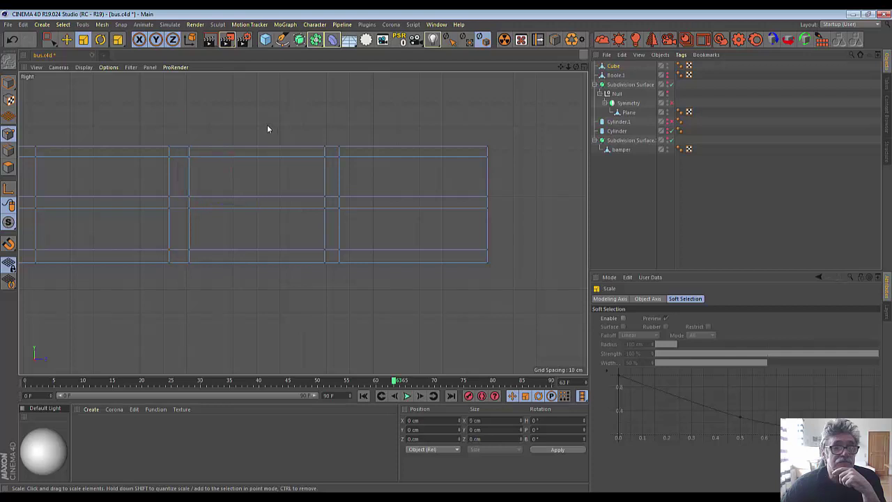
pyautogui.moveTo(47, 39)
pyautogui.mouseDown()
pyautogui.moveTo(66, 52)
pyautogui.moveTo(67, 69)
pyautogui.mouseUp()
pyautogui.moveTo(315, 116); pyautogui.dragTo(363, 308)
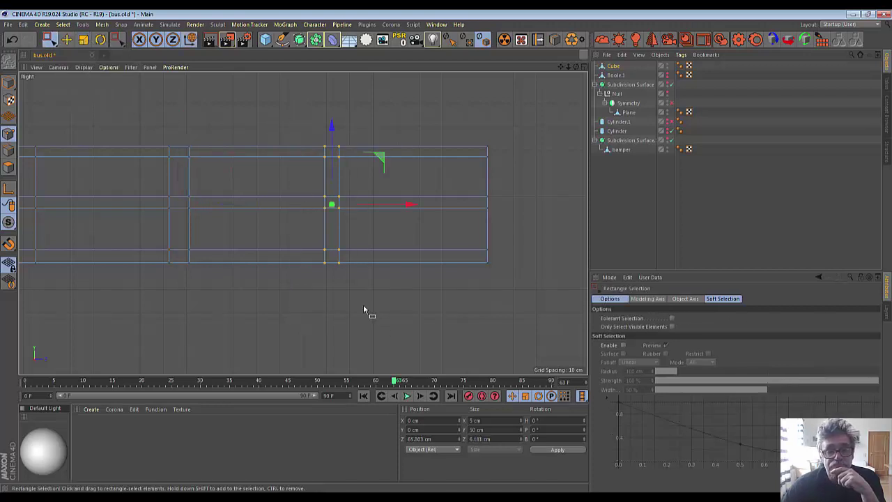
pyautogui.click(83, 39)
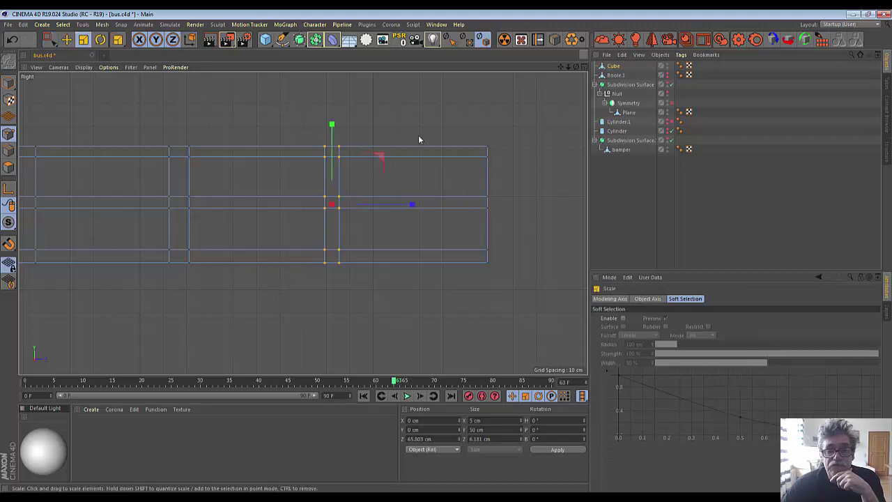
pyautogui.moveTo(418, 134); pyautogui.dragTo(454, 129)
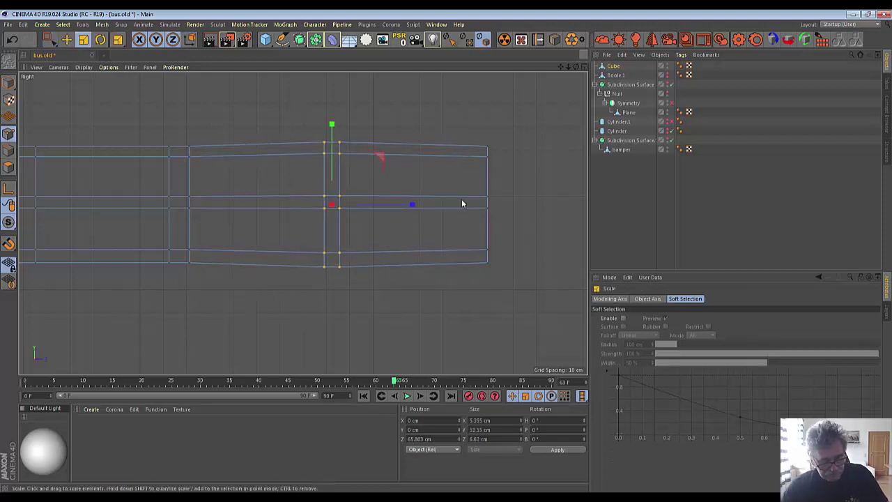
pyautogui.hotkey('ctrl', 'z')
pyautogui.moveTo(412, 205); pyautogui.dragTo(453, 213)
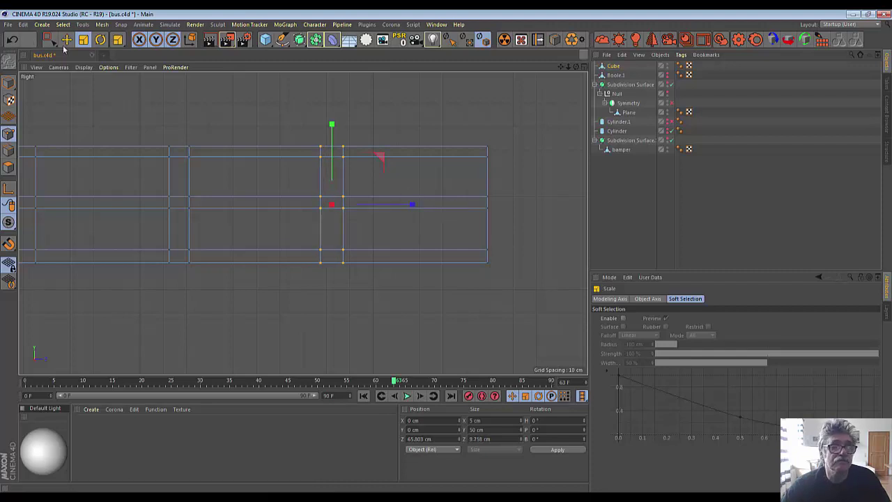
# Cut a vertical edge loop near the panel's right end at about 90.5% offset.
pyautogui.click(555, 39)
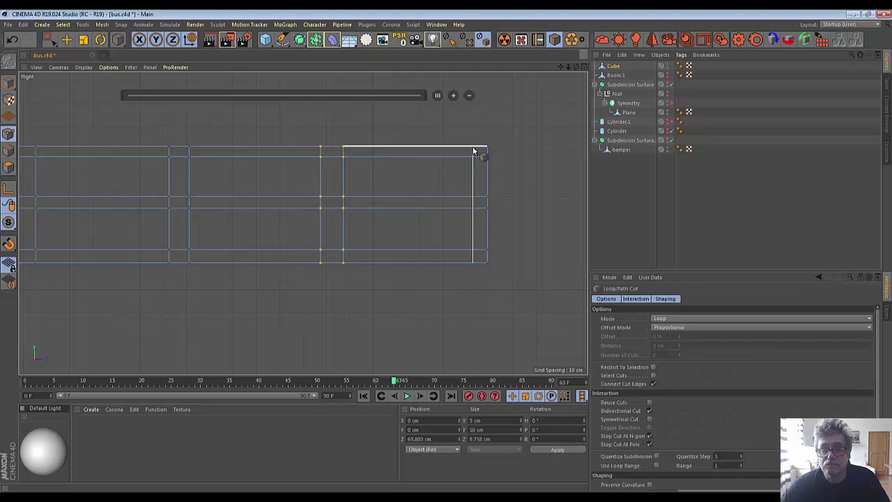
pyautogui.click(474, 151)
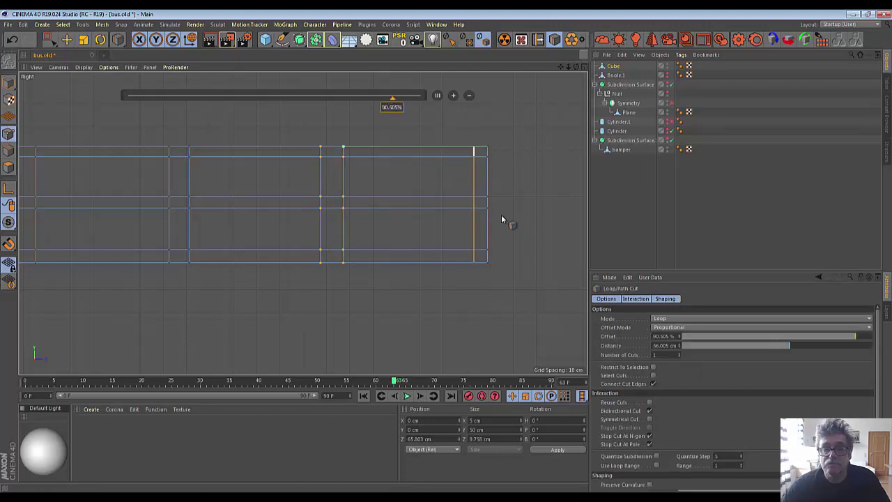
pyautogui.click(613, 66)
# Maximise the Perspective view, zoom out, and switch to Live Selection.
pyautogui.click(584, 67)
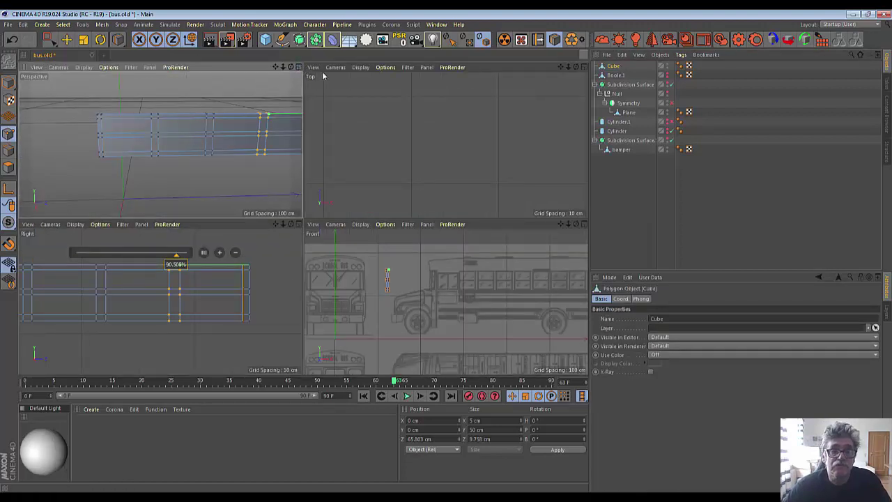
pyautogui.click(298, 67)
pyautogui.scroll(-2, 389, 152)
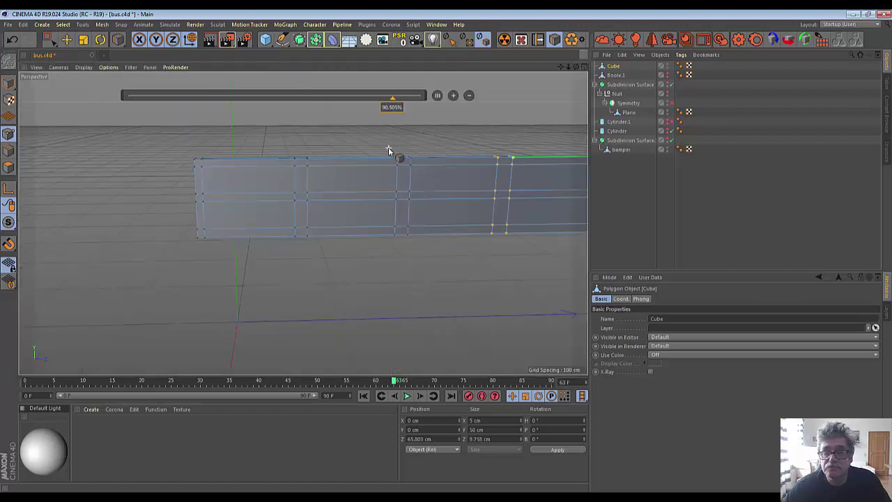
pyautogui.scroll(-1, 389, 152)
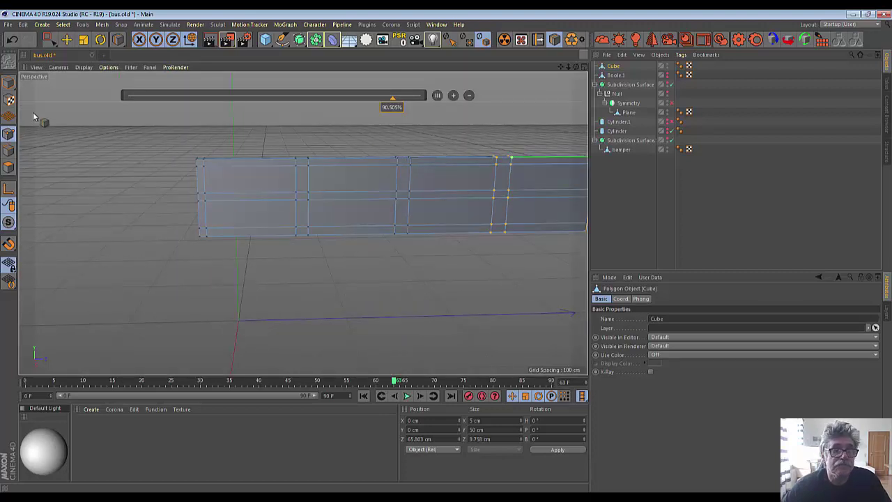
pyautogui.click(49, 40)
pyautogui.click(69, 53)
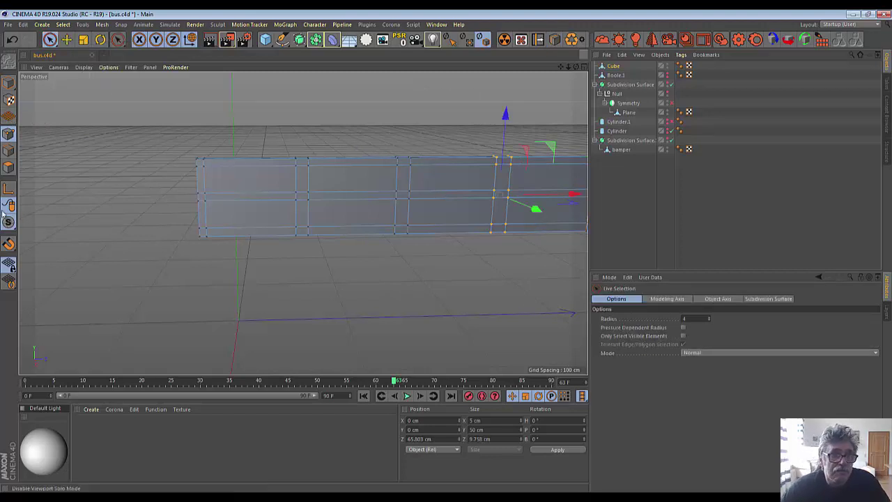
# In Polygons mode, select all eight window-pane polygons with Live Selection.
pyautogui.click(8, 167)
pyautogui.click(233, 185)
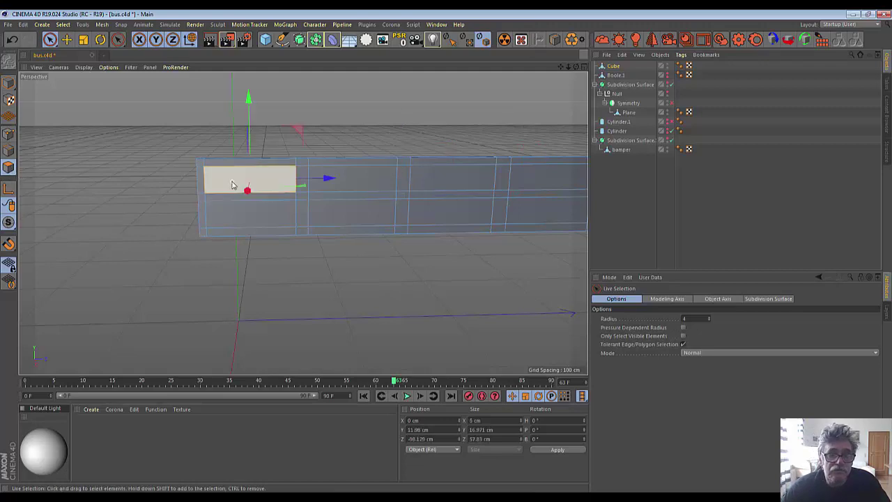
pyautogui.moveTo(577, 67)
pyautogui.mouseDown()
pyautogui.moveTo(488, 77)
pyautogui.moveTo(375, 177)
pyautogui.mouseUp()
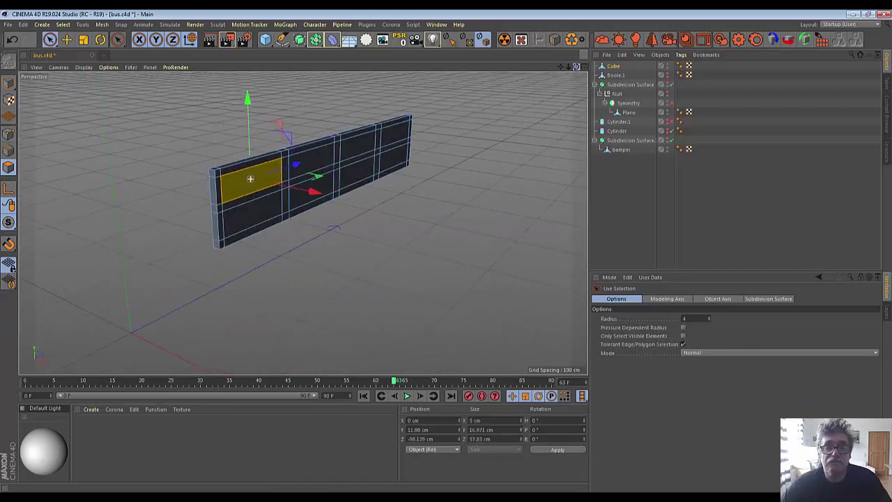
pyautogui.keyDown('shift'); pyautogui.click(264, 220); pyautogui.keyUp('shift')
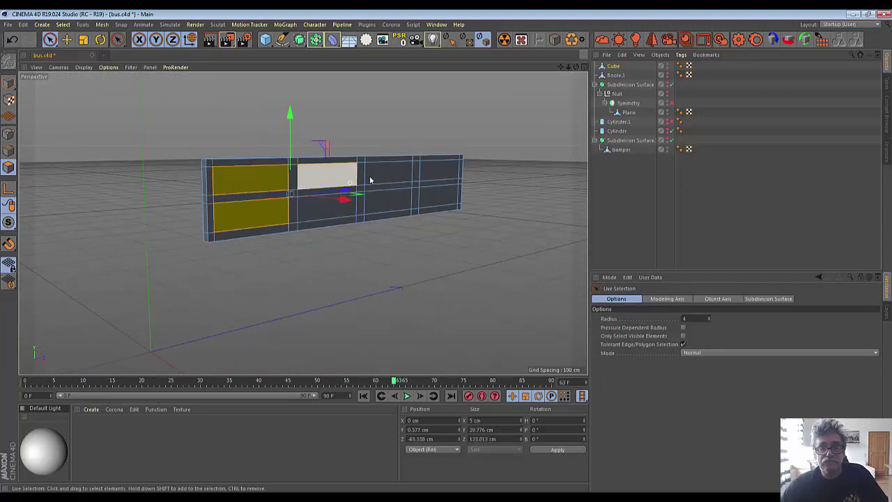
pyautogui.keyDown('shift'); pyautogui.click(349, 180); pyautogui.keyUp('shift')
pyautogui.keyDown('shift'); pyautogui.click(337, 204); pyautogui.keyUp('shift')
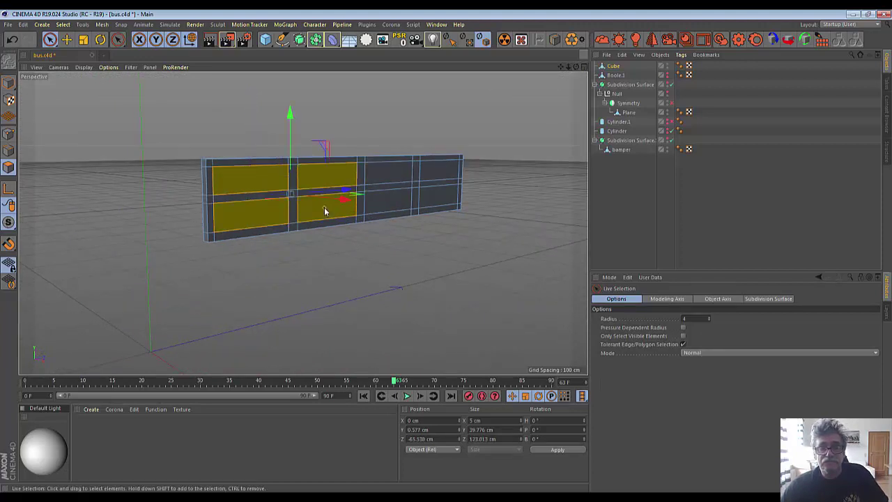
pyautogui.keyDown('shift'); pyautogui.click(382, 183); pyautogui.keyUp('shift')
pyautogui.keyDown('shift'); pyautogui.moveTo(380, 210); pyautogui.dragTo(442, 174); pyautogui.keyUp('shift')
pyautogui.keyDown('shift'); pyautogui.click(452, 197); pyautogui.keyUp('shift')
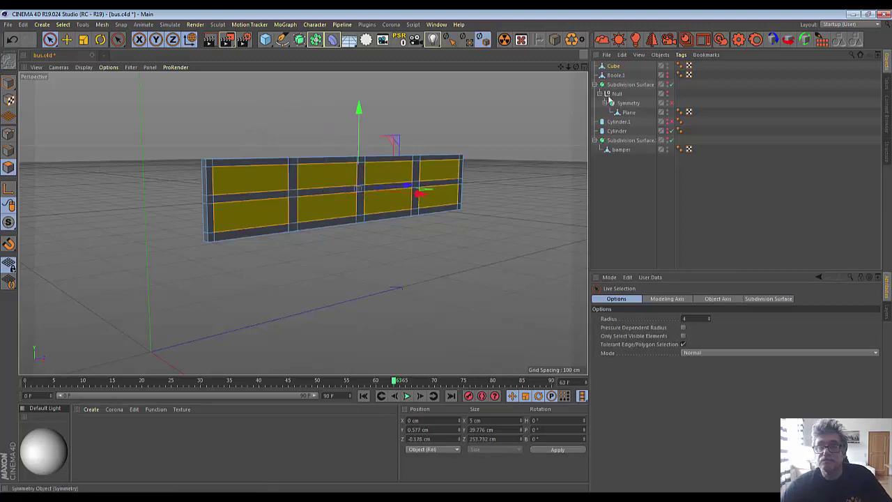
pyautogui.moveTo(419, 192)
pyautogui.keyDown('alt'); pyautogui.mouseDown()
pyautogui.moveTo(358, 188)
pyautogui.moveTo(488, 105)
pyautogui.moveTo(584, 78)
pyautogui.mouseUp(); pyautogui.keyUp('alt')
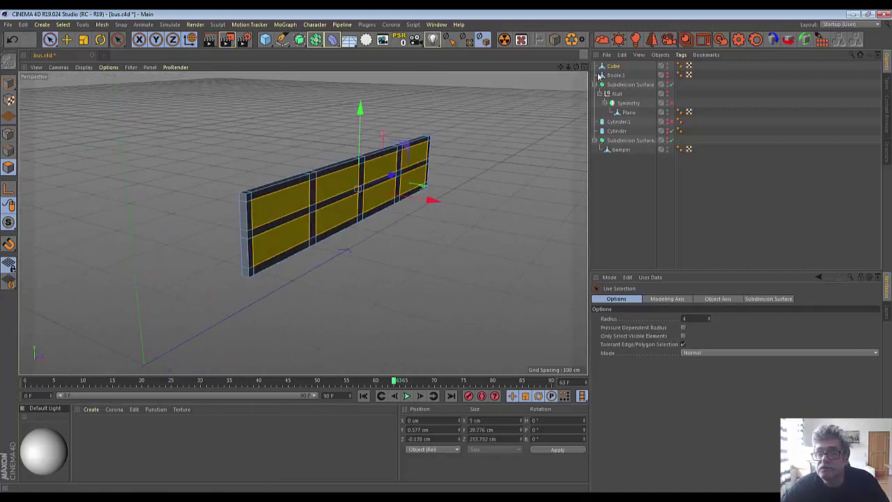
# Bridge the lower and upper window panes through to the panel's back face, redoing one pane.
pyautogui.rightClick(531, 112)
pyautogui.click(551, 145)
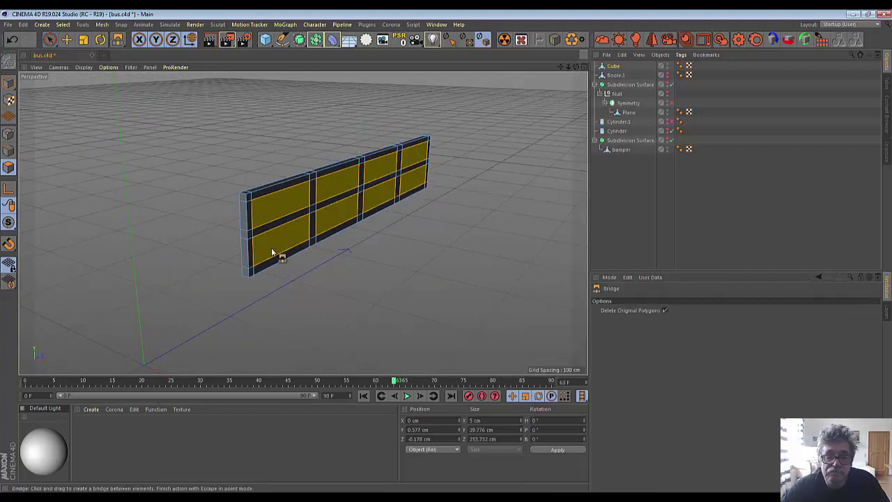
pyautogui.moveTo(311, 238); pyautogui.dragTo(261, 237)
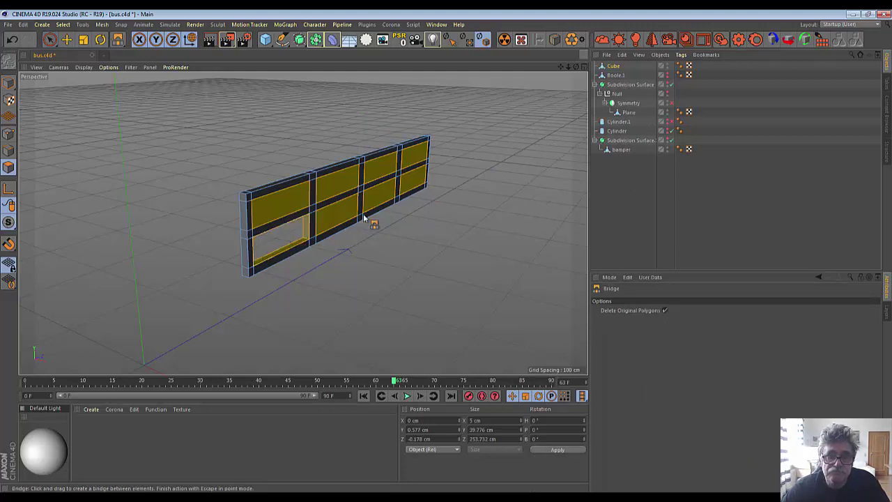
pyautogui.moveTo(357, 218); pyautogui.dragTo(336, 213)
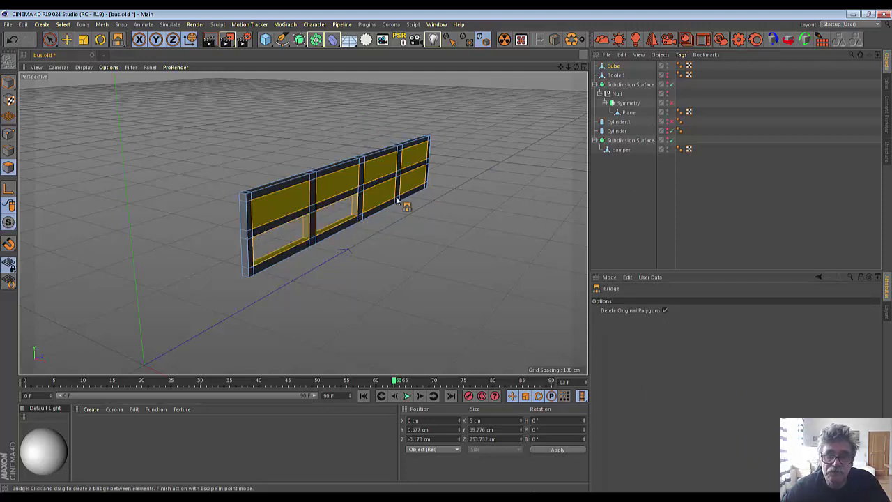
pyautogui.moveTo(394, 201); pyautogui.dragTo(379, 199)
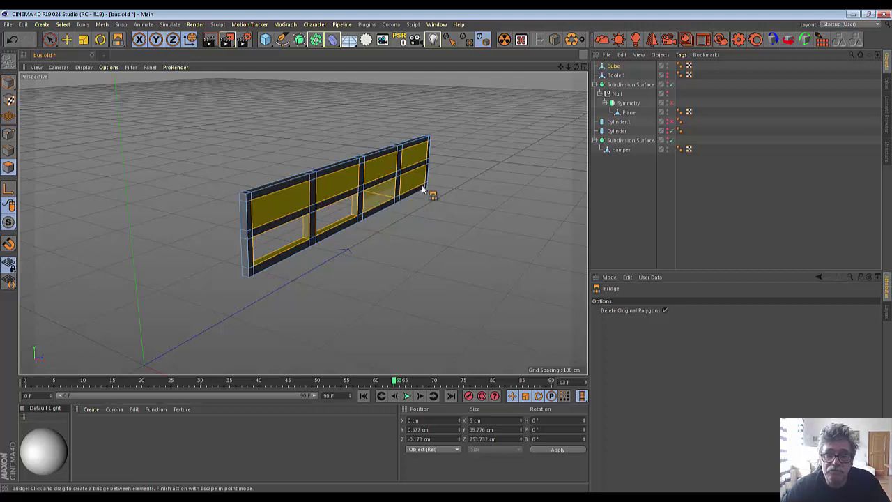
pyautogui.hotkey('ctrl', 'z')
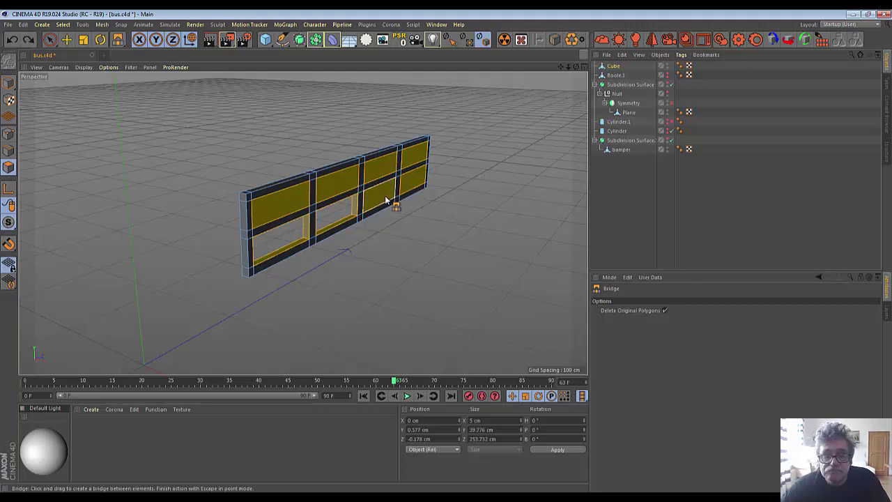
pyautogui.moveTo(392, 201); pyautogui.dragTo(380, 200)
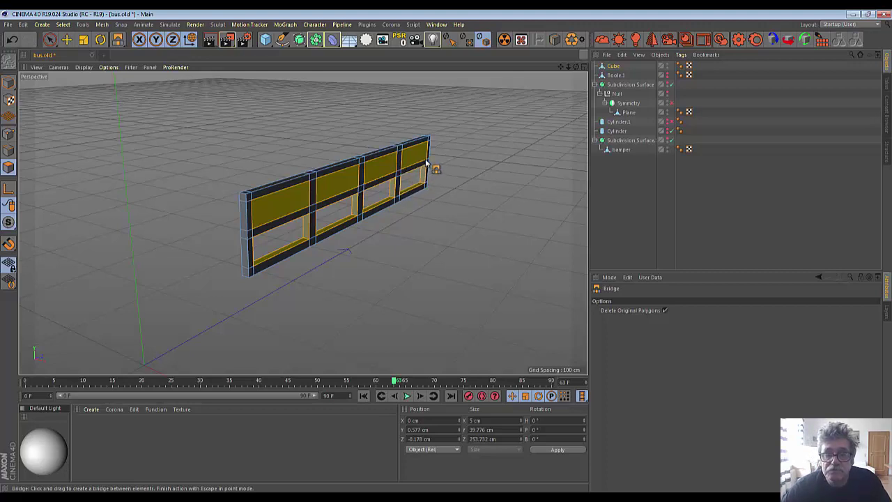
pyautogui.moveTo(427, 162); pyautogui.dragTo(430, 164)
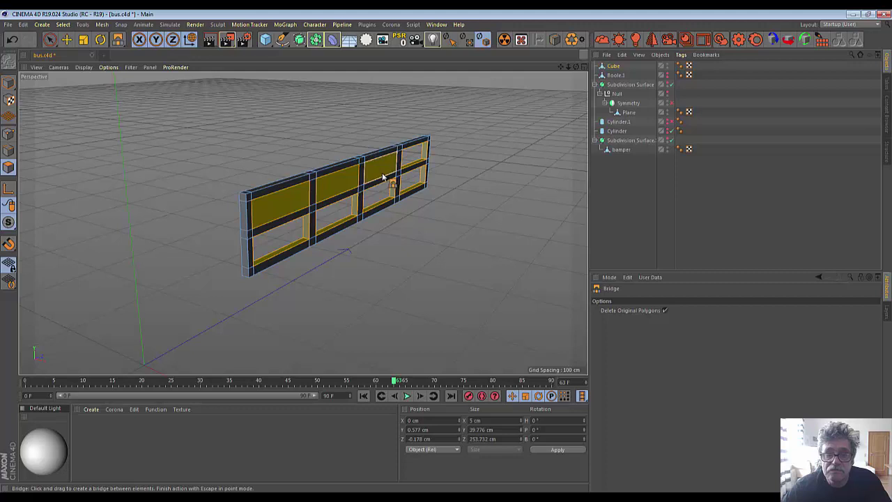
pyautogui.moveTo(380, 173)
pyautogui.mouseDown()
pyautogui.moveTo(345, 188)
pyautogui.moveTo(335, 207)
pyautogui.mouseUp()
pyautogui.moveTo(278, 212); pyautogui.dragTo(281, 215)
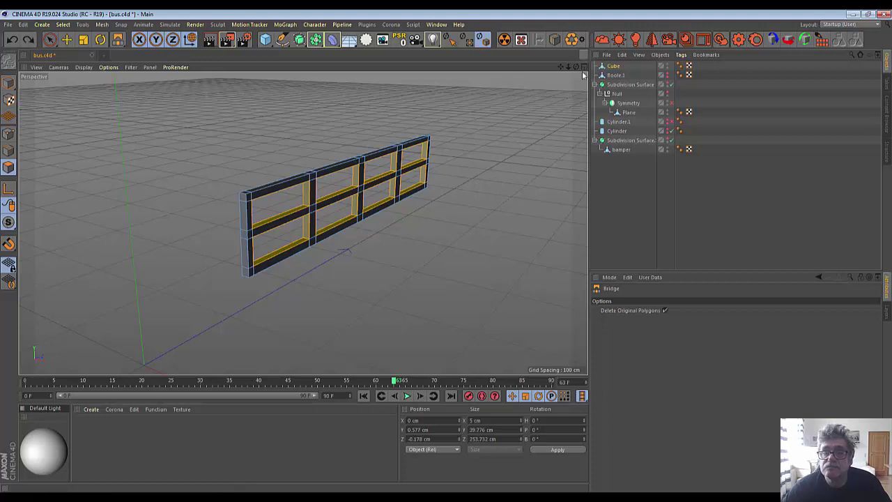
pyautogui.moveTo(576, 66)
pyautogui.mouseDown()
pyautogui.moveTo(516, 67)
pyautogui.moveTo(471, 122)
pyautogui.mouseUp()
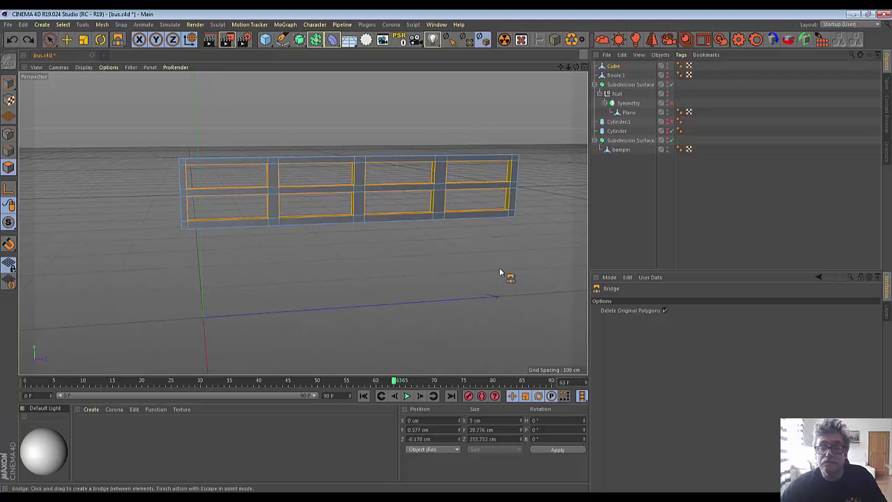
# Pick Live Selection, select the Cube in the Object Manager, and open the Deformer palette.
pyautogui.click(50, 42)
pyautogui.click(66, 54)
pyautogui.click(194, 234)
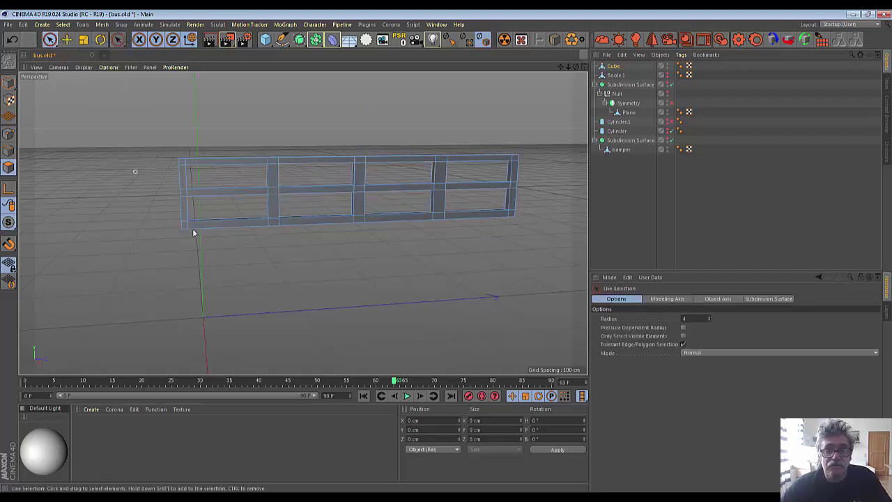
pyautogui.click(614, 65)
pyautogui.click(333, 40)
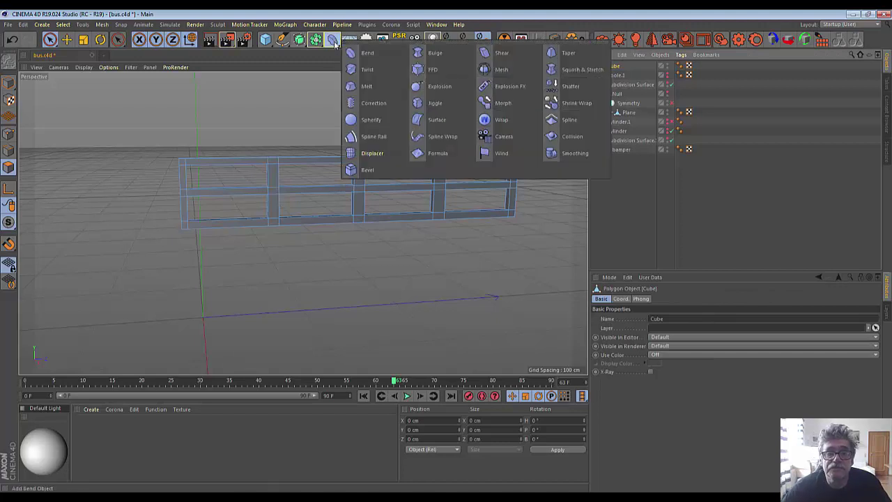
# Add a Bevel deformer to the Cube with Use Angle on and Subdivision 2.
pyautogui.click(355, 170)
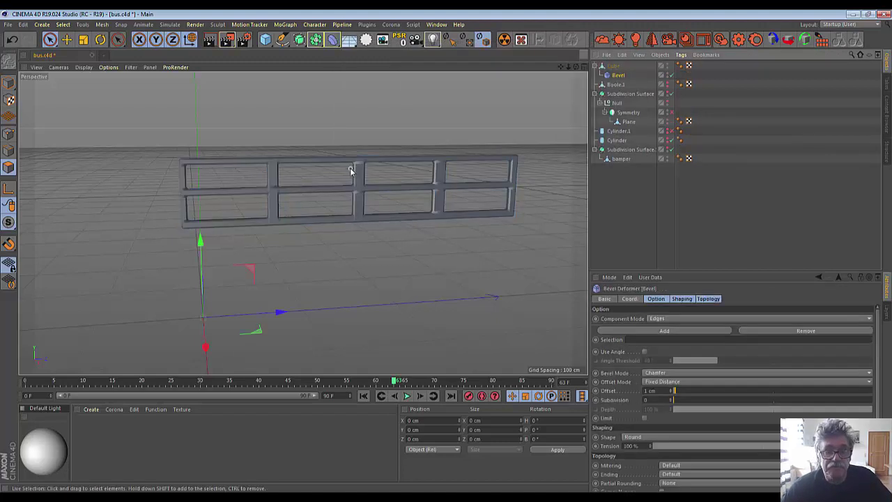
pyautogui.moveTo(578, 68); pyautogui.dragTo(454, 184)
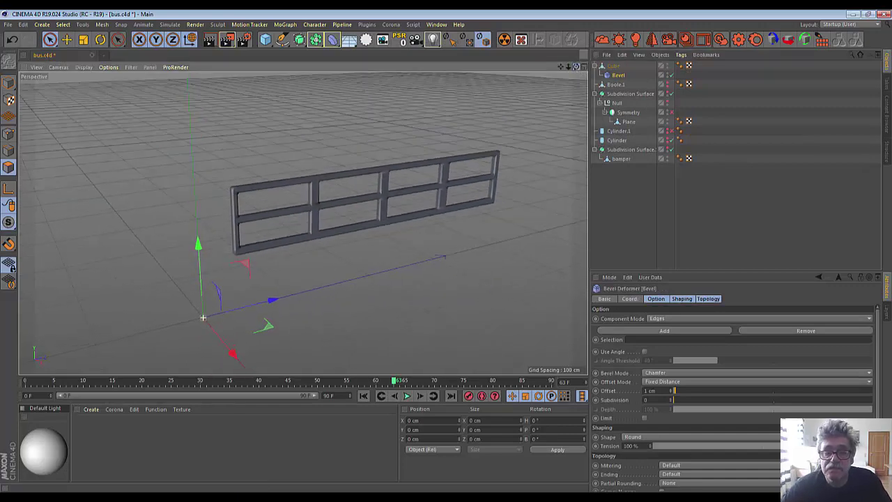
pyautogui.scroll(3, 449, 179)
pyautogui.scroll(2, 448, 177)
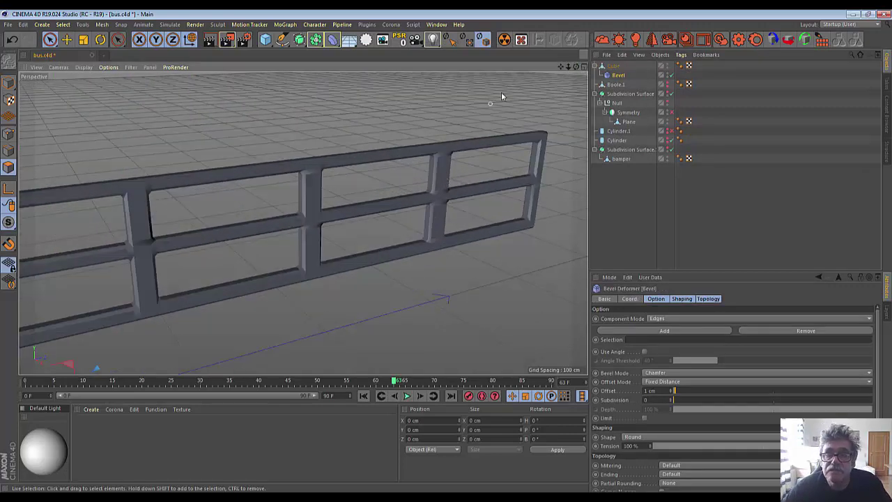
pyautogui.moveTo(564, 69); pyautogui.dragTo(651, 354)
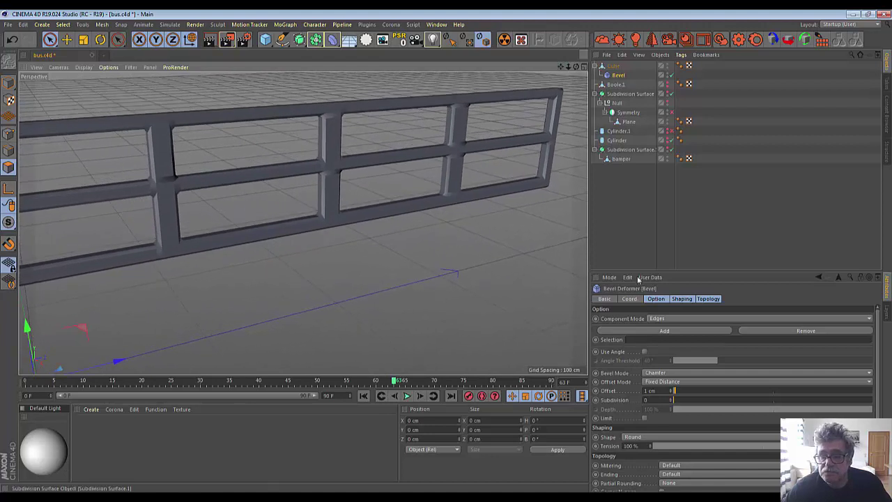
pyautogui.click(645, 351)
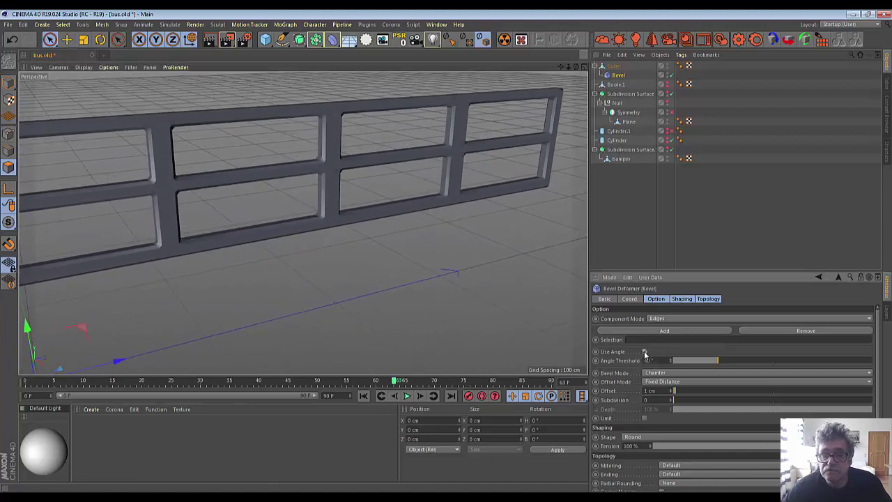
pyautogui.click(672, 400)
pyautogui.click(671, 400)
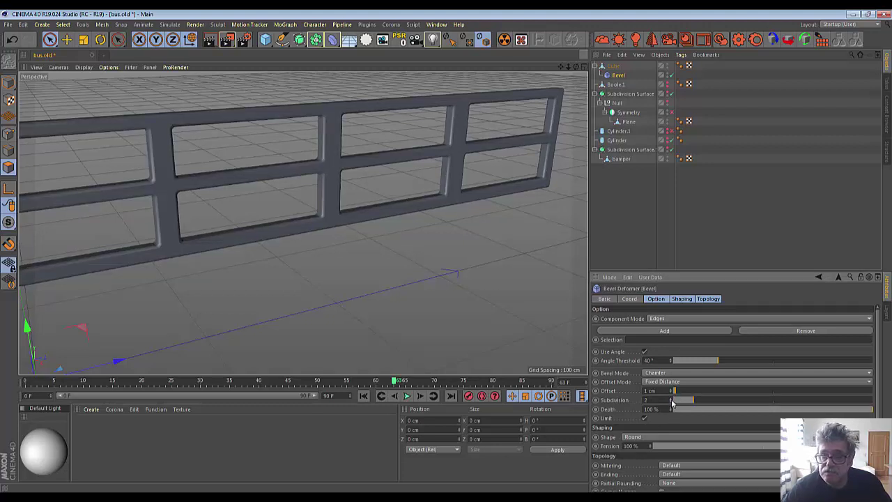
# Set the bevel offset to 1 cm and delete Boole.1.
pyautogui.scroll(-5, 423, 256)
pyautogui.scroll(2, 421, 259)
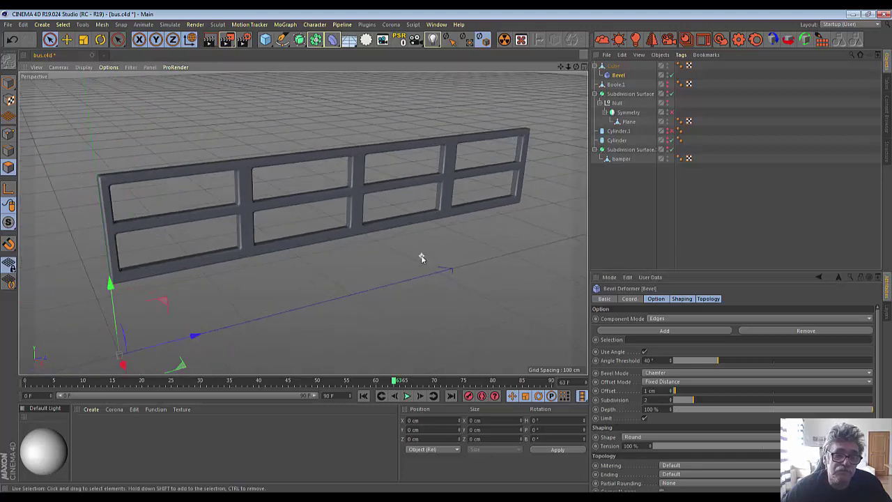
pyautogui.click(672, 391)
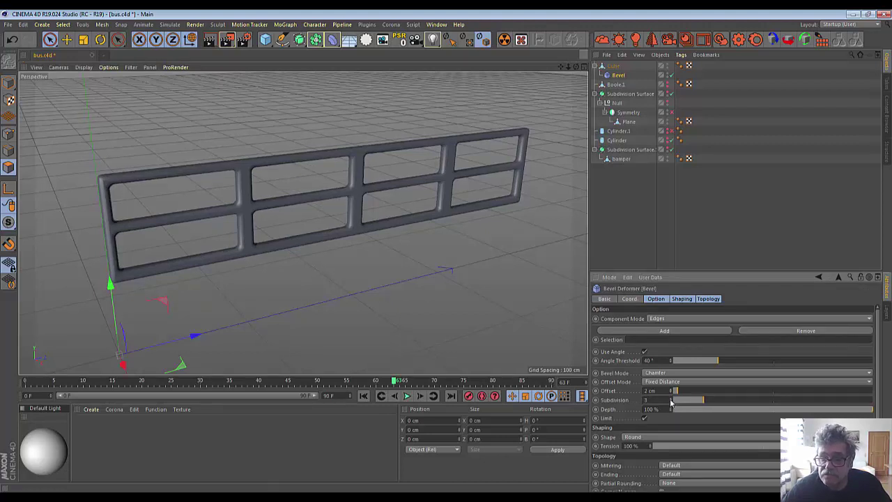
pyautogui.click(671, 394)
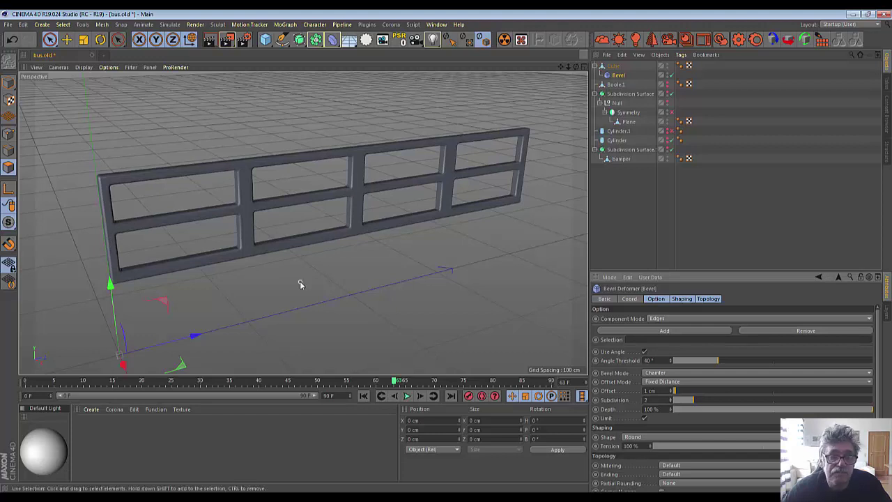
pyautogui.scroll(-3, 300, 284)
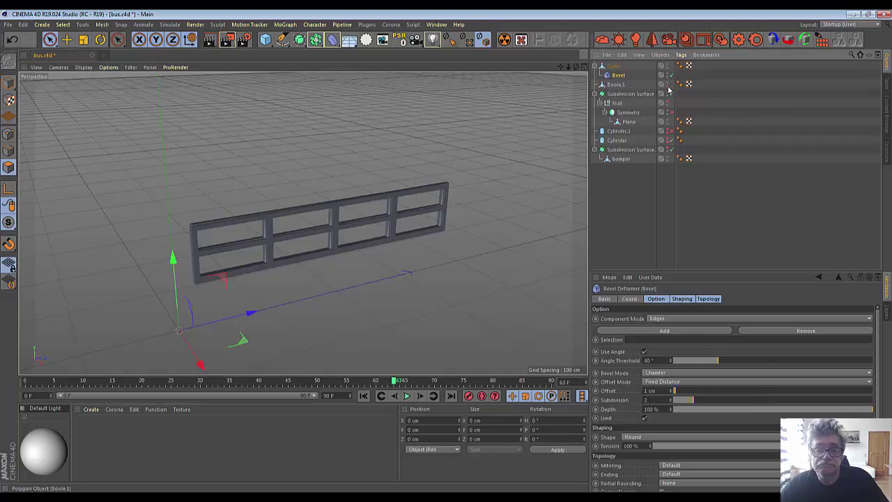
pyautogui.click(616, 85)
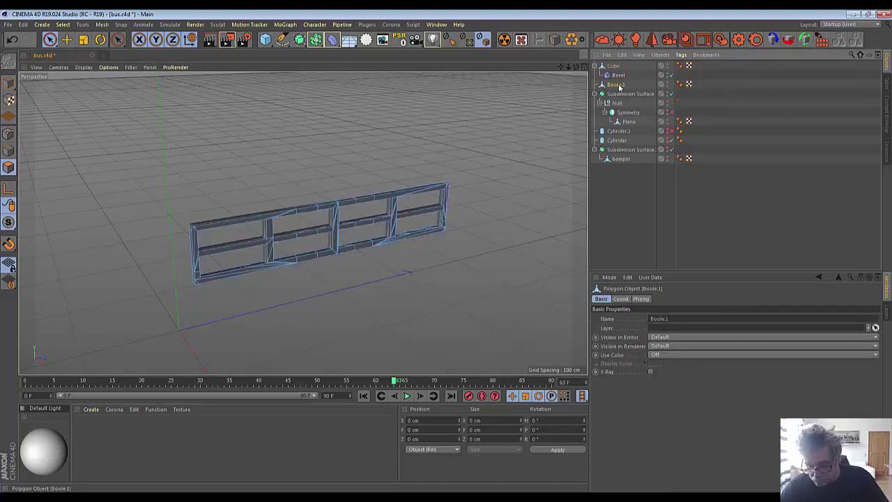
pyautogui.press('Delete')
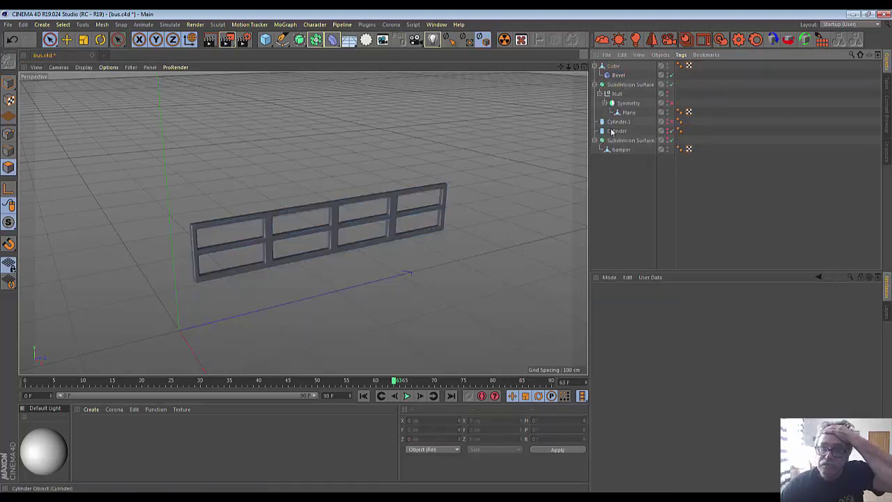
# Unhide the bus body and move the Cube frame along X into the bus side window.
pyautogui.click(667, 94)
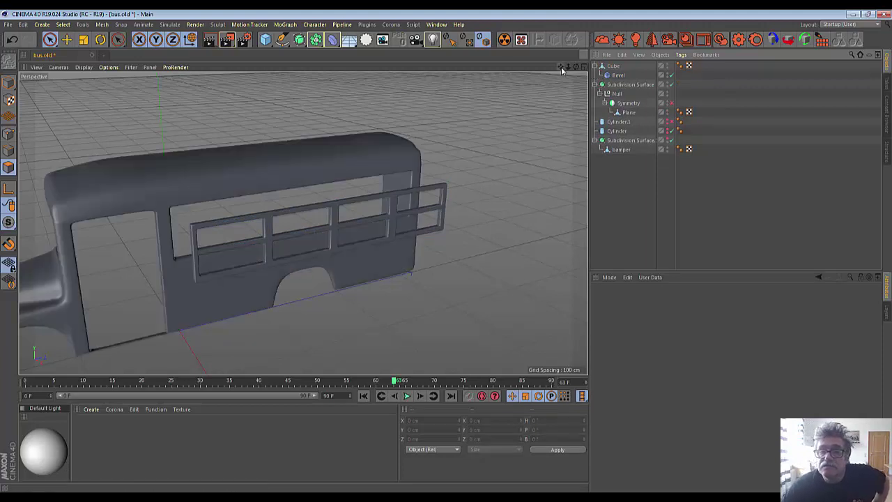
pyautogui.click(613, 66)
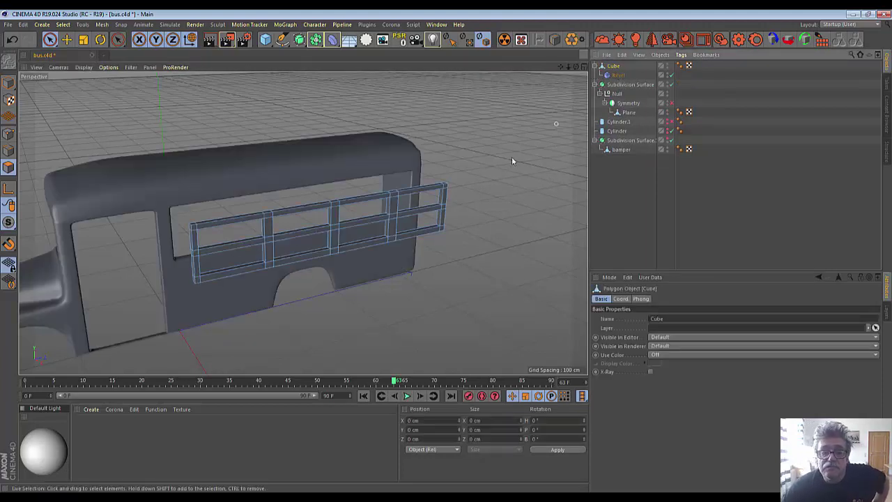
pyautogui.click(66, 39)
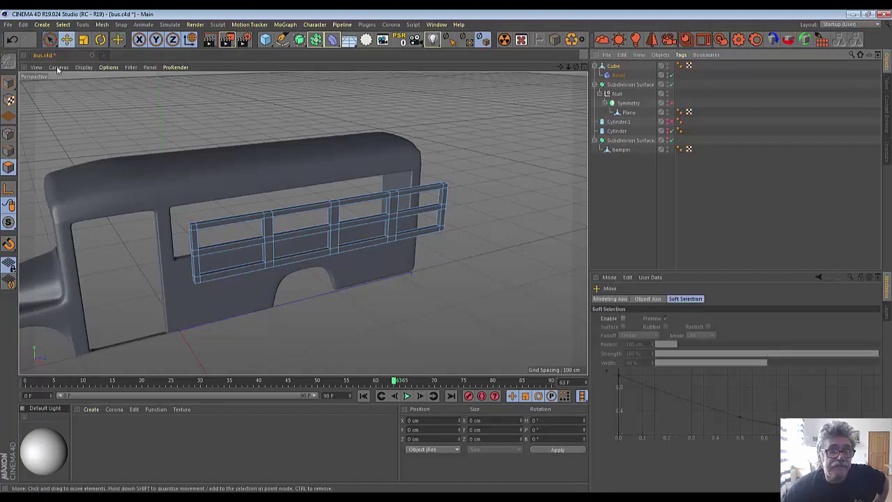
pyautogui.click(9, 85)
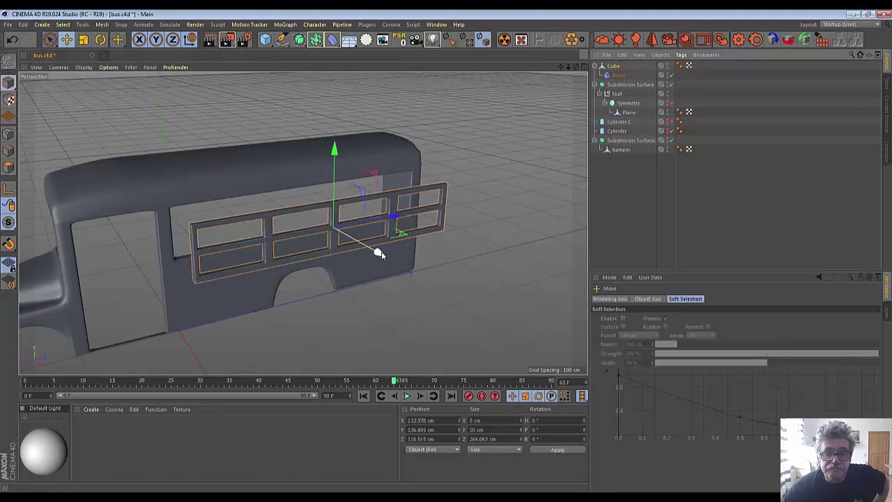
pyautogui.moveTo(379, 252); pyautogui.dragTo(344, 247)
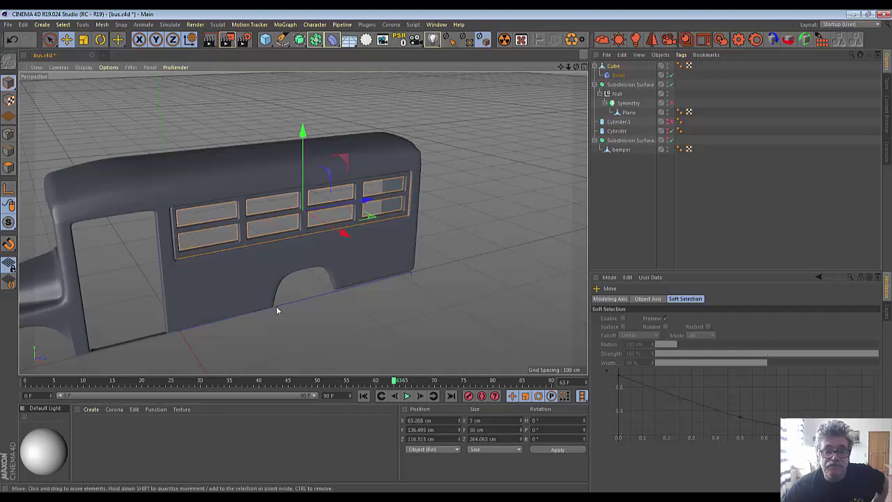
pyautogui.scroll(2, 199, 280)
pyautogui.scroll(-3, 199, 282)
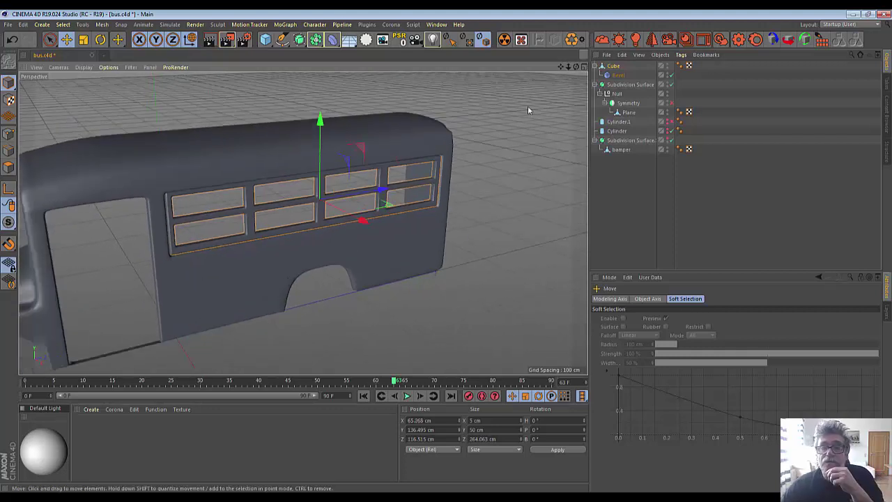
pyautogui.scroll(2, 319, 200)
pyautogui.keyDown('alt'); pyautogui.moveTo(319, 200); pyautogui.dragTo(320, 200); pyautogui.keyUp('alt')
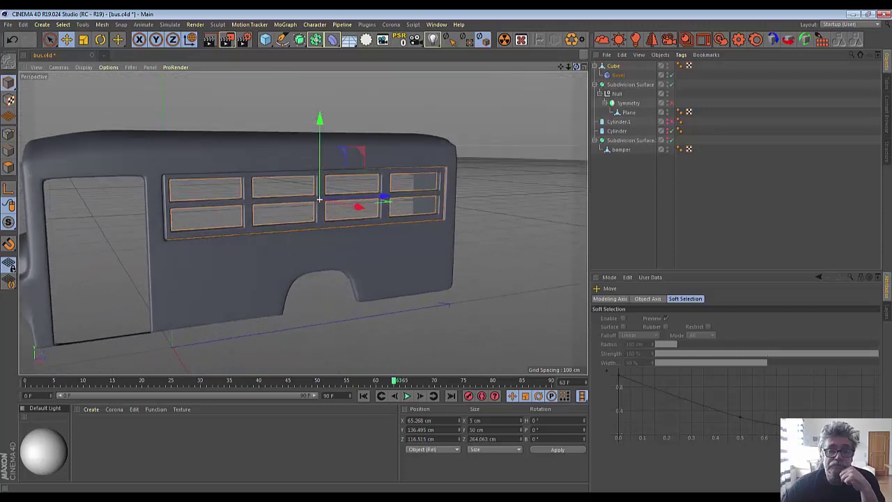
pyautogui.scroll(1, 202, 199)
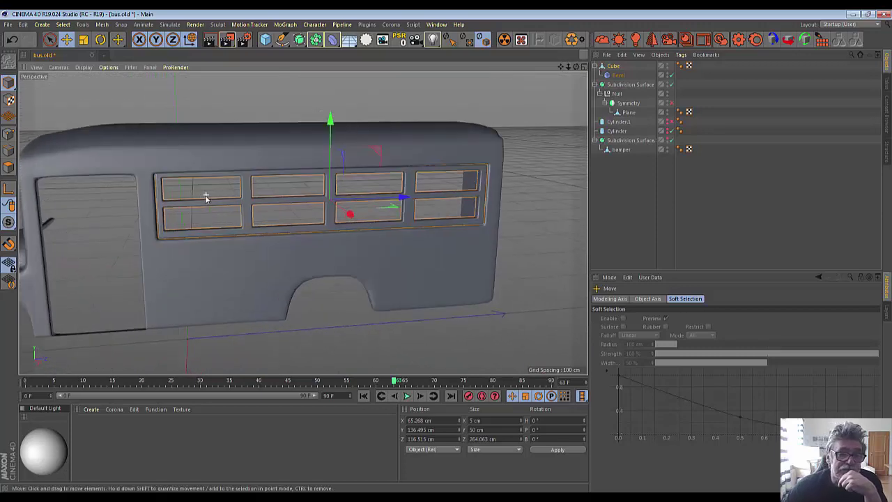
pyautogui.scroll(1, 202, 202)
pyautogui.scroll(2, 201, 204)
pyautogui.scroll(-1, 202, 206)
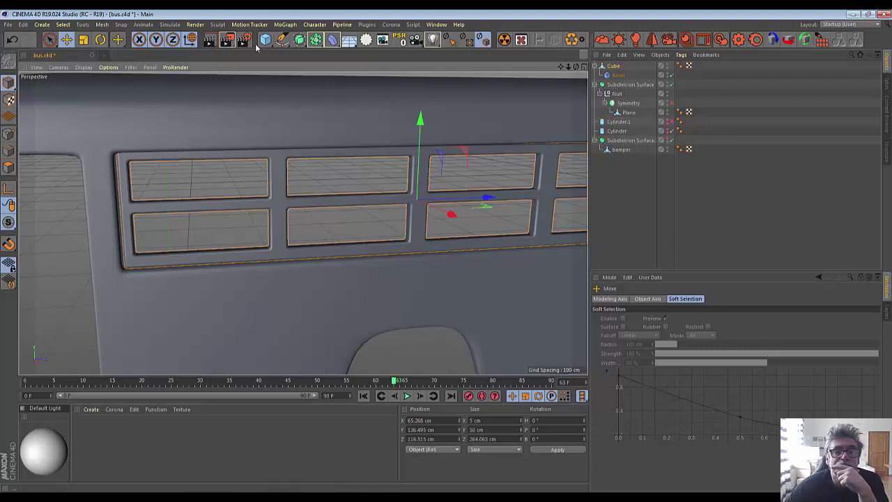
pyautogui.click(210, 40)
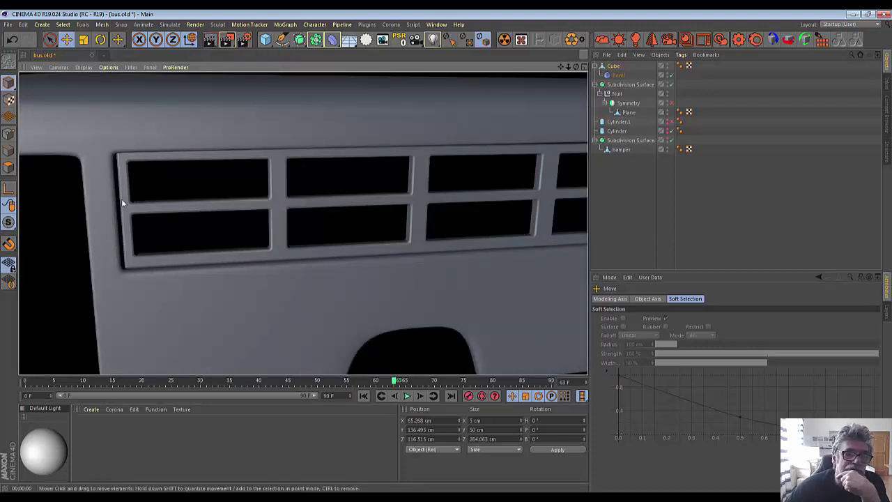
pyautogui.click(121, 199)
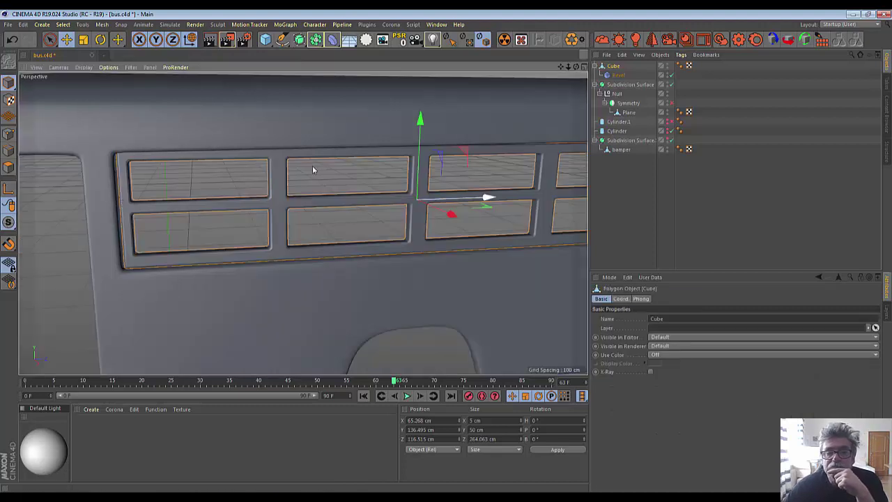
pyautogui.keyDown('alt'); pyautogui.moveTo(303, 223); pyautogui.dragTo(577, 81); pyautogui.keyUp('alt')
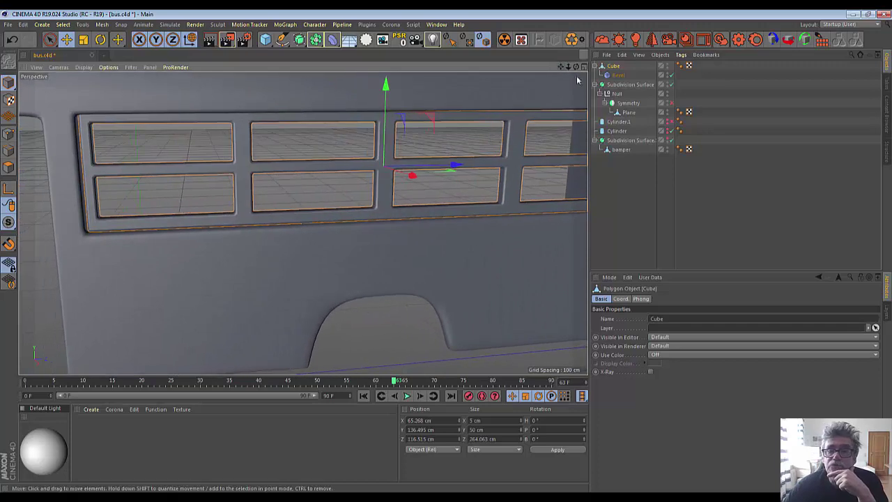
# In the maximized Right view, scale the window-frame panel about 101% along Z to 267.143 cm.
pyautogui.middleClick(401, 256)
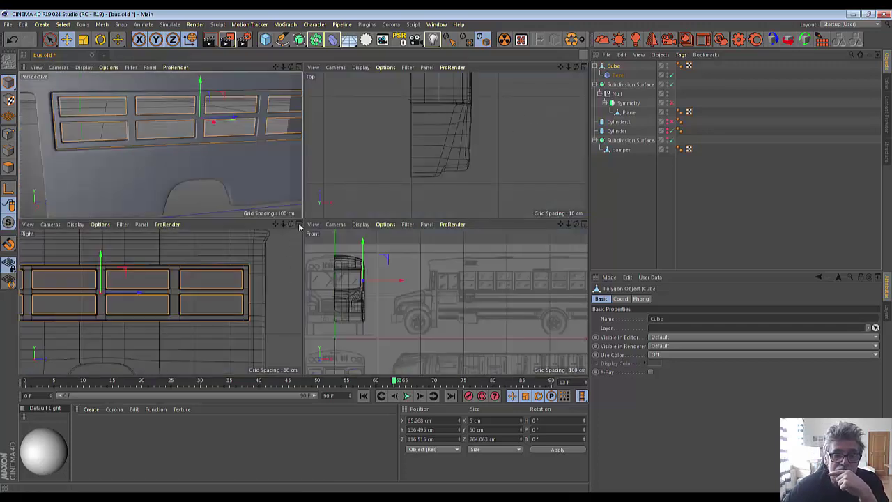
pyautogui.middleClick(236, 285)
pyautogui.scroll(-4, 54, 265)
pyautogui.scroll(-2, 54, 275)
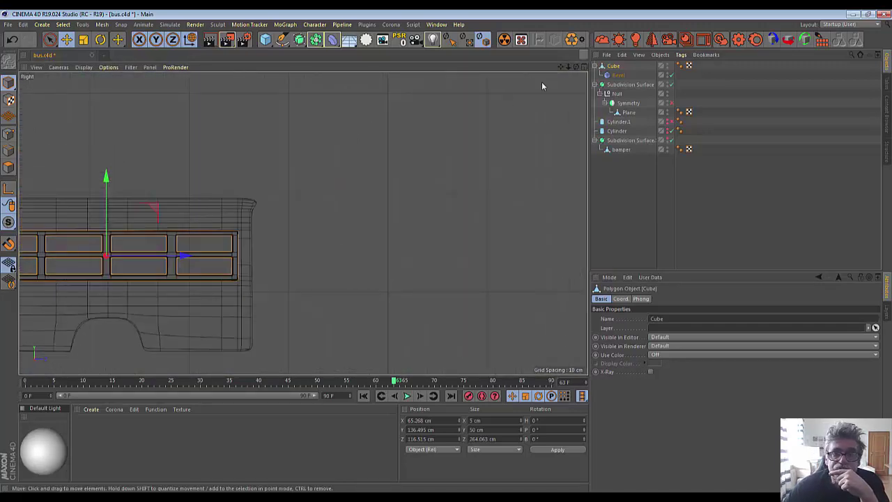
pyautogui.moveTo(560, 70); pyautogui.dragTo(541, 76)
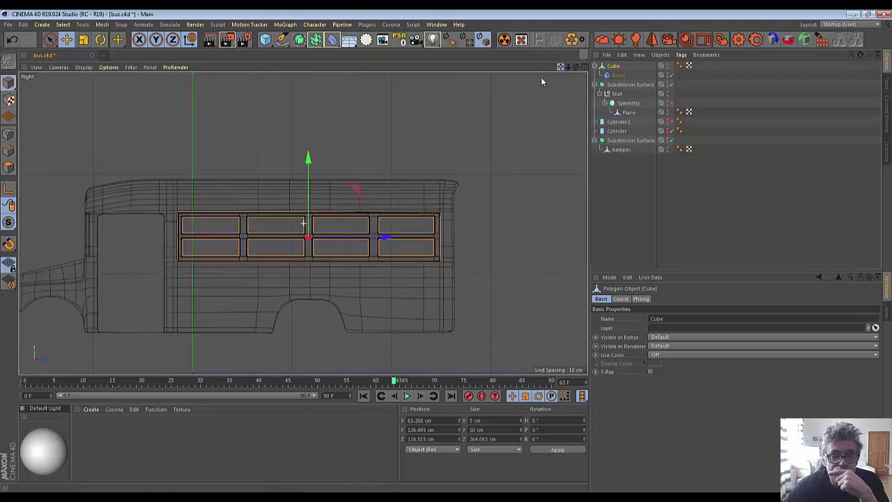
pyautogui.scroll(3, 184, 260)
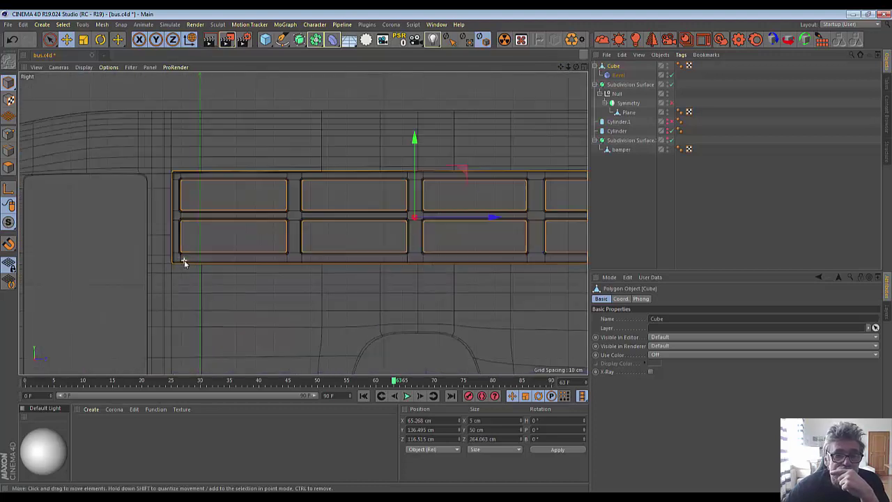
pyautogui.click(83, 41)
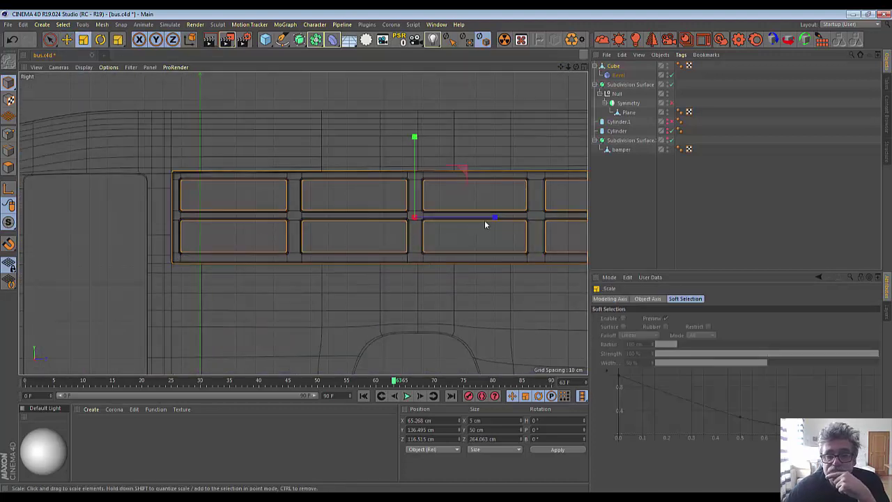
pyautogui.moveTo(494, 216); pyautogui.dragTo(493, 218)
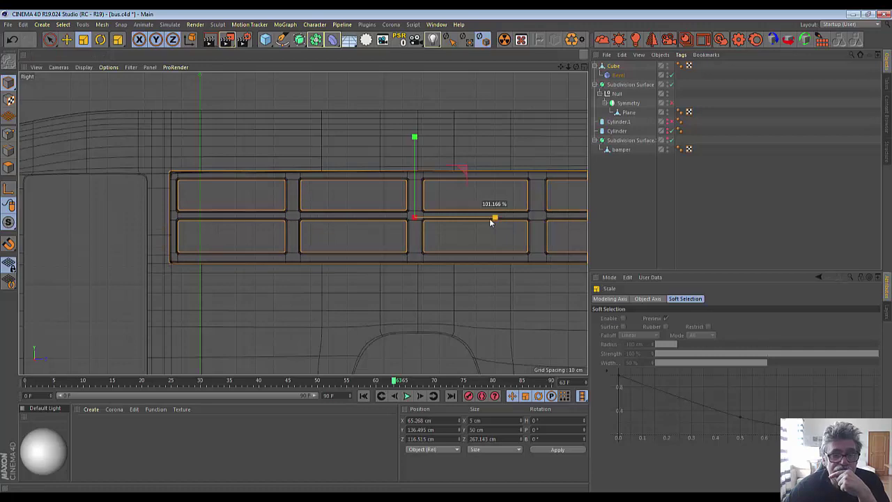
pyautogui.moveTo(494, 218); pyautogui.dragTo(496, 217)
pyautogui.click(437, 297)
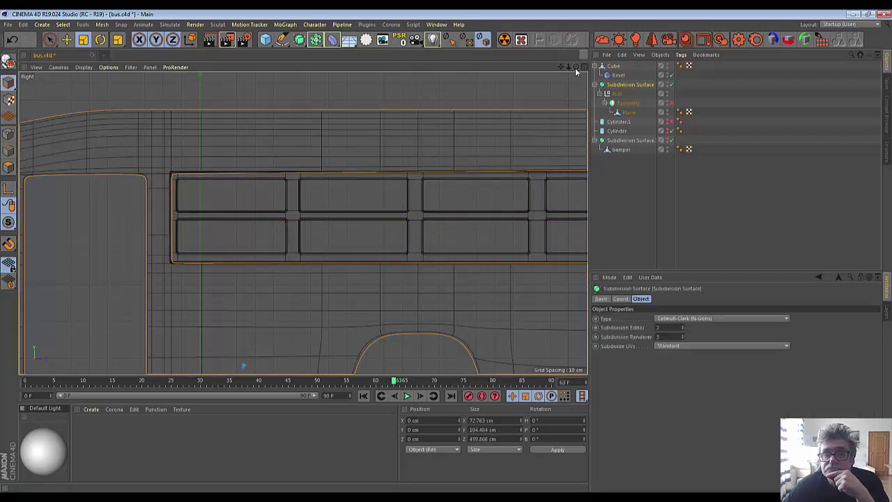
# Back in the four-view layout, re-enable the bus body's Symmetry so both front halves show.
pyautogui.moveTo(575, 68); pyautogui.dragTo(583, 68)
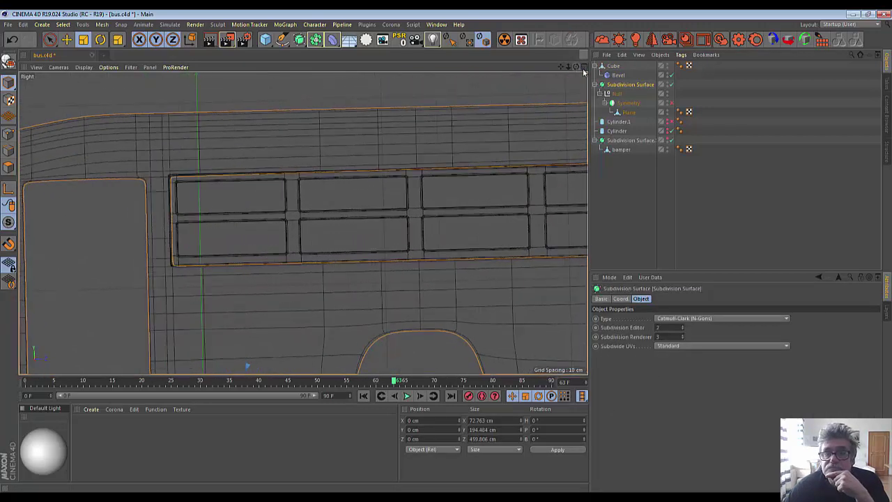
pyautogui.click(584, 67)
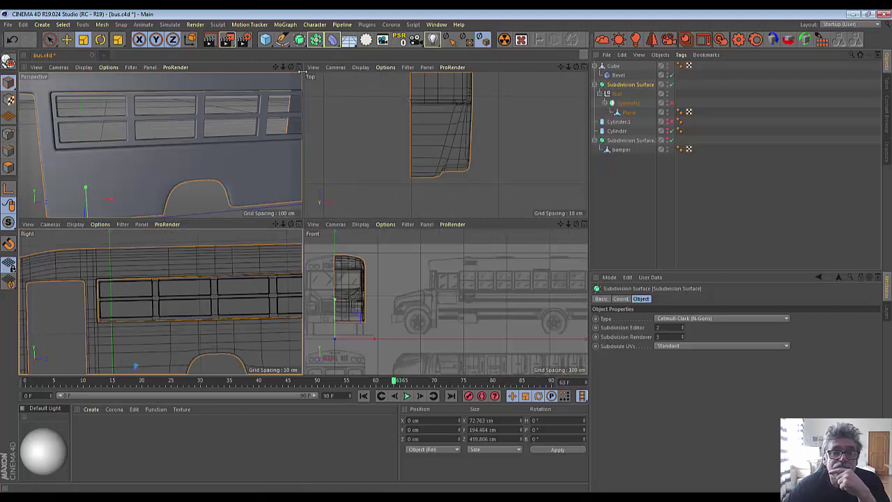
pyautogui.scroll(-5, 261, 138)
pyautogui.scroll(-5, 261, 137)
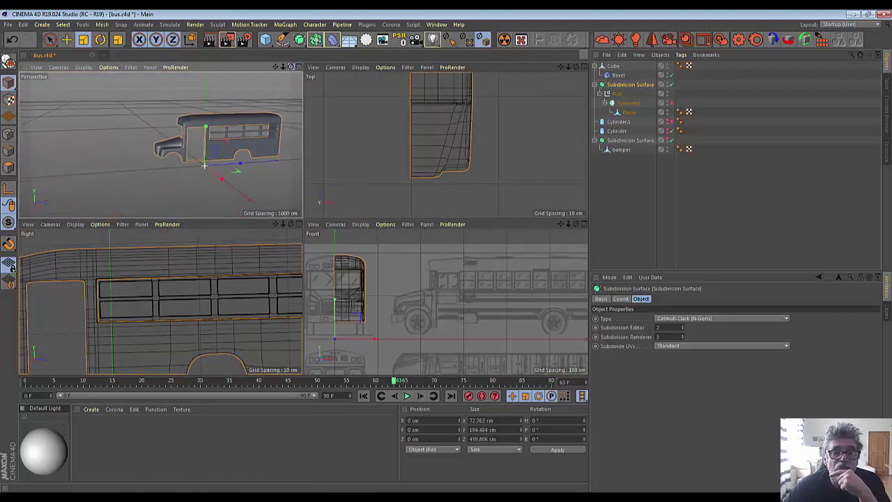
pyautogui.moveTo(291, 67); pyautogui.dragTo(230, 76)
pyautogui.moveTo(291, 67); pyautogui.dragTo(290, 56)
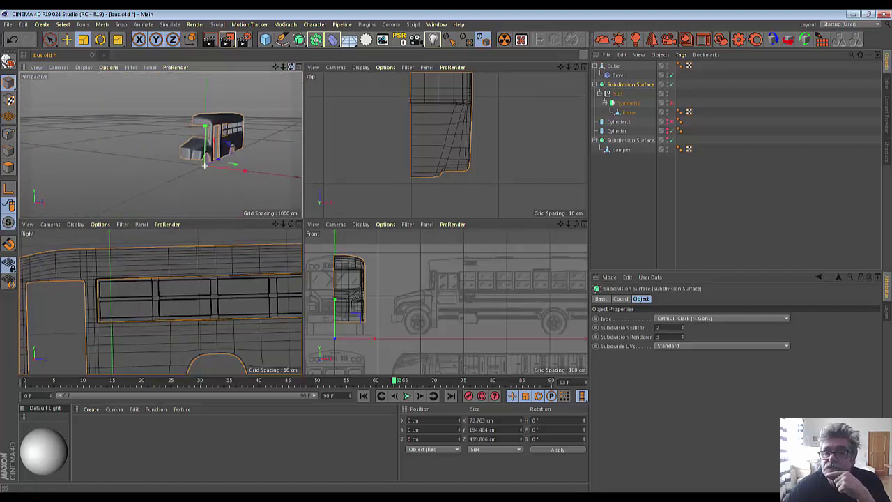
pyautogui.click(672, 103)
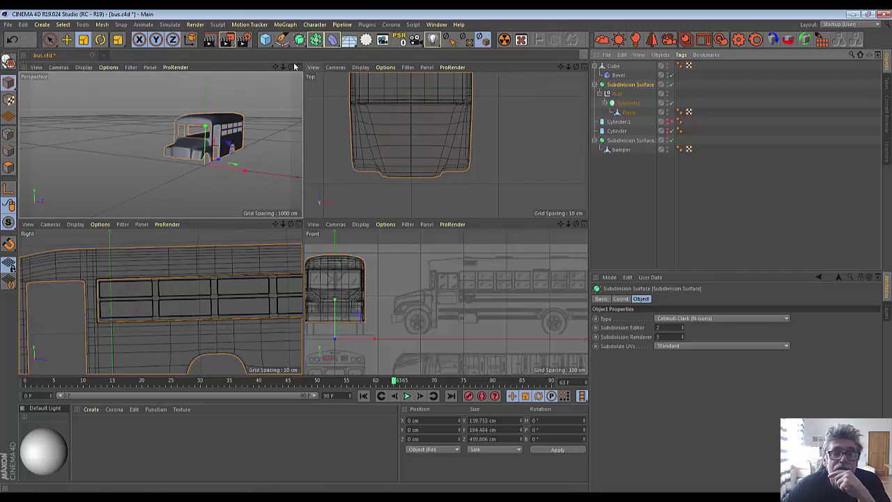
pyautogui.moveTo(291, 67); pyautogui.dragTo(204, 165)
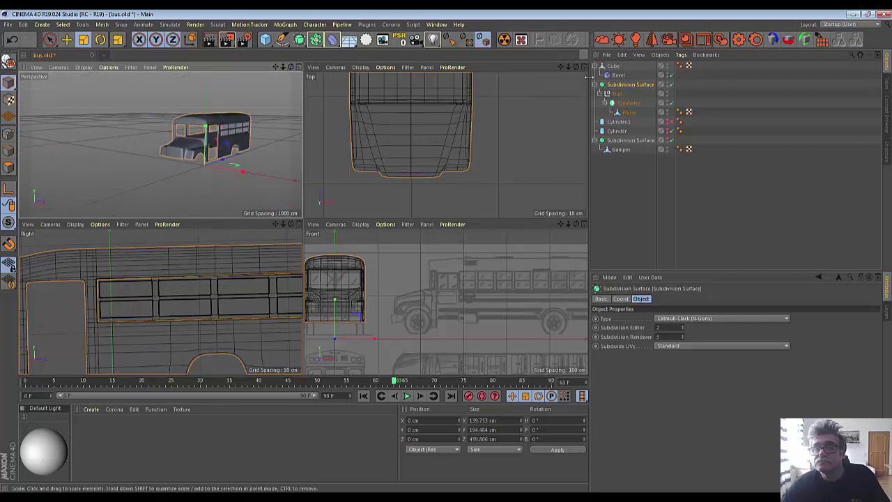
pyautogui.click(613, 66)
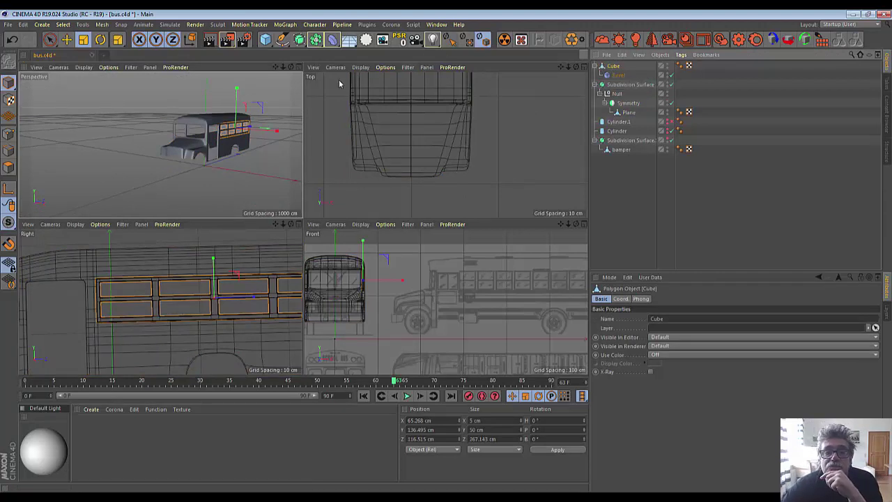
# Add a Symmetry generator and nest the window-frame Cube with its Bevel inside it.
pyautogui.click(315, 40)
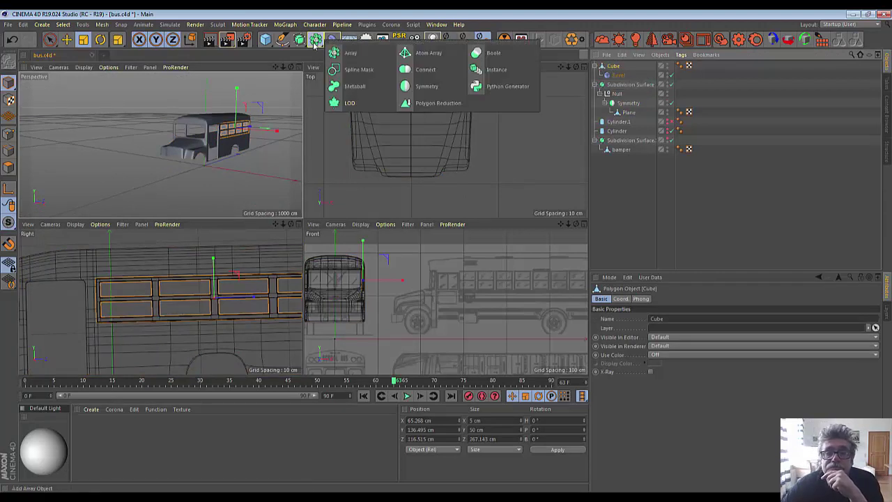
pyautogui.click(438, 90)
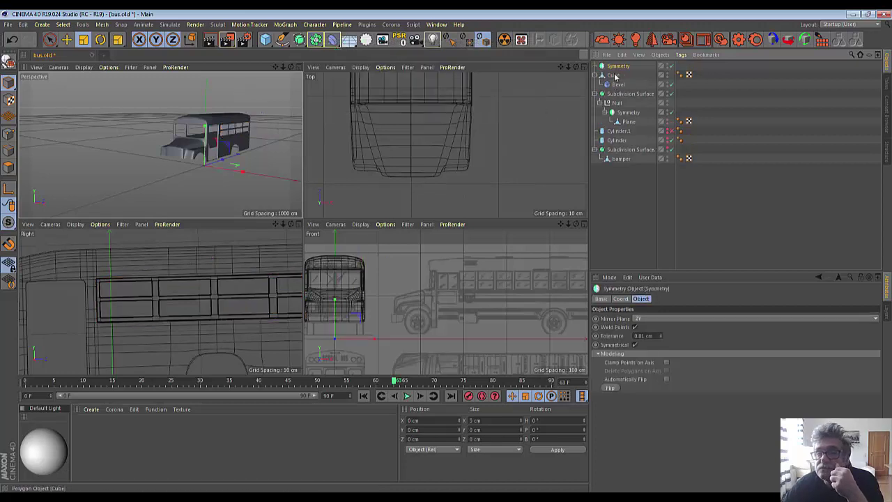
pyautogui.moveTo(613, 72); pyautogui.dragTo(617, 67)
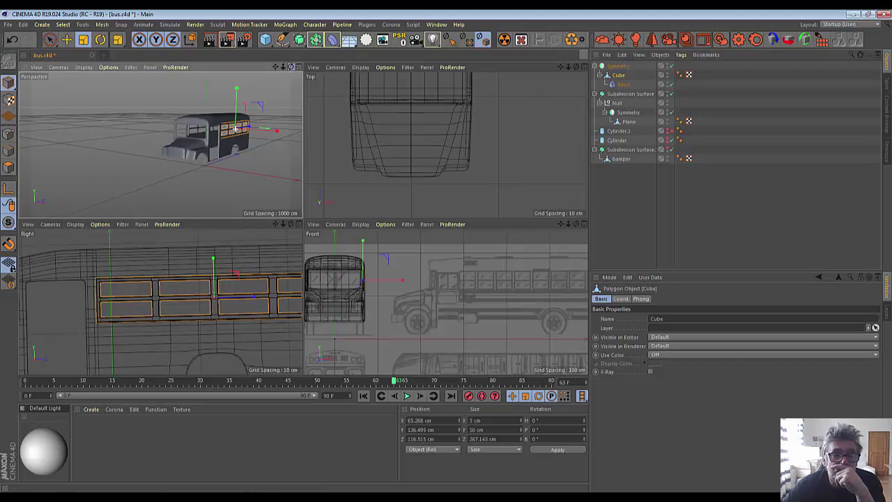
pyautogui.moveTo(209, 129)
pyautogui.keyDown('alt'); pyautogui.mouseDown()
pyautogui.moveTo(238, 129)
pyautogui.moveTo(210, 140)
pyautogui.mouseUp(); pyautogui.keyUp('alt')
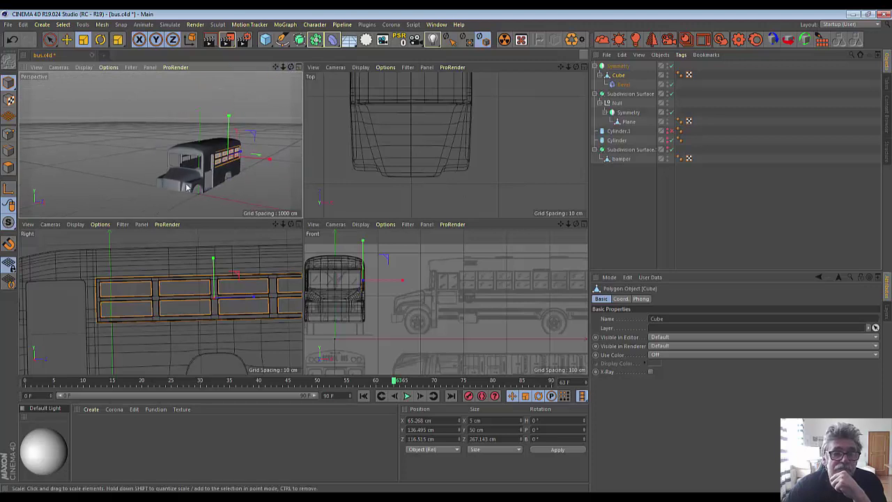
# Maximize the Perspective view, then pan and orbit toward the bus side to show the mirrored window panels.
pyautogui.scroll(3, 185, 186)
pyautogui.scroll(-1, 184, 186)
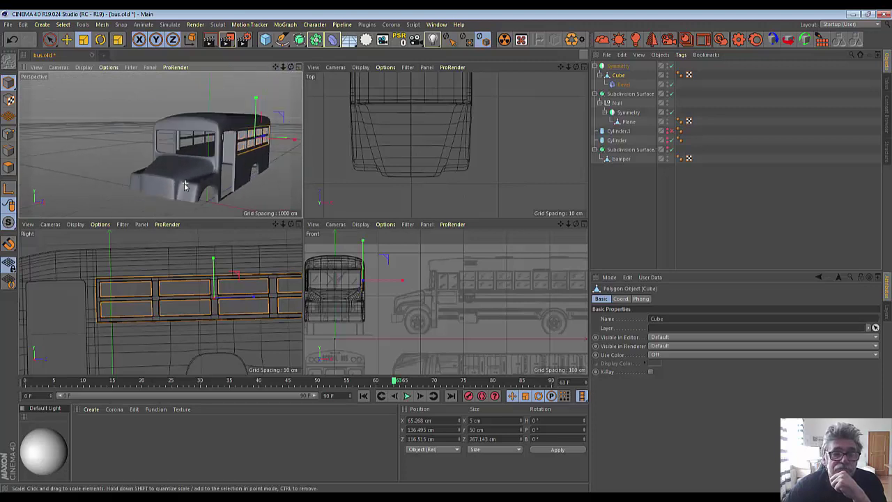
pyautogui.click(299, 67)
pyautogui.moveTo(561, 67); pyautogui.dragTo(519, 70)
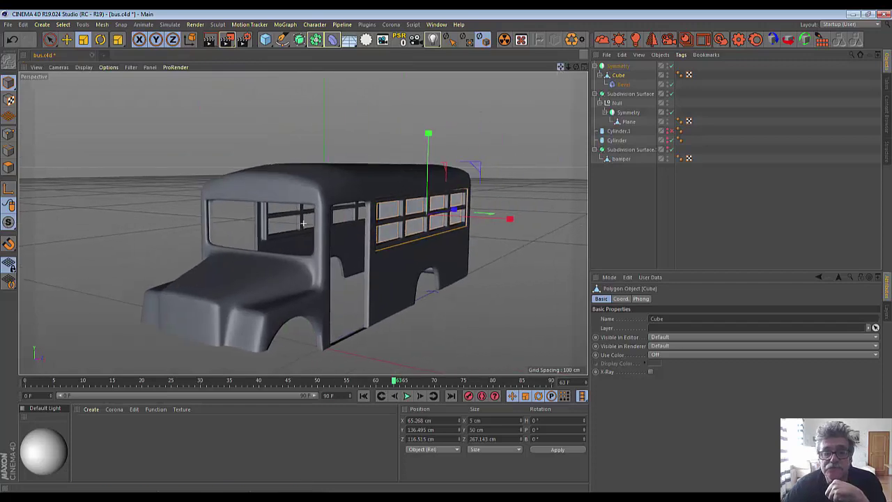
pyautogui.moveTo(576, 67); pyautogui.dragTo(557, 67)
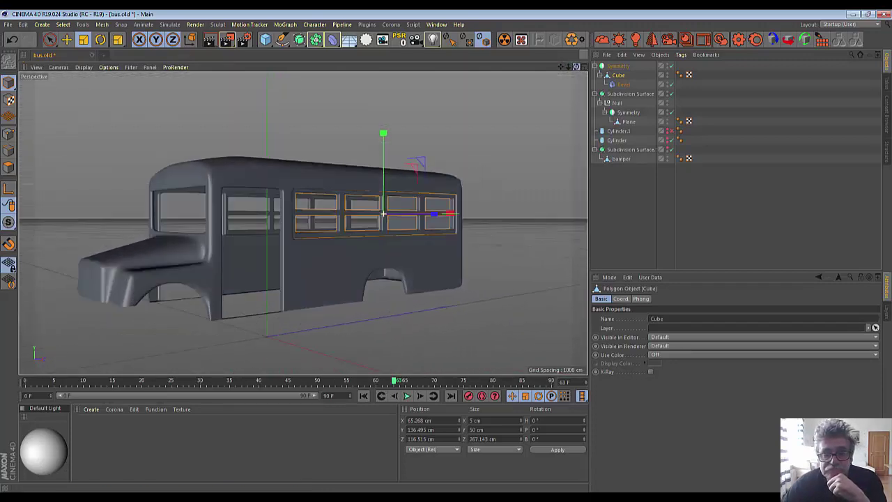